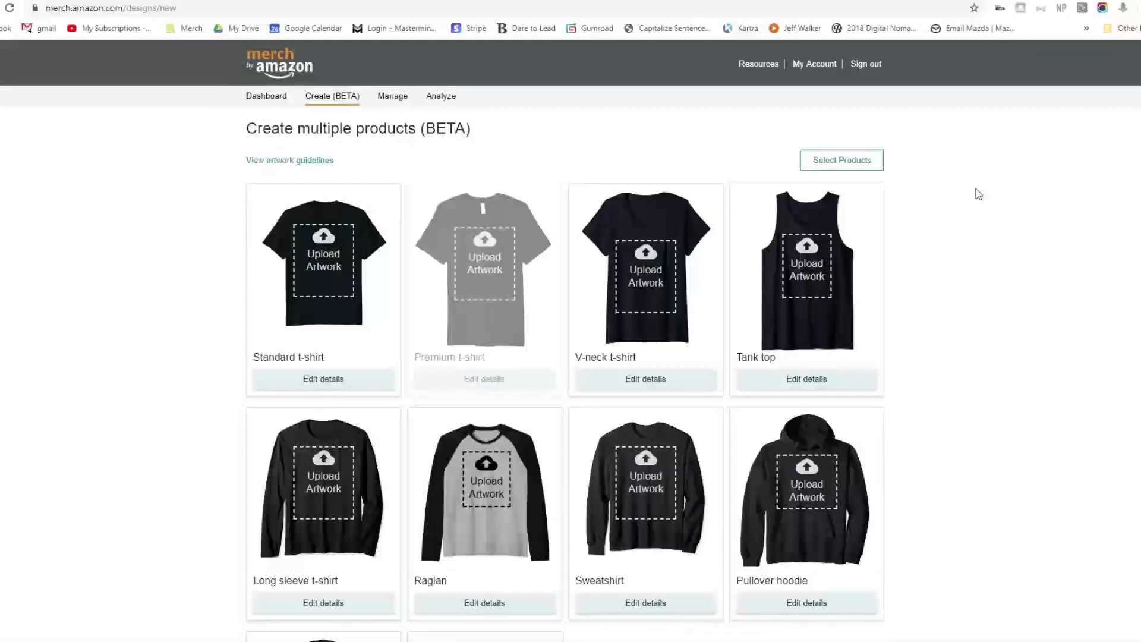
Look over the product types available for a new design, from the standard t-shirt to the PopSockets grip
{"action": "scroll", "coordinate": [1006, 247], "scroll_direction": "down", "scroll_amount": 6}
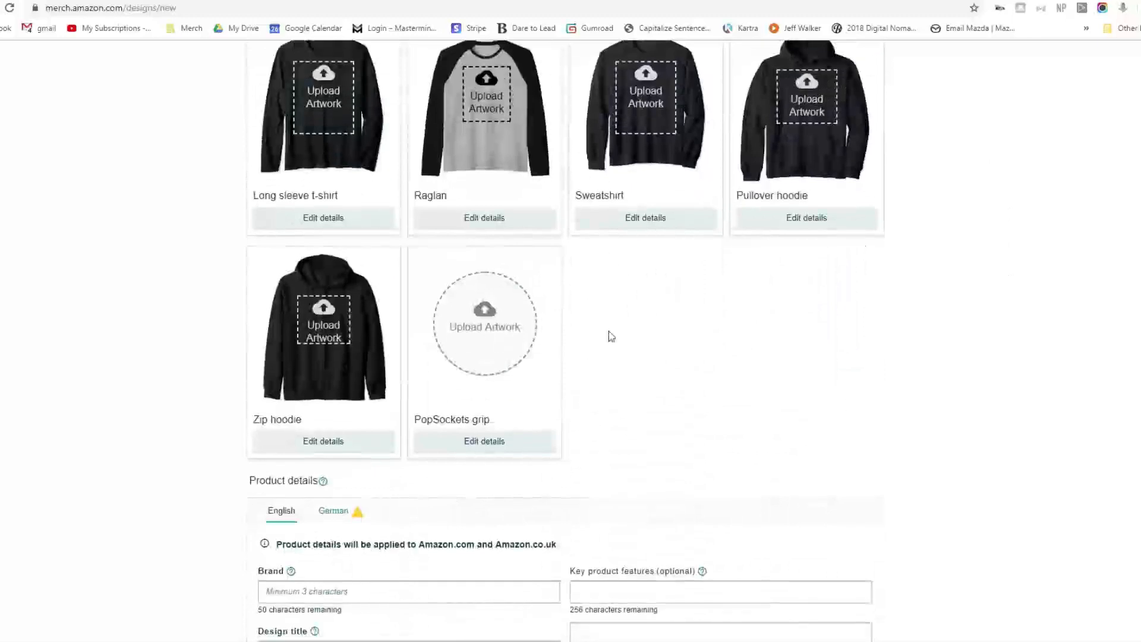
{"action": "scroll", "coordinate": [730, 223], "scroll_direction": "up", "scroll_amount": 6}
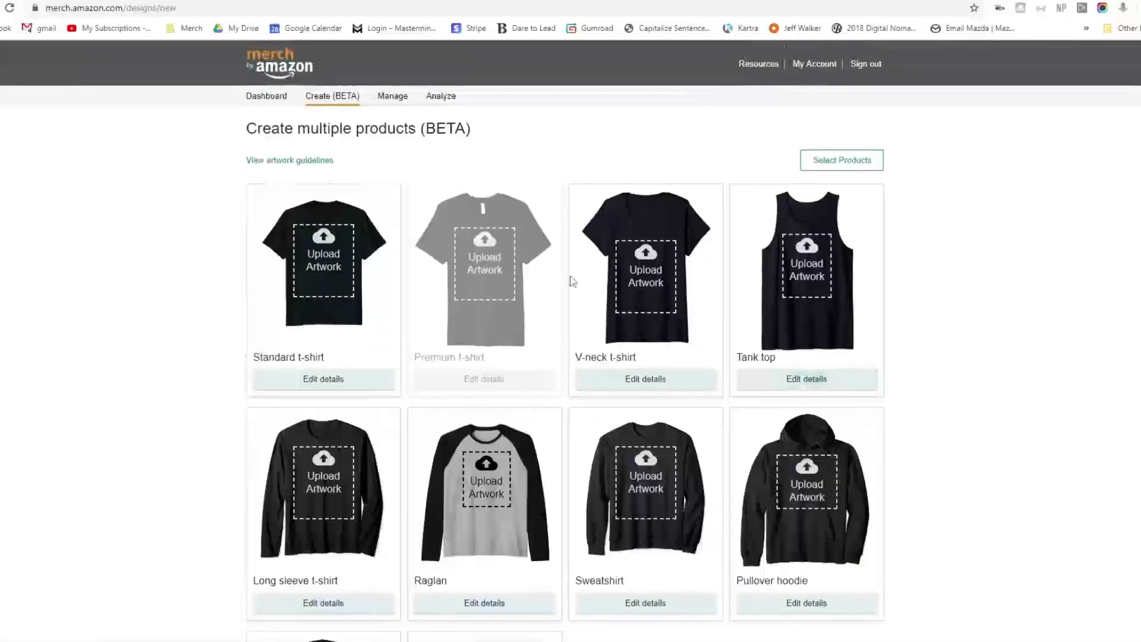
{"action": "scroll", "coordinate": [994, 457], "scroll_direction": "down", "scroll_amount": 4}
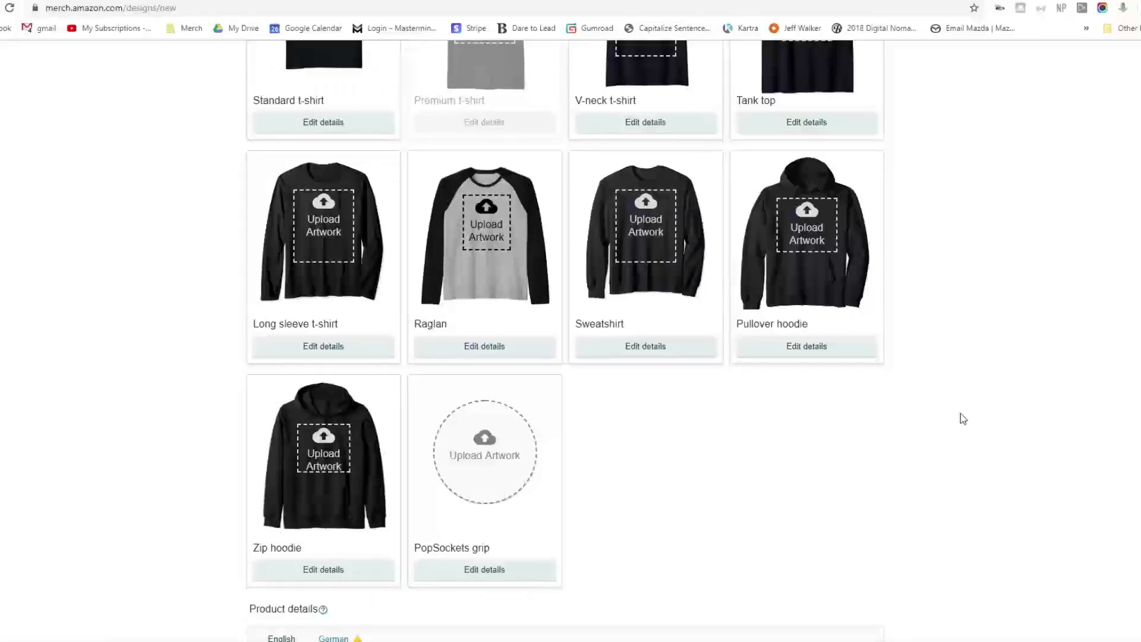
{"action": "scroll", "coordinate": [958, 415], "scroll_direction": "up", "scroll_amount": 4}
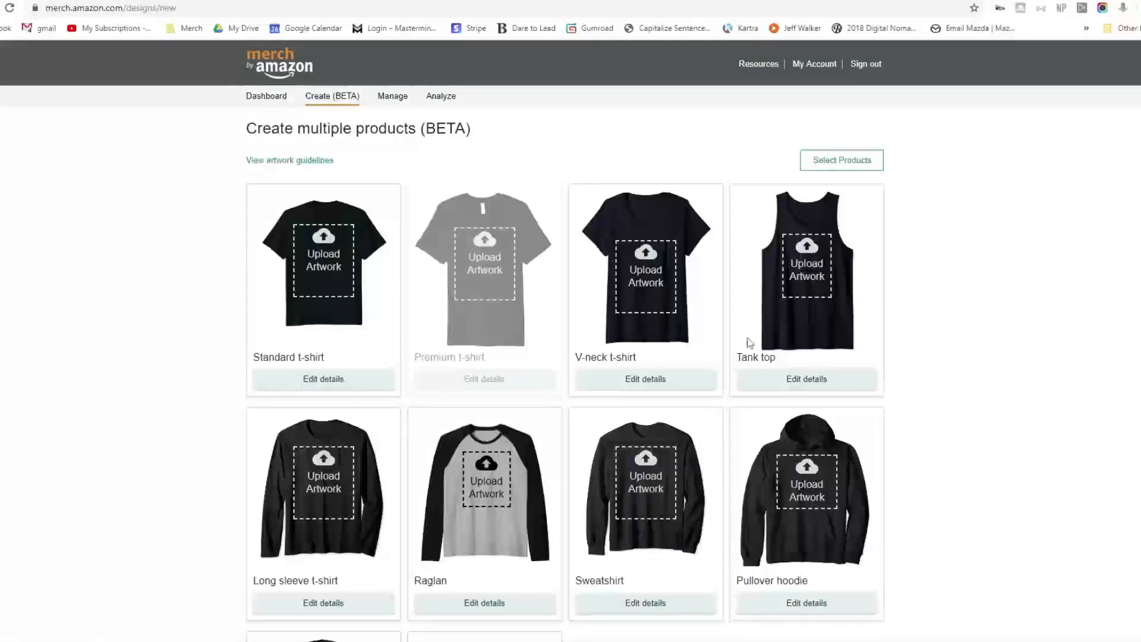
{"action": "scroll", "coordinate": [743, 291], "scroll_direction": "down", "scroll_amount": 3}
{"action": "scroll", "coordinate": [940, 483], "scroll_direction": "up", "scroll_amount": 3}
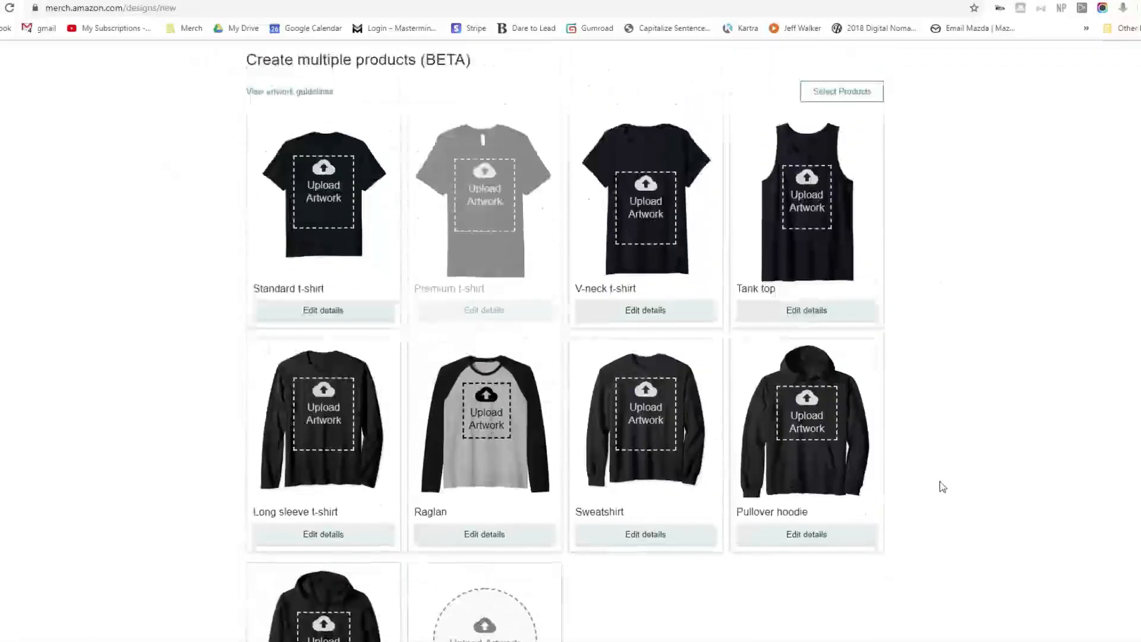
Open the tank top's details and review its fit types, colors and list price
{"action": "left_click", "coordinate": [806, 382]}
{"action": "scroll", "coordinate": [971, 315], "scroll_direction": "down", "scroll_amount": 2}
{"action": "scroll", "coordinate": [971, 315], "scroll_direction": "down", "scroll_amount": 2}
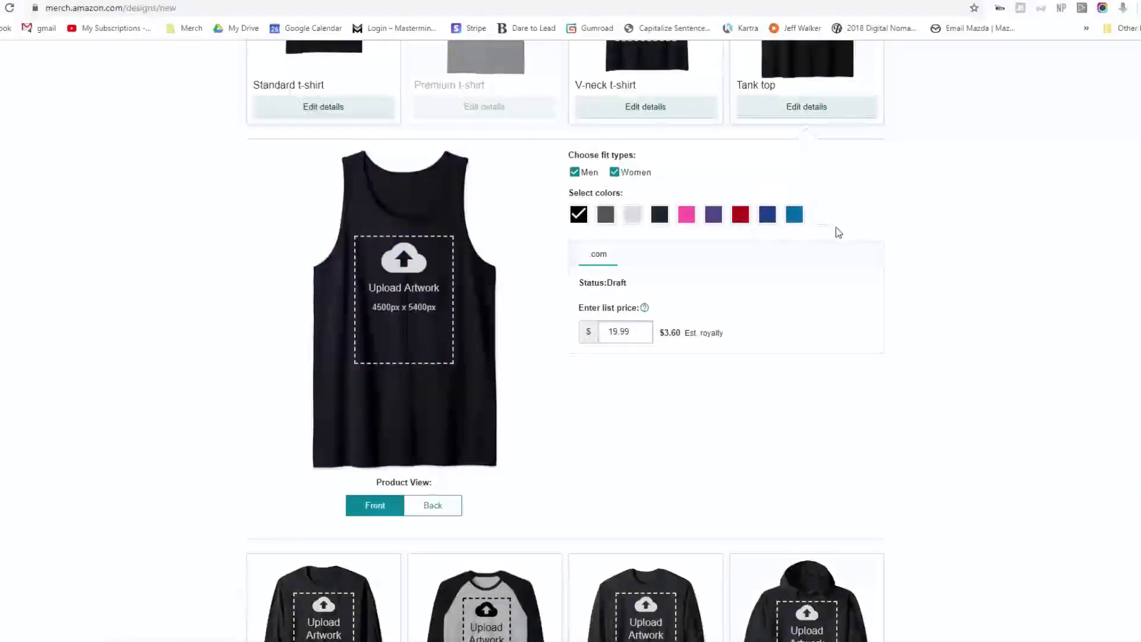
{"action": "scroll", "coordinate": [916, 236], "scroll_direction": "up", "scroll_amount": 5}
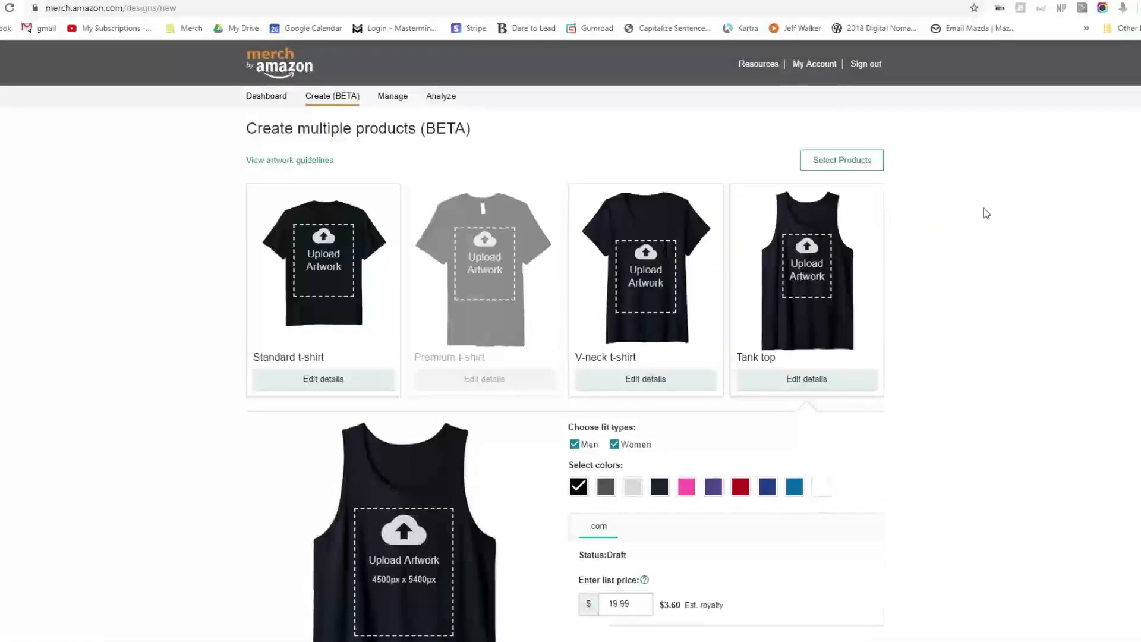
Look through the remaining product cards below the tank top details, and return to the page heading
{"action": "scroll", "coordinate": [968, 243], "scroll_direction": "down", "scroll_amount": 3}
{"action": "scroll", "coordinate": [971, 244], "scroll_direction": "down", "scroll_amount": 8}
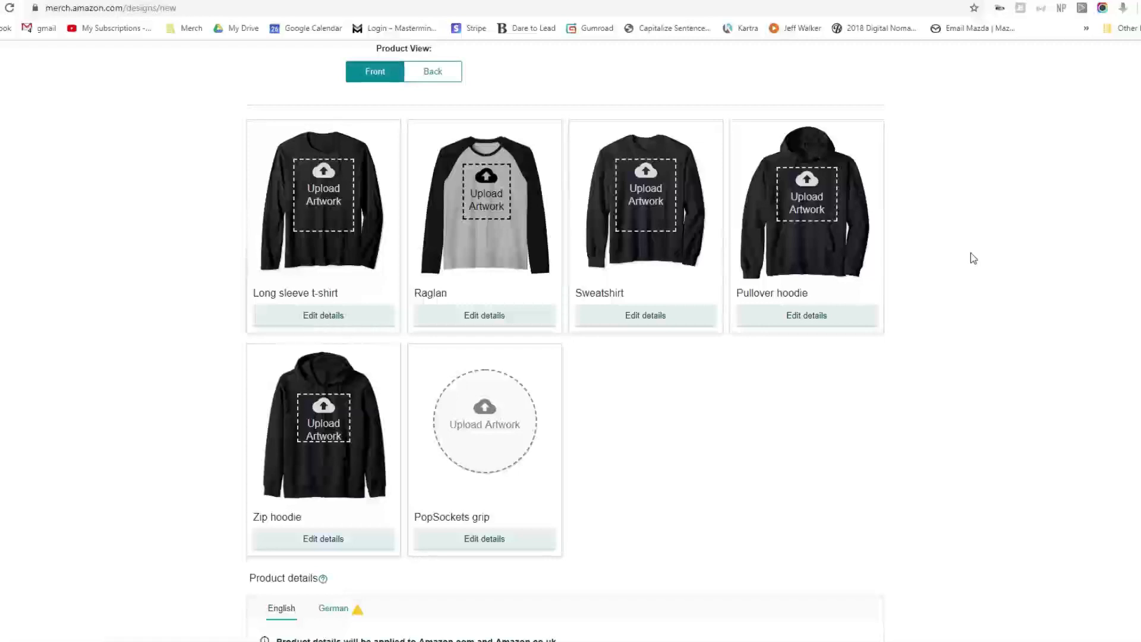
{"action": "scroll", "coordinate": [1034, 235], "scroll_direction": "up", "scroll_amount": 8}
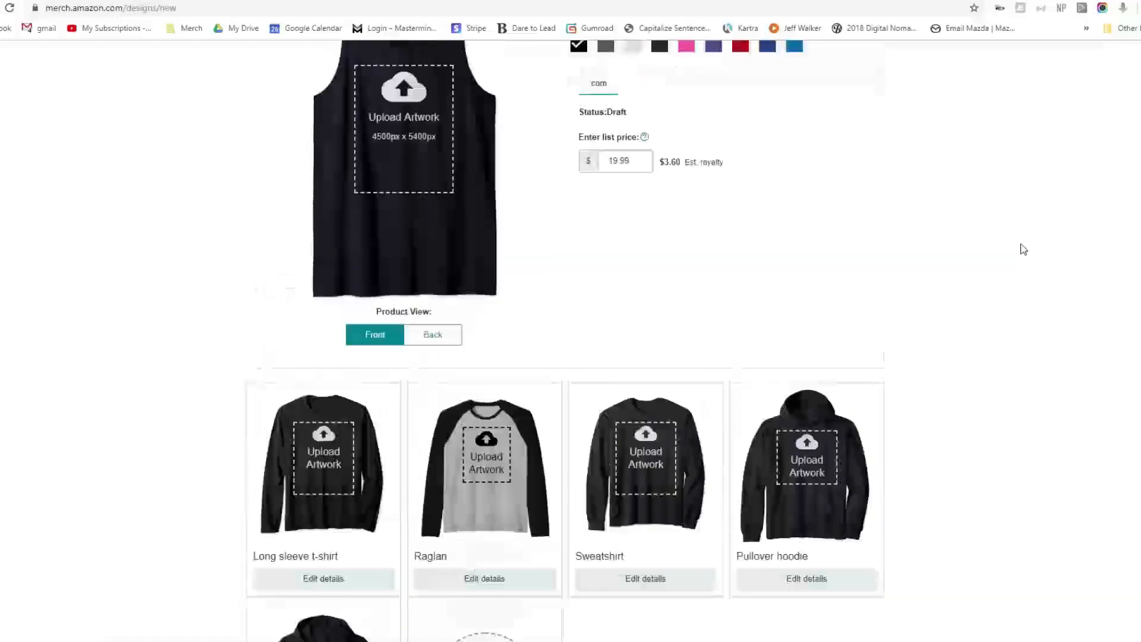
{"action": "scroll", "coordinate": [1021, 249], "scroll_direction": "up", "scroll_amount": 3}
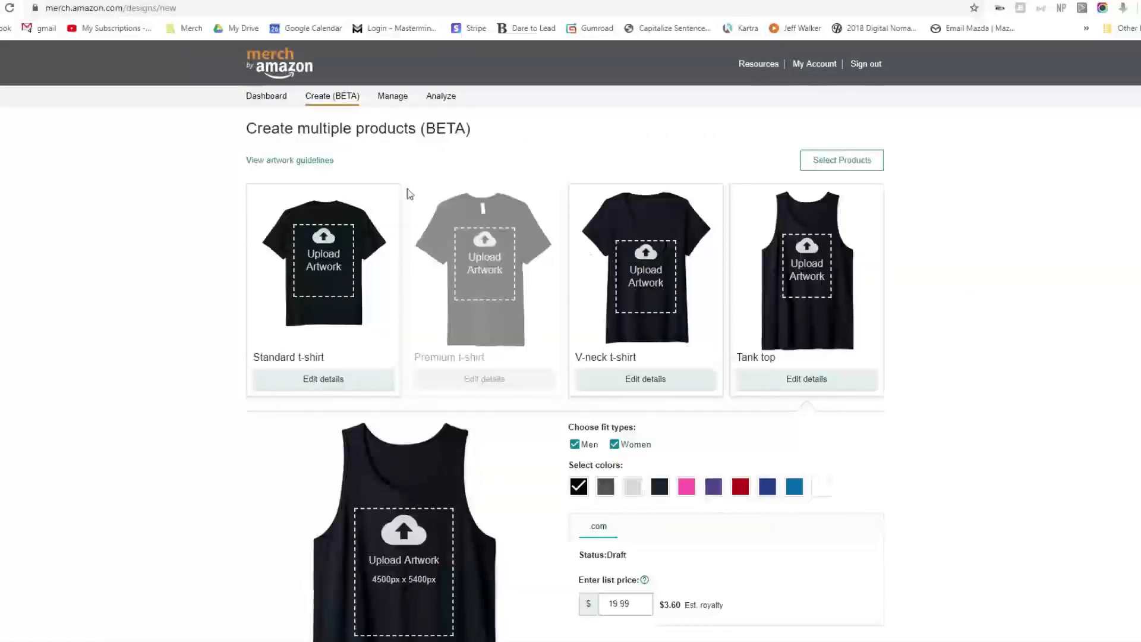
{"action": "left_click_drag", "start_coordinate": [248, 132], "coordinate": [407, 135]}
{"action": "left_click", "coordinate": [169, 283]}
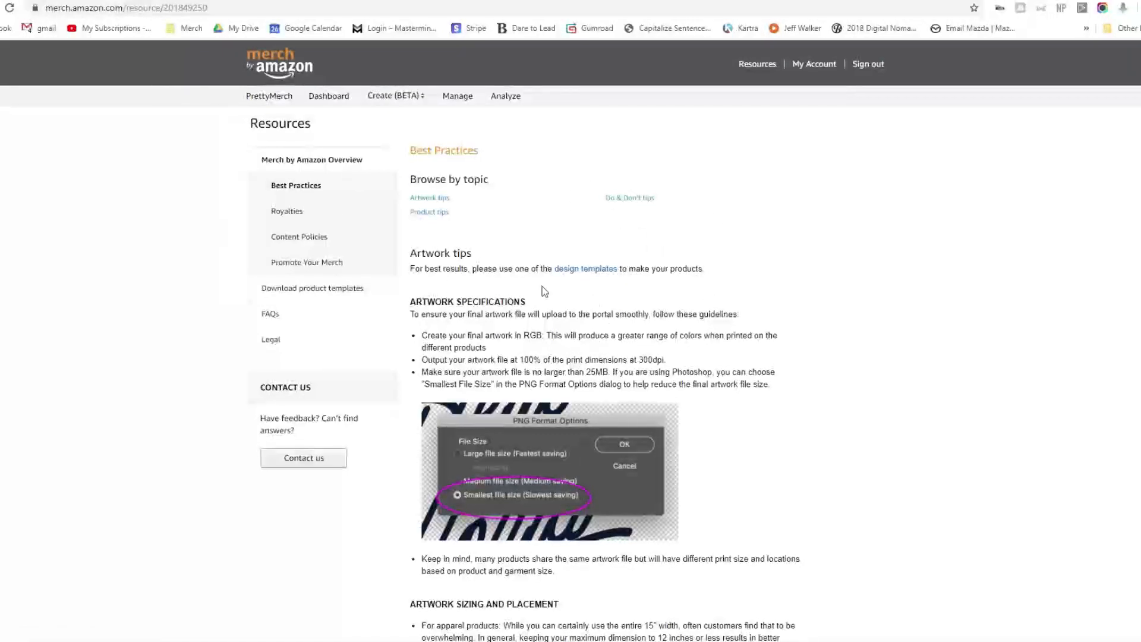
Read the artwork specifications and the artwork sizing and placement guidelines in the Best Practices resource
{"action": "scroll", "coordinate": [544, 291], "scroll_direction": "down", "scroll_amount": 2}
{"action": "scroll", "coordinate": [537, 176], "scroll_direction": "up", "scroll_amount": 2}
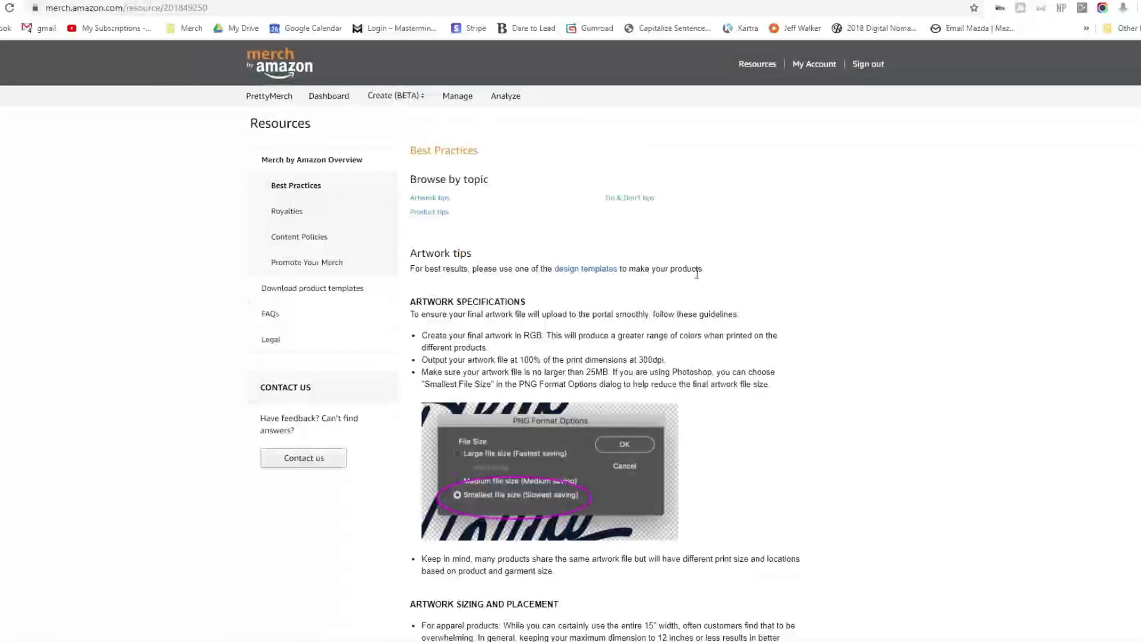
{"action": "scroll", "coordinate": [695, 273], "scroll_direction": "down", "scroll_amount": 6}
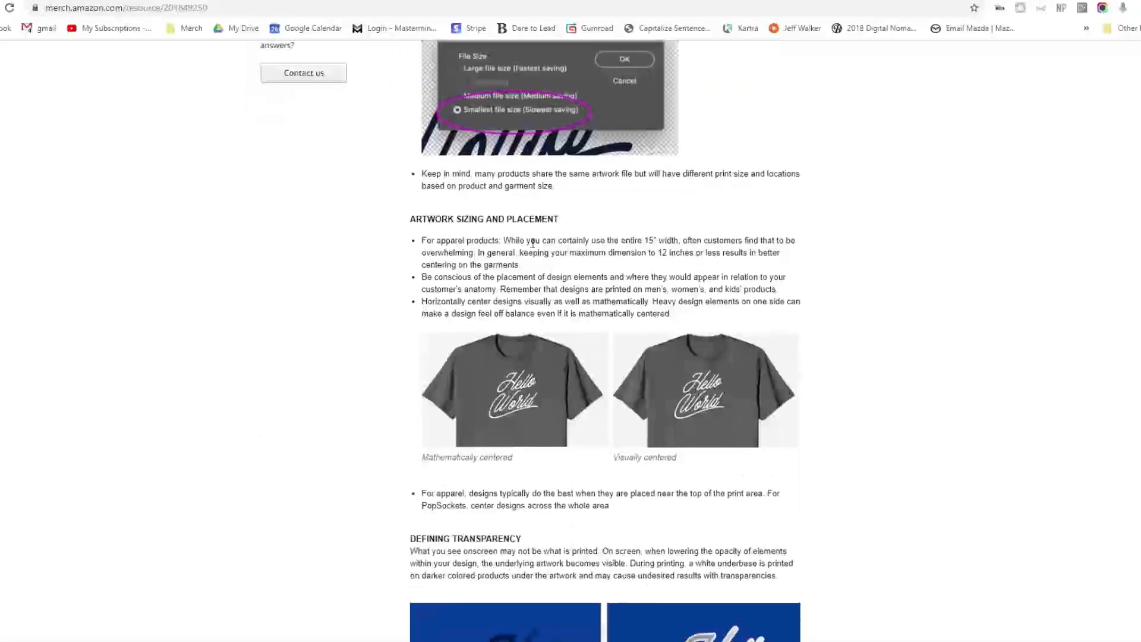
{"action": "scroll", "coordinate": [533, 243], "scroll_direction": "up", "scroll_amount": 6}
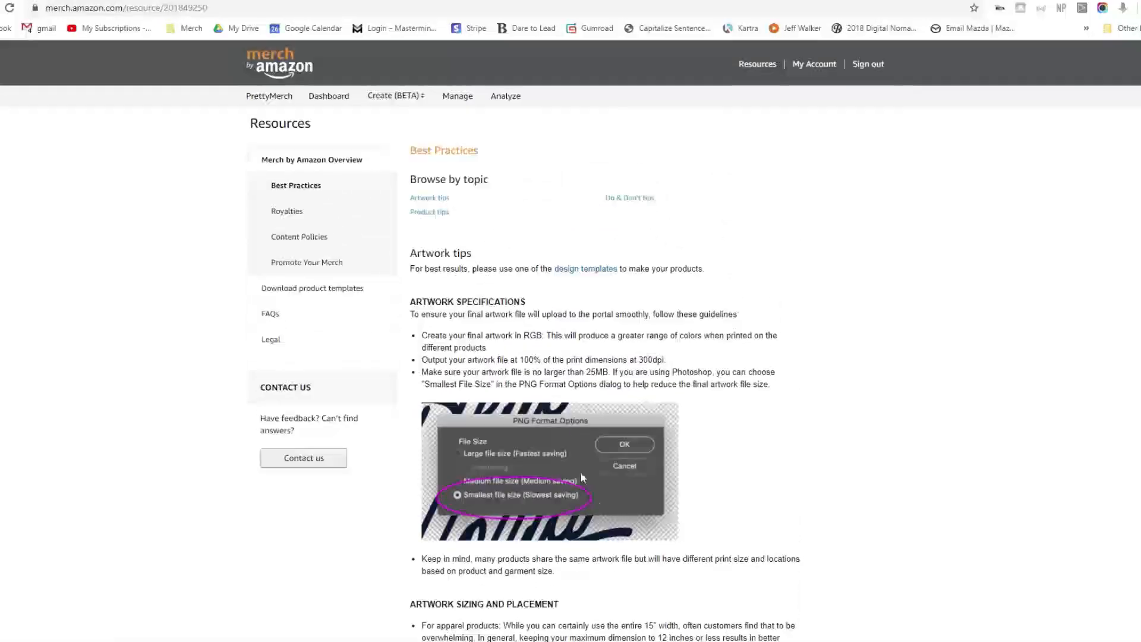
{"action": "scroll", "coordinate": [744, 346], "scroll_direction": "down", "scroll_amount": 6}
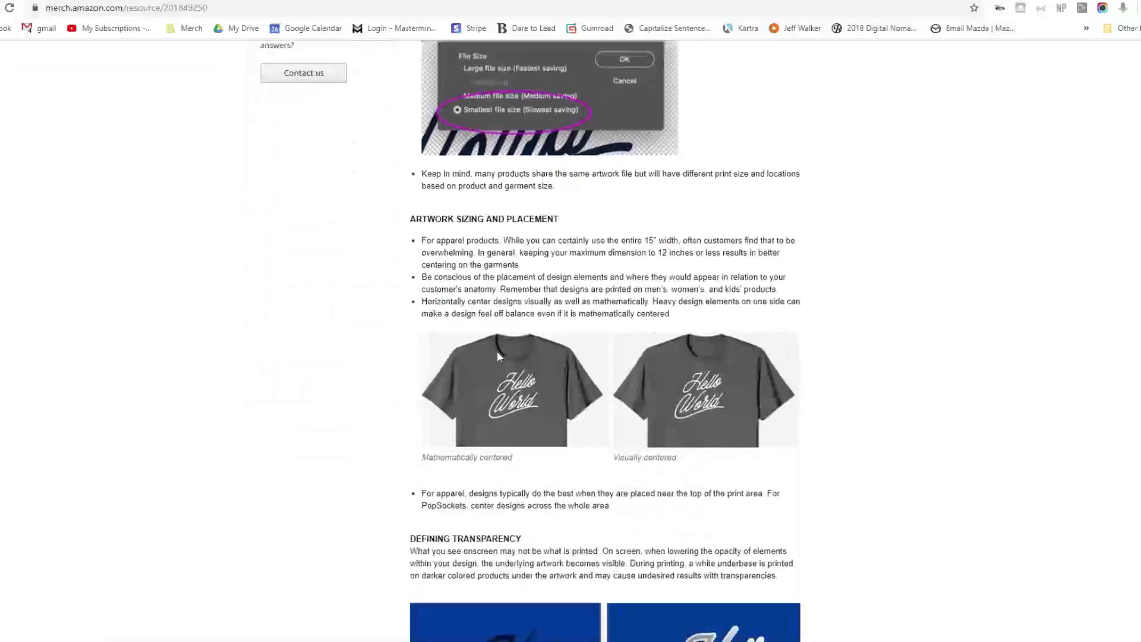
Read the guidelines on defining transparency, printing true black and artwork resolution
{"action": "scroll", "coordinate": [702, 508], "scroll_direction": "down", "scroll_amount": 5}
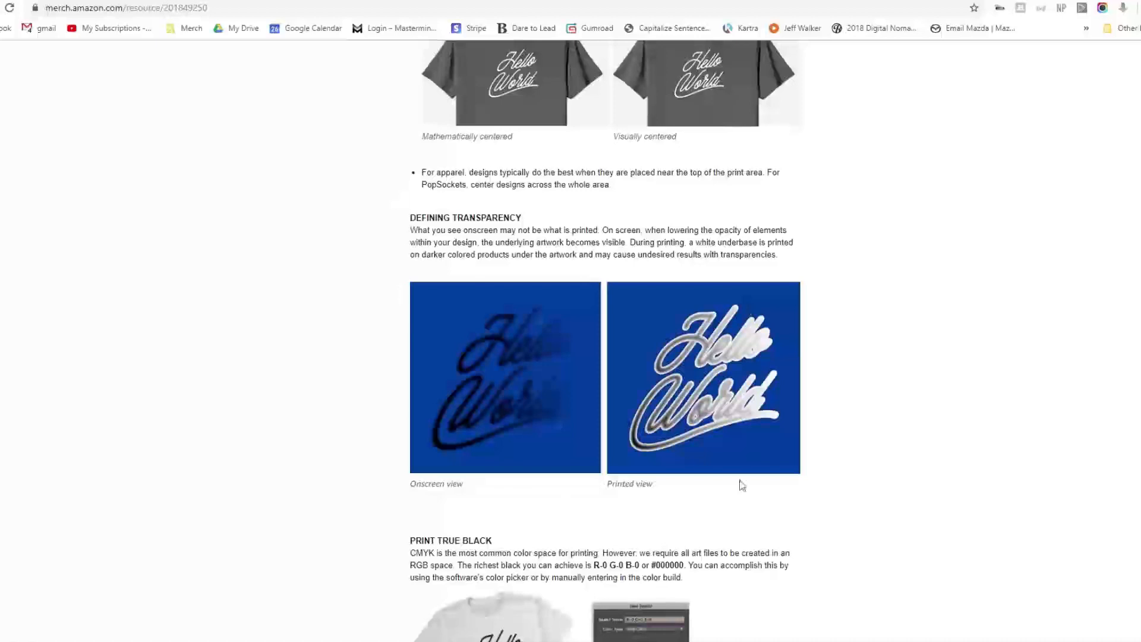
{"action": "scroll", "coordinate": [742, 485], "scroll_direction": "down", "scroll_amount": 6}
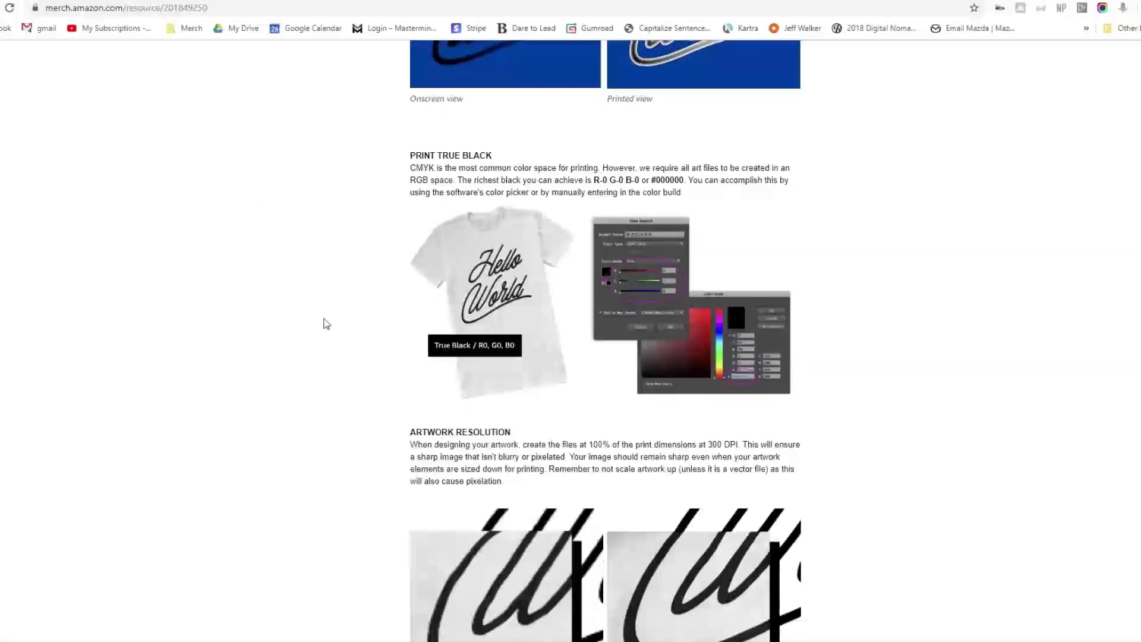
{"action": "scroll", "coordinate": [405, 377], "scroll_direction": "down", "scroll_amount": 3}
{"action": "scroll", "coordinate": [367, 377], "scroll_direction": "down", "scroll_amount": 2}
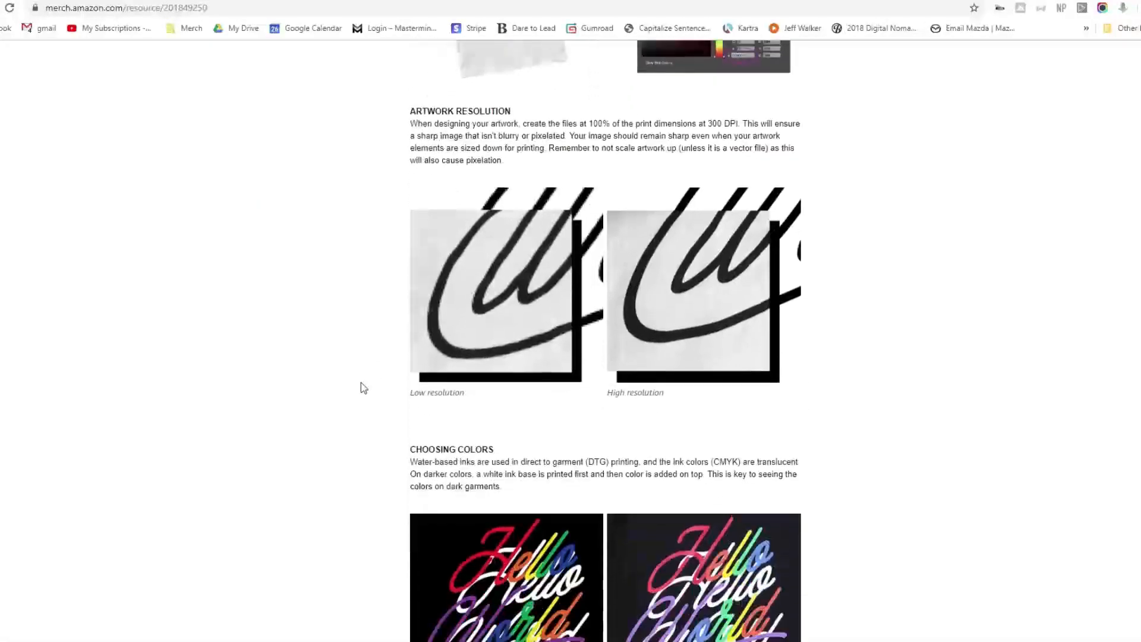
Examine the Choosing Colors guidance, comparing the onscreen and printed examples for dark, heather and lemon garments
{"action": "scroll", "coordinate": [333, 398], "scroll_direction": "down", "scroll_amount": 4}
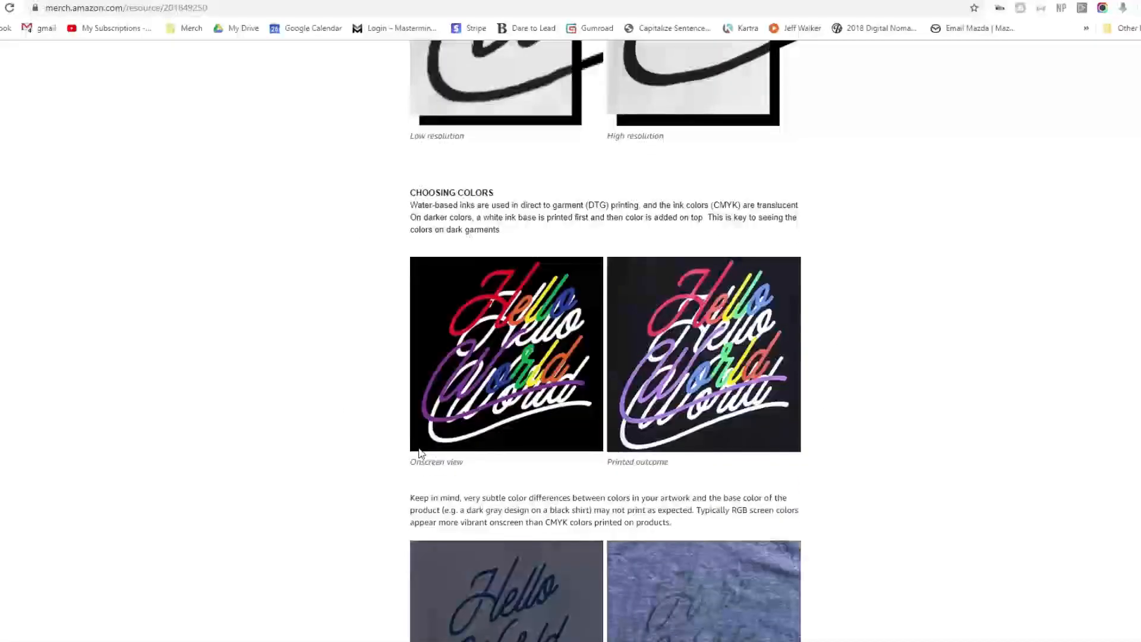
{"action": "scroll", "coordinate": [397, 450], "scroll_direction": "down", "scroll_amount": 3}
{"action": "scroll", "coordinate": [393, 450], "scroll_direction": "down", "scroll_amount": 2}
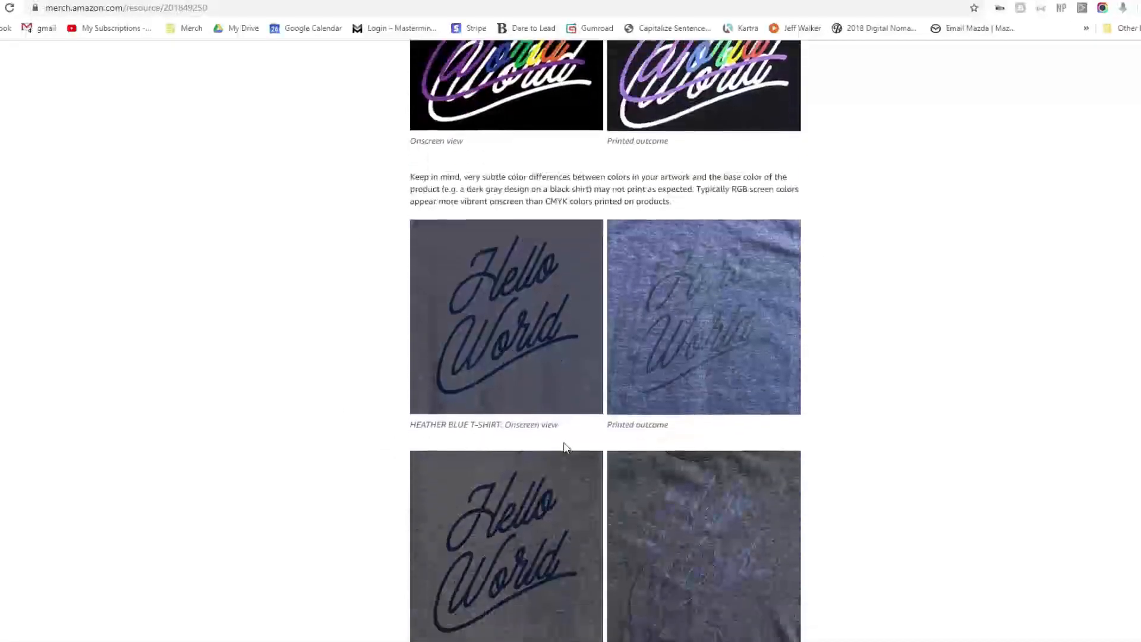
{"action": "scroll", "coordinate": [361, 454], "scroll_direction": "down", "scroll_amount": 3}
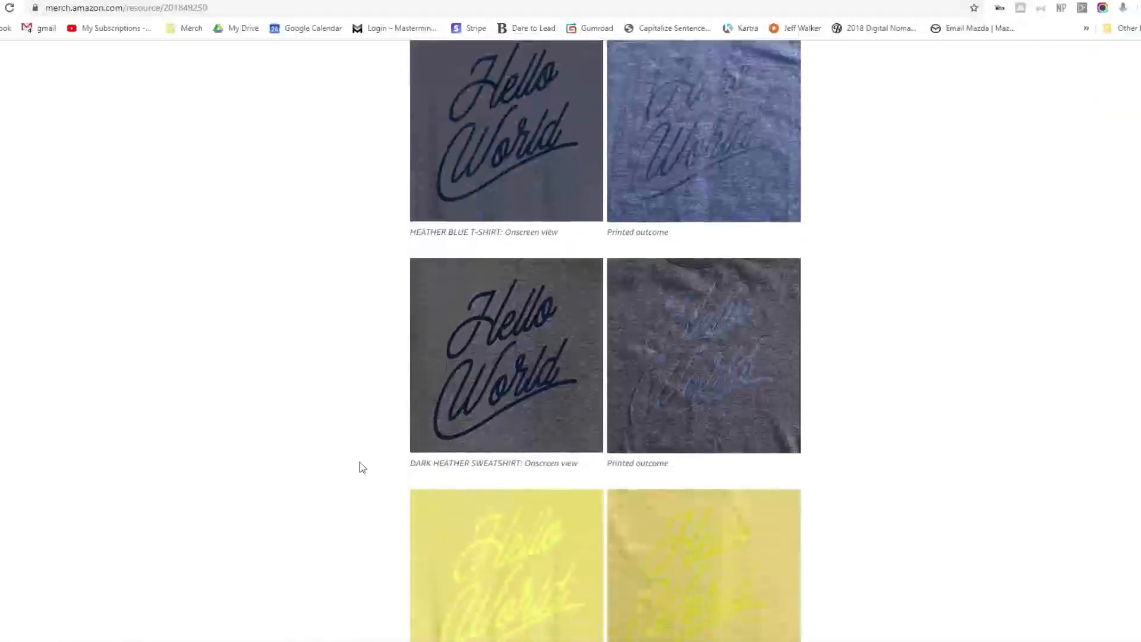
{"action": "scroll", "coordinate": [361, 445], "scroll_direction": "down", "scroll_amount": 3}
{"action": "scroll", "coordinate": [558, 348], "scroll_direction": "down", "scroll_amount": 4}
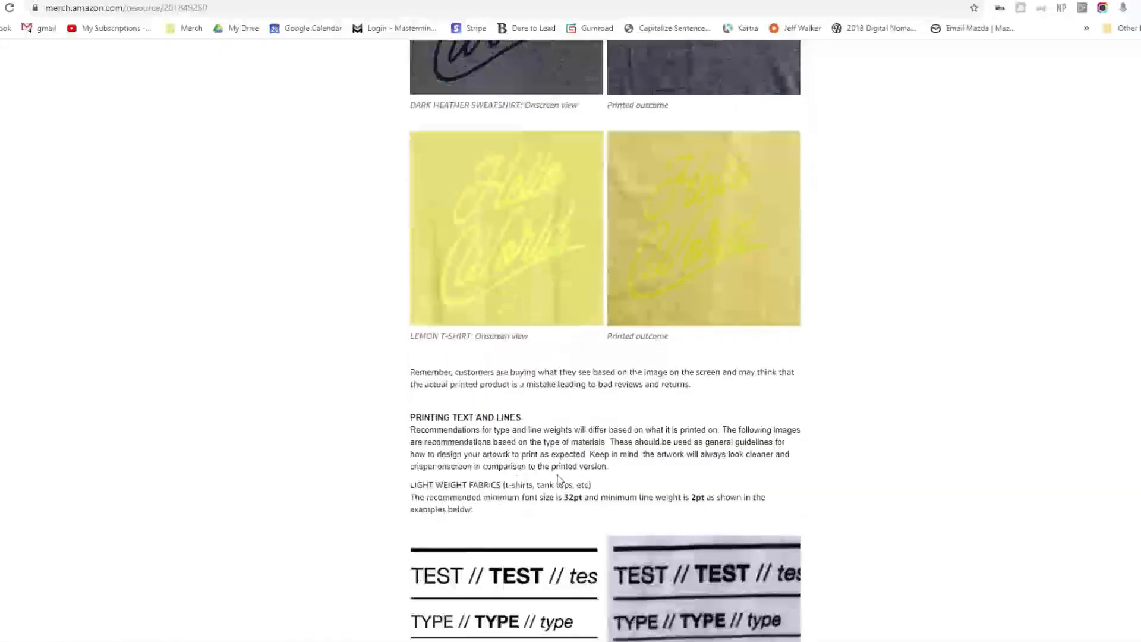
Examine the minimum font size and line weight recommendations for lightweight fabrics, heavier fabrics and PopSockets
{"action": "scroll", "coordinate": [565, 340], "scroll_direction": "down", "scroll_amount": 4}
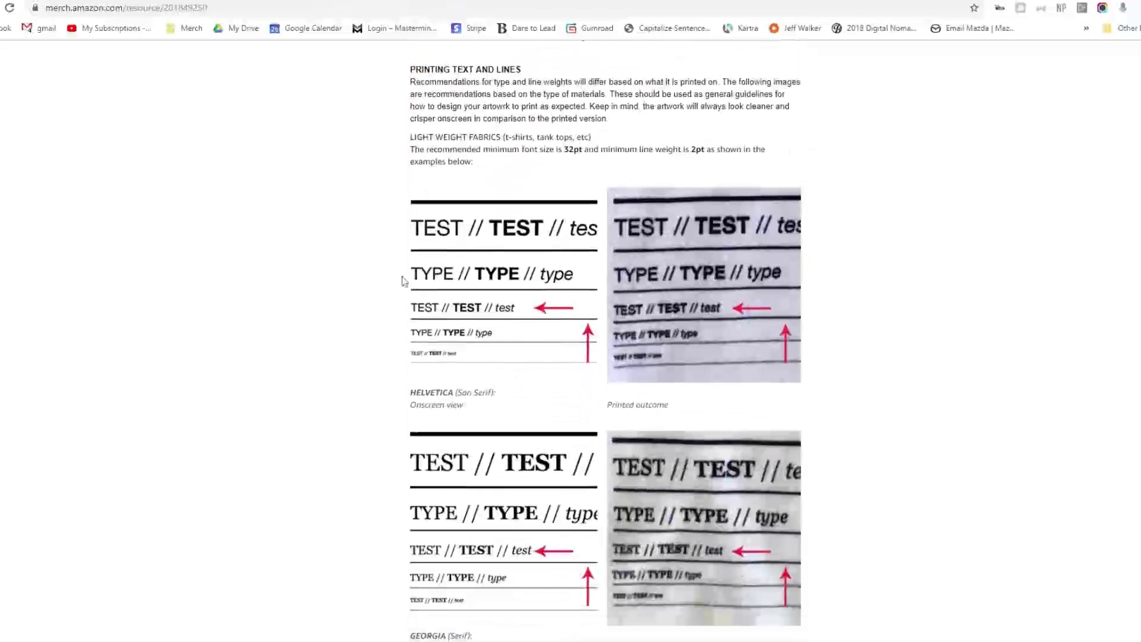
{"action": "scroll", "coordinate": [846, 354], "scroll_direction": "down", "scroll_amount": 5}
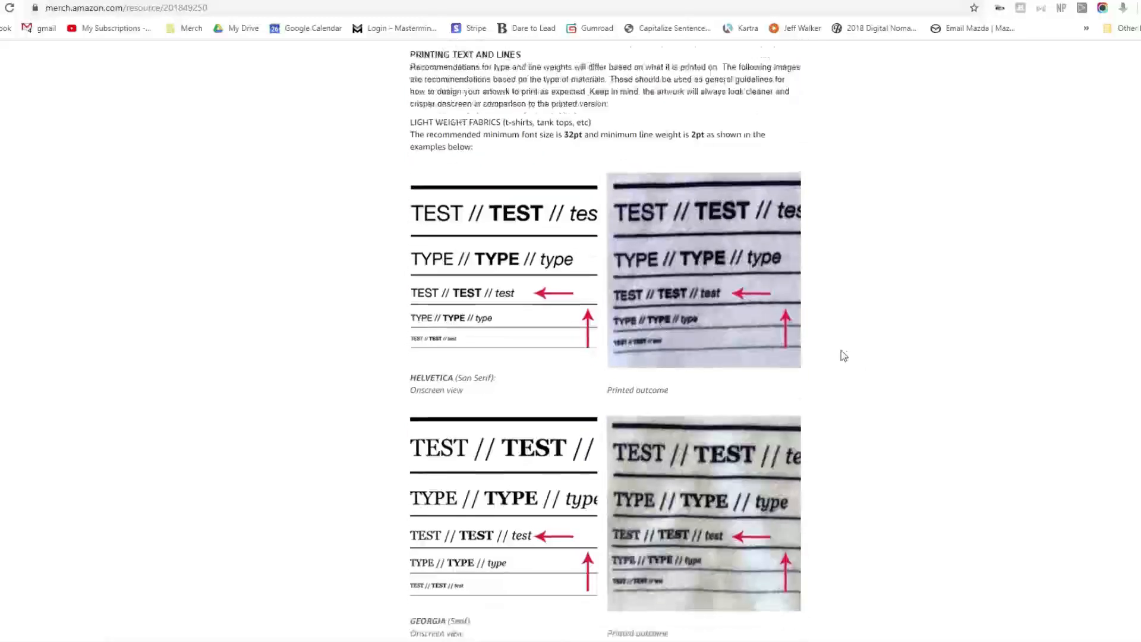
{"action": "scroll", "coordinate": [658, 393], "scroll_direction": "down", "scroll_amount": 6}
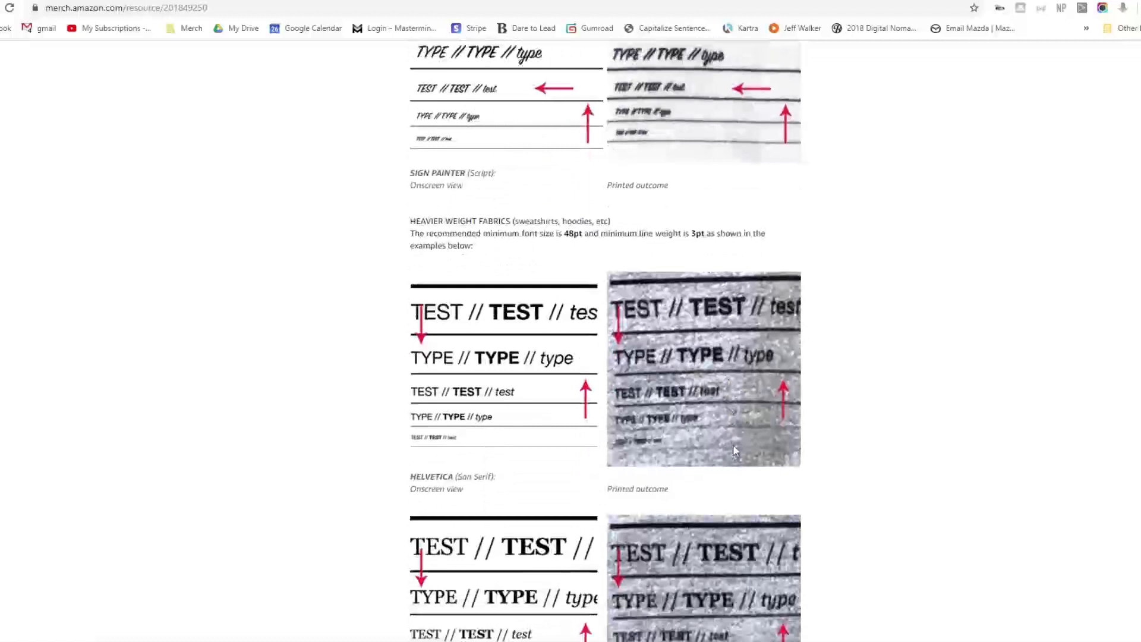
{"action": "scroll", "coordinate": [765, 304], "scroll_direction": "down", "scroll_amount": 3}
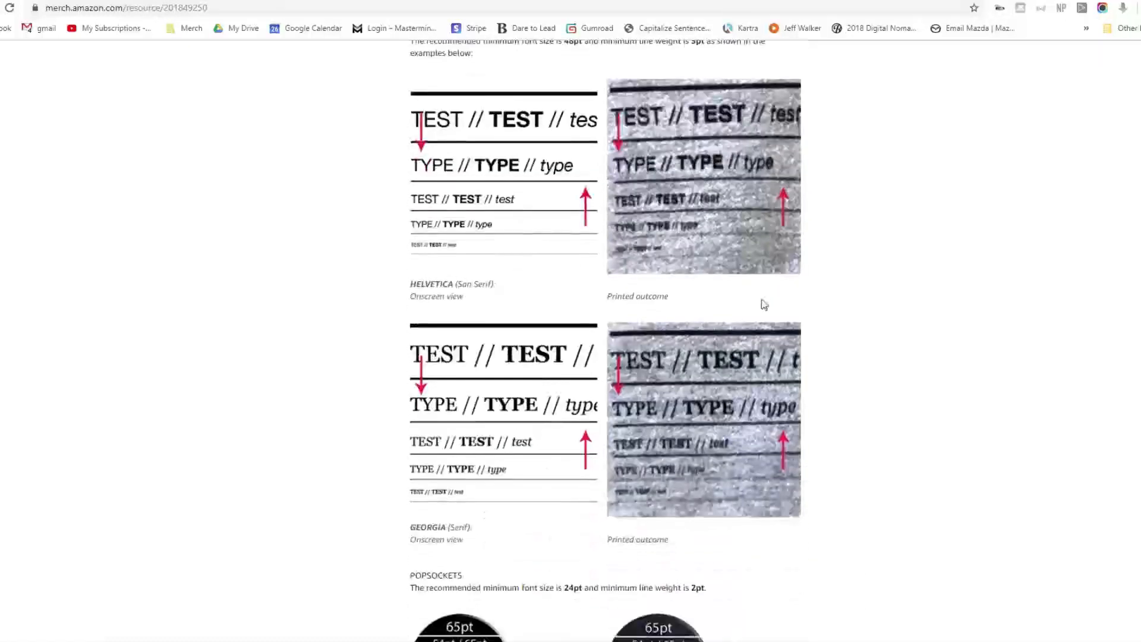
{"action": "scroll", "coordinate": [1009, 398], "scroll_direction": "down", "scroll_amount": 2}
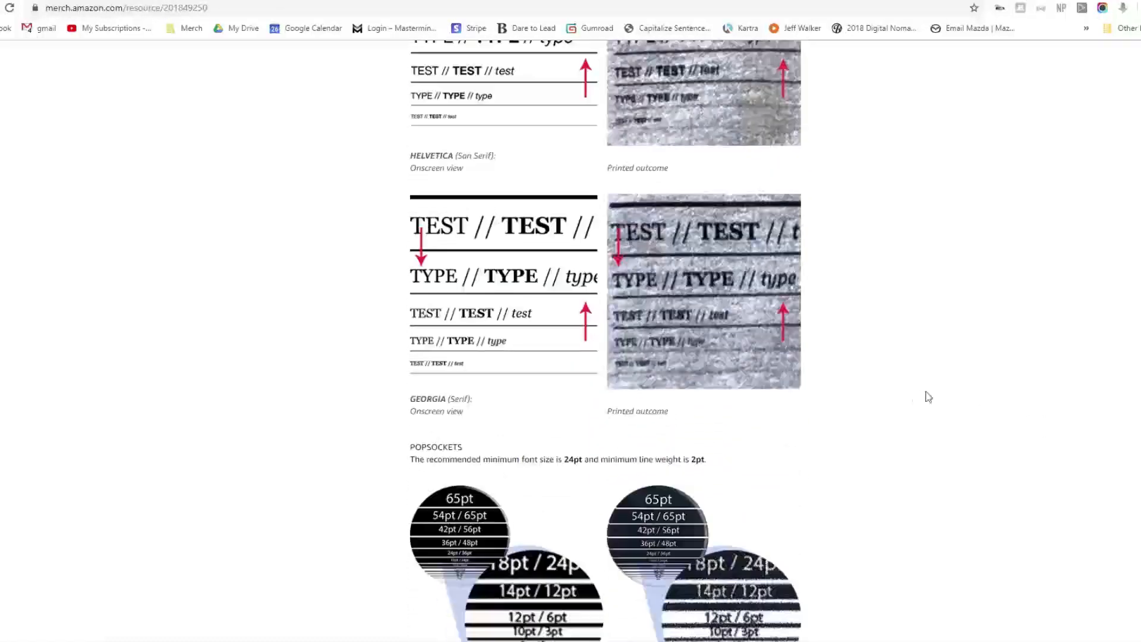
{"action": "scroll", "coordinate": [882, 416], "scroll_direction": "down", "scroll_amount": 2}
{"action": "scroll", "coordinate": [882, 416], "scroll_direction": "down", "scroll_amount": 2}
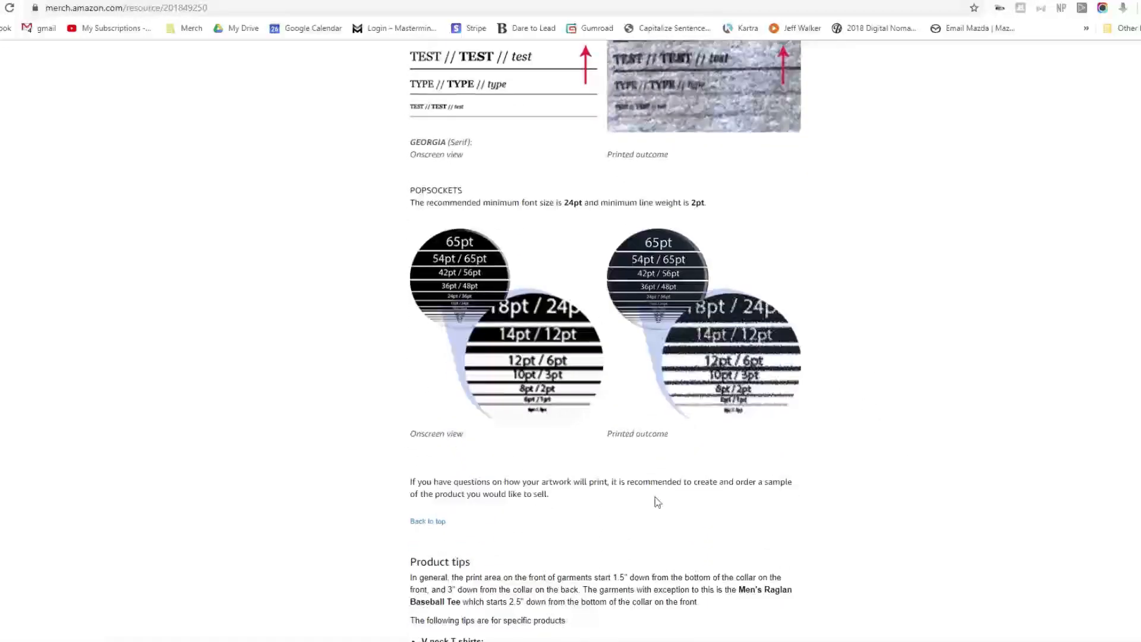
Read the product tips for V-necks, raglans, zip hoodies and PopSockets, plus the Do & Don't tips
{"action": "scroll", "coordinate": [658, 502], "scroll_direction": "down", "scroll_amount": 9}
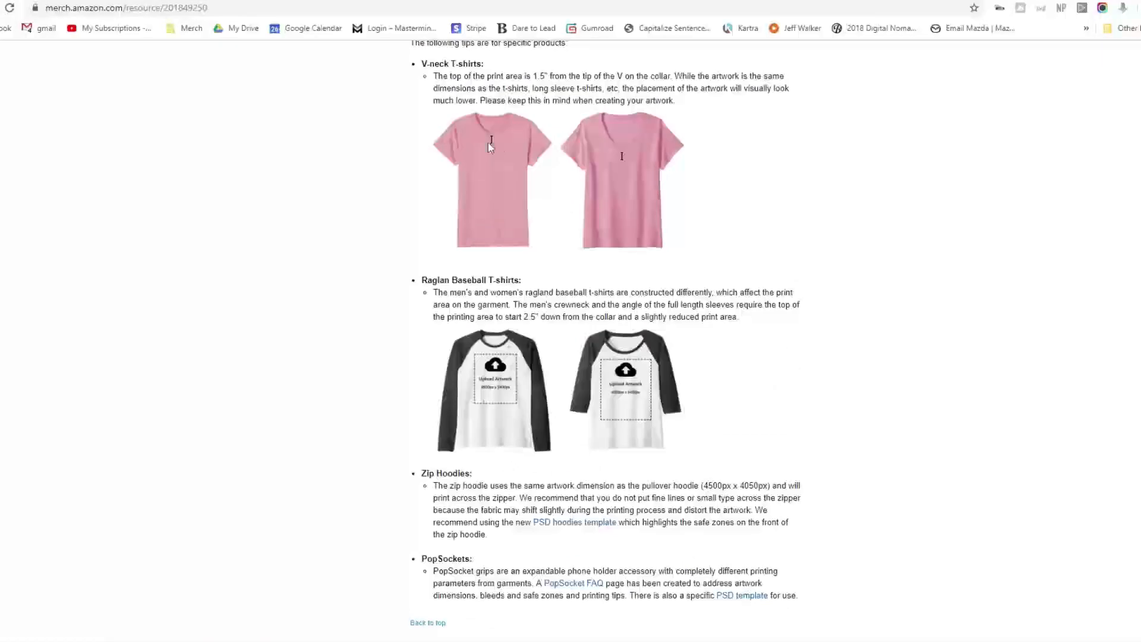
{"action": "scroll", "coordinate": [528, 380], "scroll_direction": "down", "scroll_amount": 2}
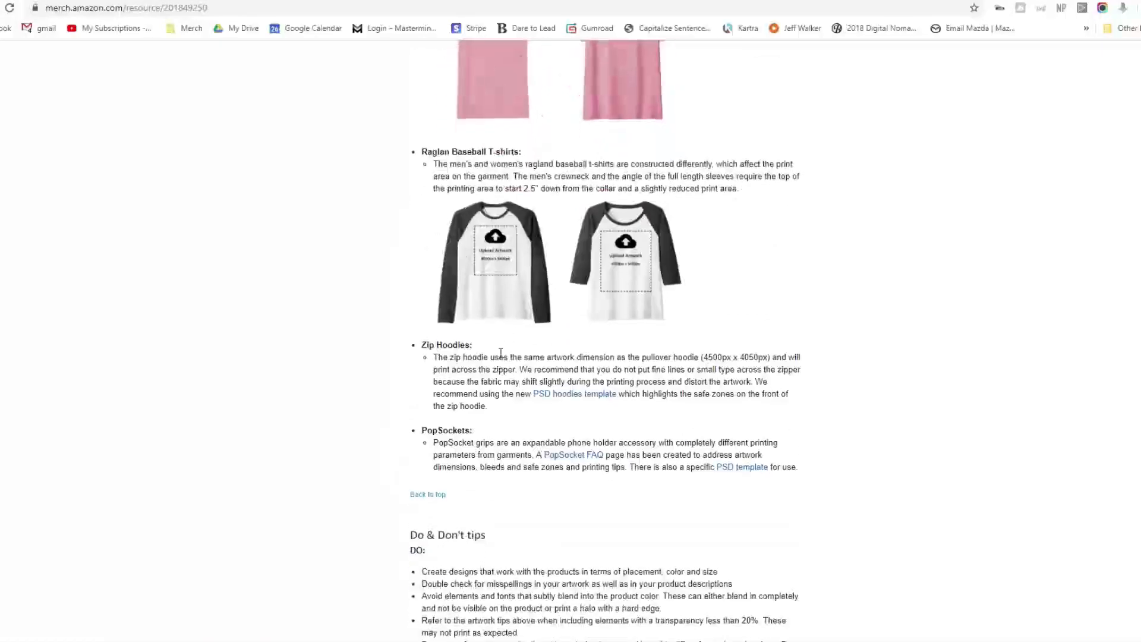
{"action": "scroll", "coordinate": [568, 344], "scroll_direction": "down", "scroll_amount": 5}
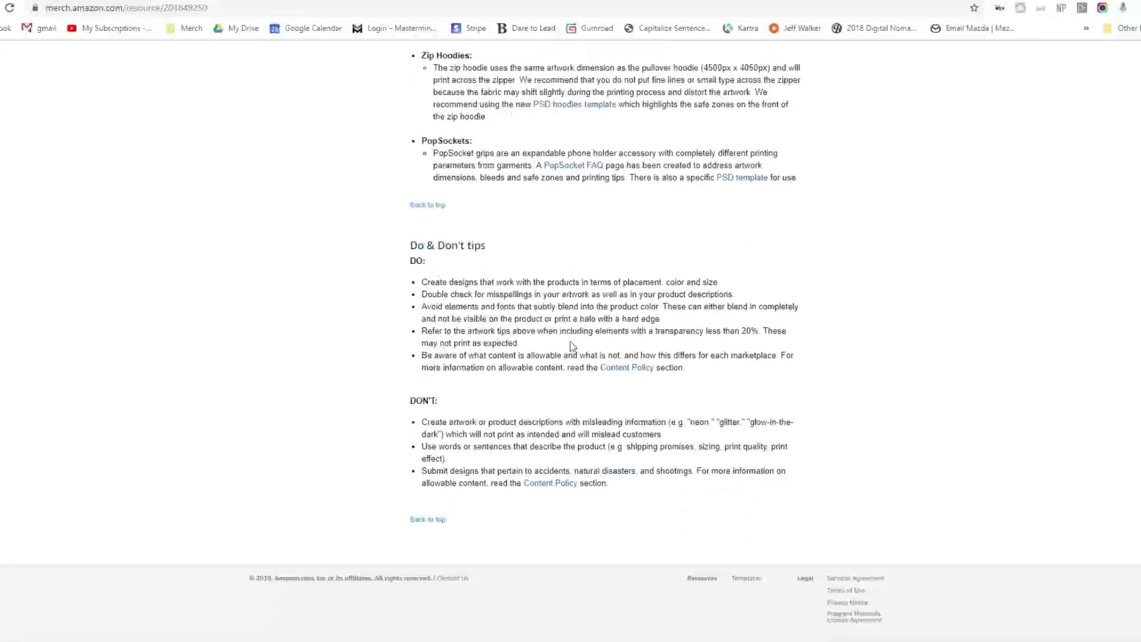
Go back over the product tips and the text and line printing examples
{"action": "scroll", "coordinate": [569, 345], "scroll_direction": "up", "scroll_amount": 7}
{"action": "scroll", "coordinate": [590, 357], "scroll_direction": "up", "scroll_amount": 1}
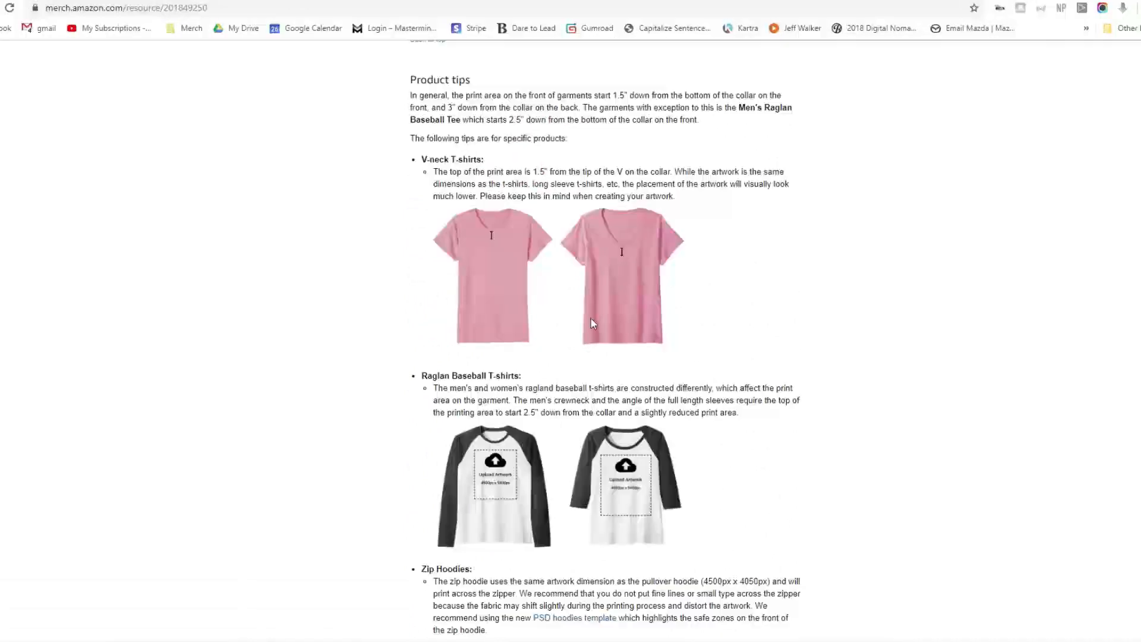
{"action": "scroll", "coordinate": [802, 300], "scroll_direction": "up", "scroll_amount": 6}
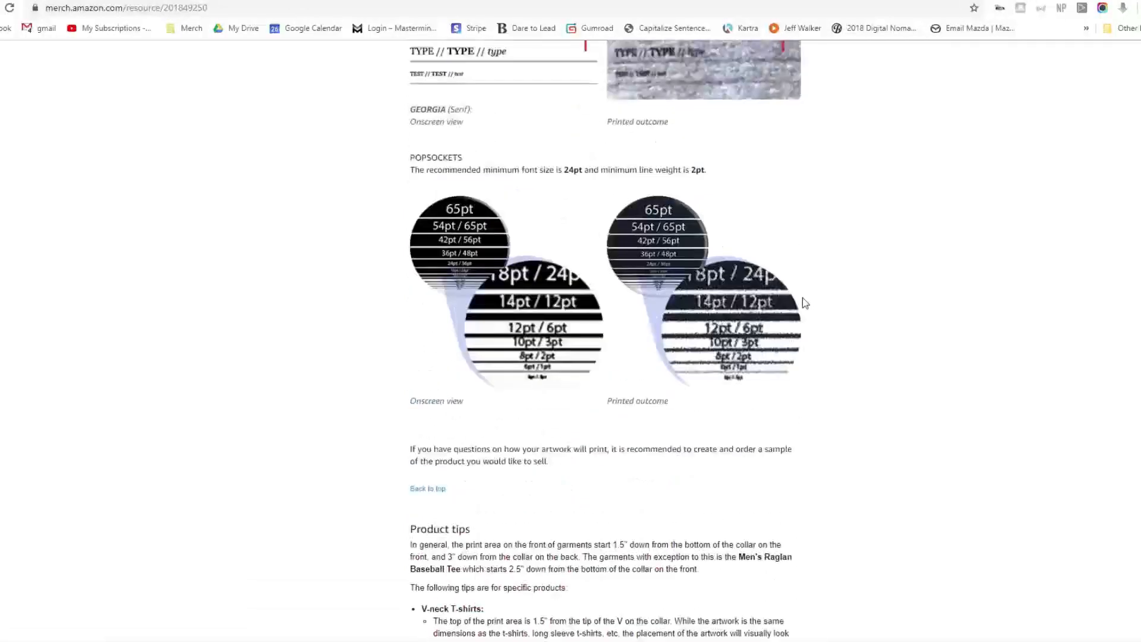
{"action": "scroll", "coordinate": [743, 345], "scroll_direction": "up", "scroll_amount": 6}
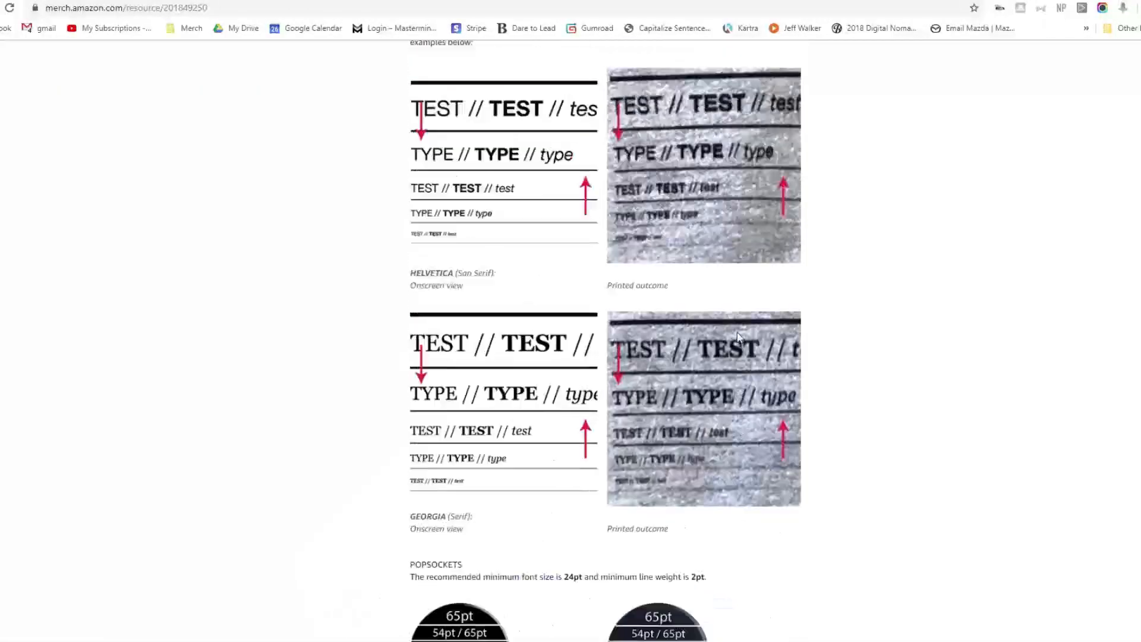
{"action": "scroll", "coordinate": [854, 258], "scroll_direction": "up", "scroll_amount": 13}
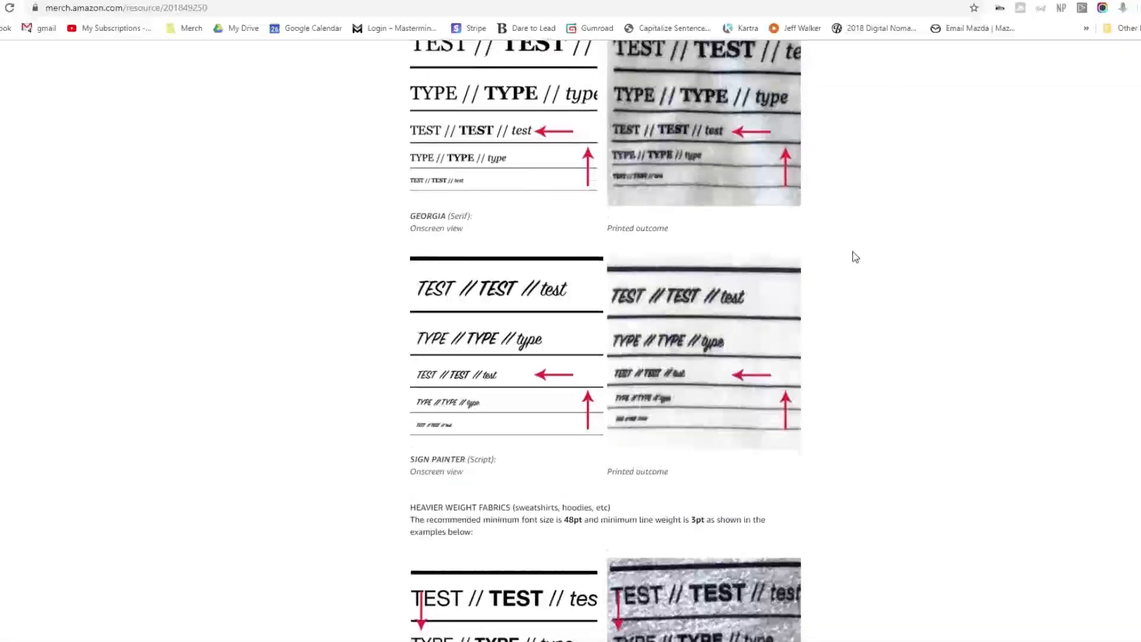
Revisit the artwork tips from the color comparisons back through true black and transparency to artwork sizing and placement
{"action": "scroll", "coordinate": [846, 256], "scroll_direction": "up", "scroll_amount": 9}
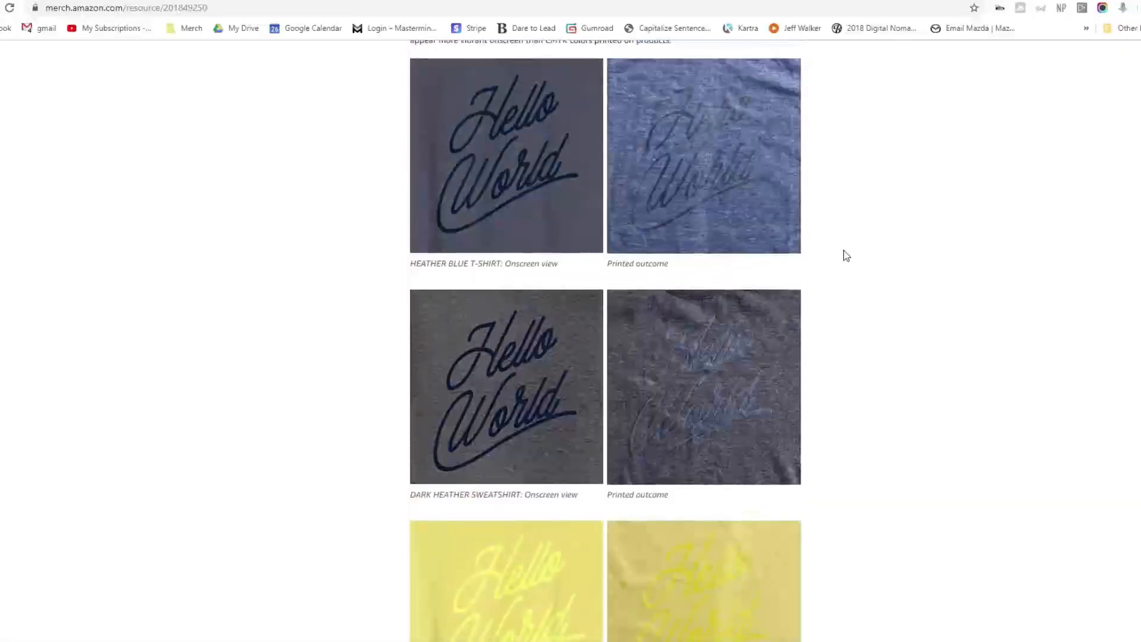
{"action": "scroll", "coordinate": [844, 253], "scroll_direction": "up", "scroll_amount": 1}
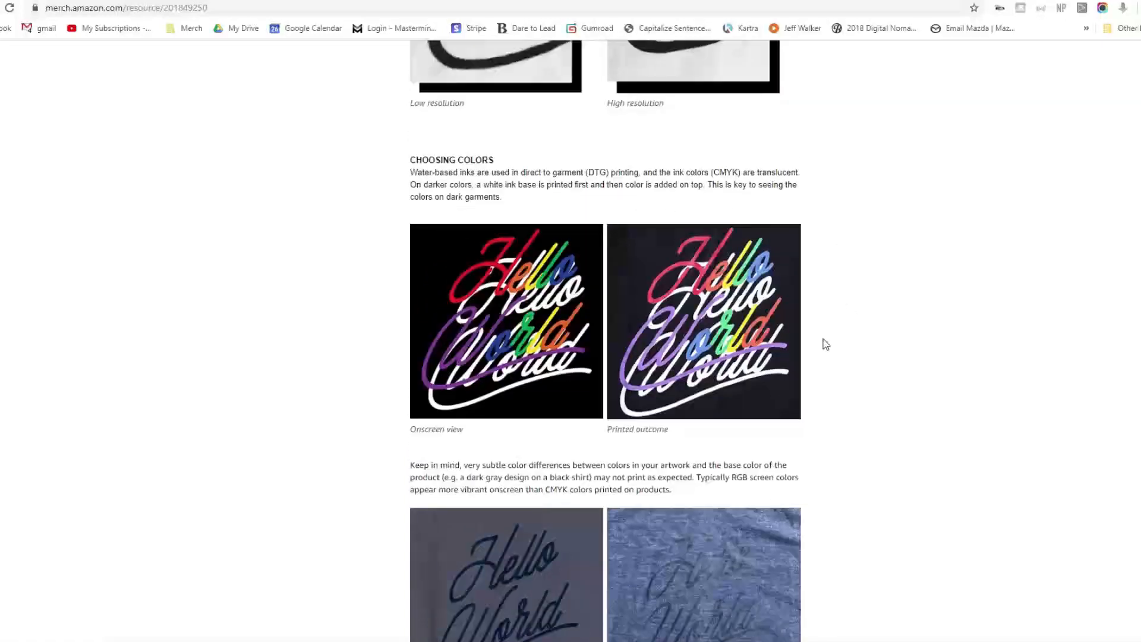
{"action": "scroll", "coordinate": [823, 336], "scroll_direction": "up", "scroll_amount": 8}
{"action": "scroll", "coordinate": [824, 338], "scroll_direction": "up", "scroll_amount": 2}
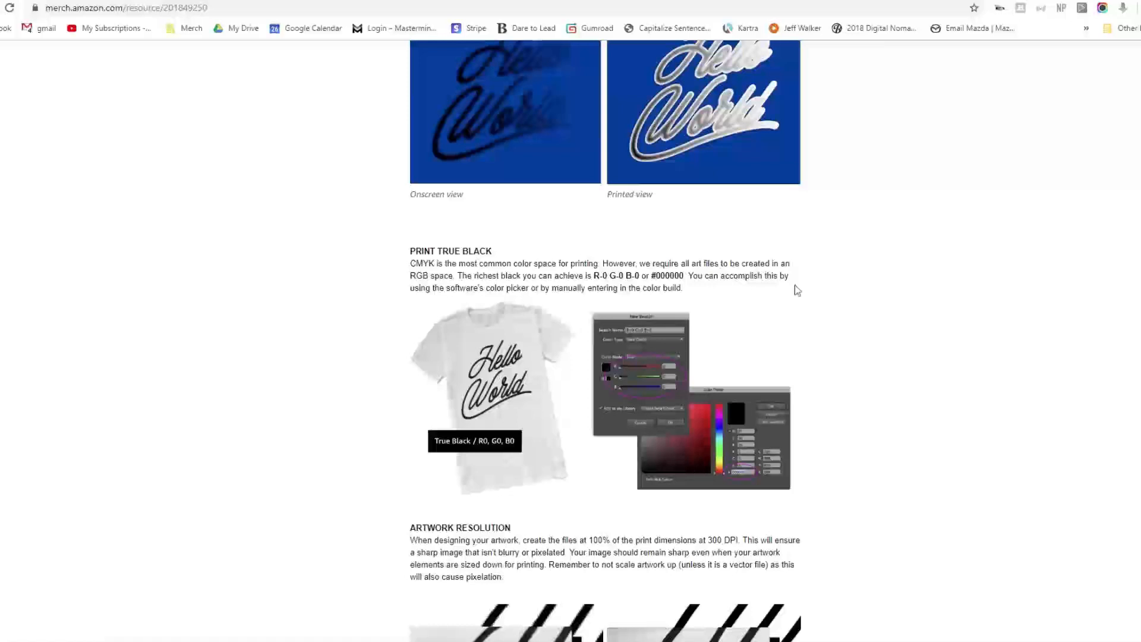
{"action": "scroll", "coordinate": [796, 285], "scroll_direction": "up", "scroll_amount": 5}
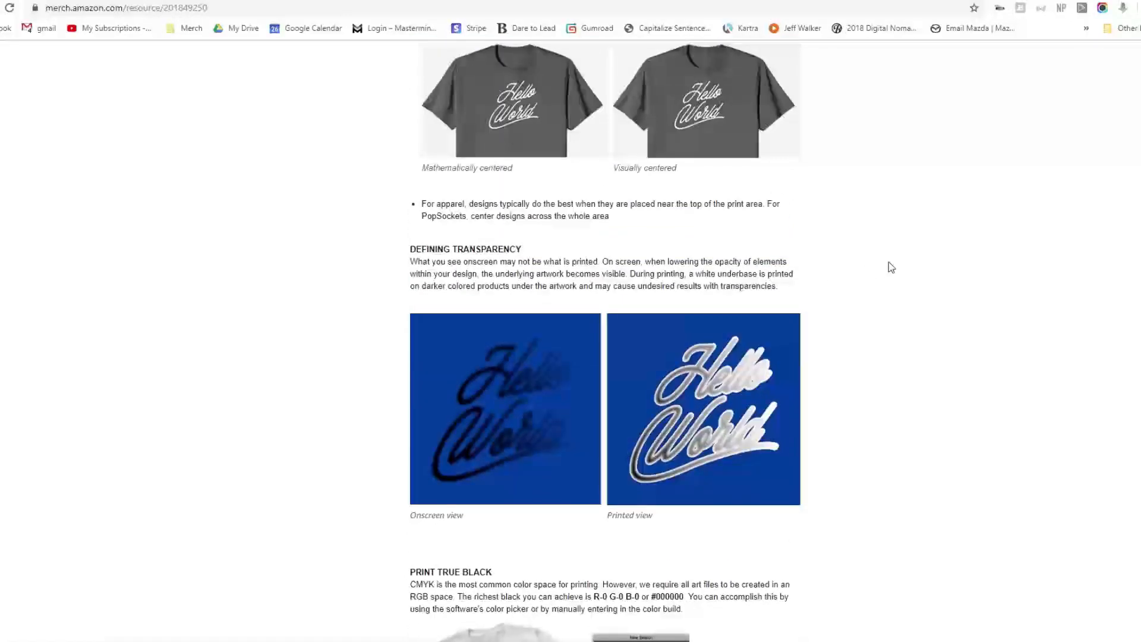
{"action": "scroll", "coordinate": [892, 270], "scroll_direction": "up", "scroll_amount": 2}
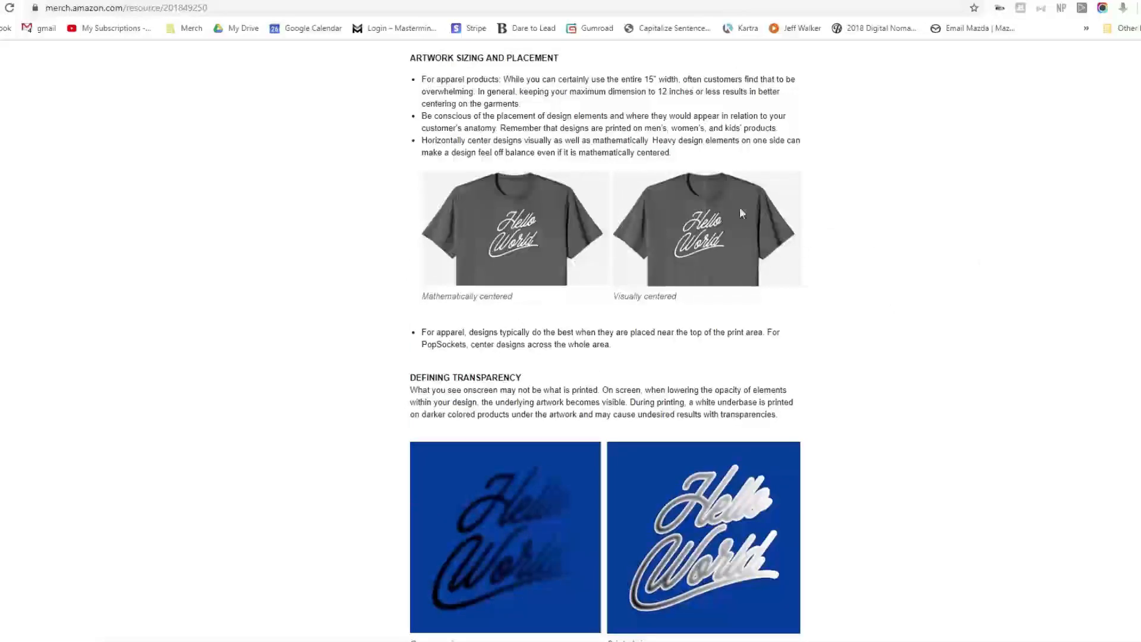
Reread the Defining Transparency, Print True Black, Artwork Resolution and Choosing Colors sections with their example images
{"action": "scroll", "coordinate": [895, 265], "scroll_direction": "down", "scroll_amount": 2}
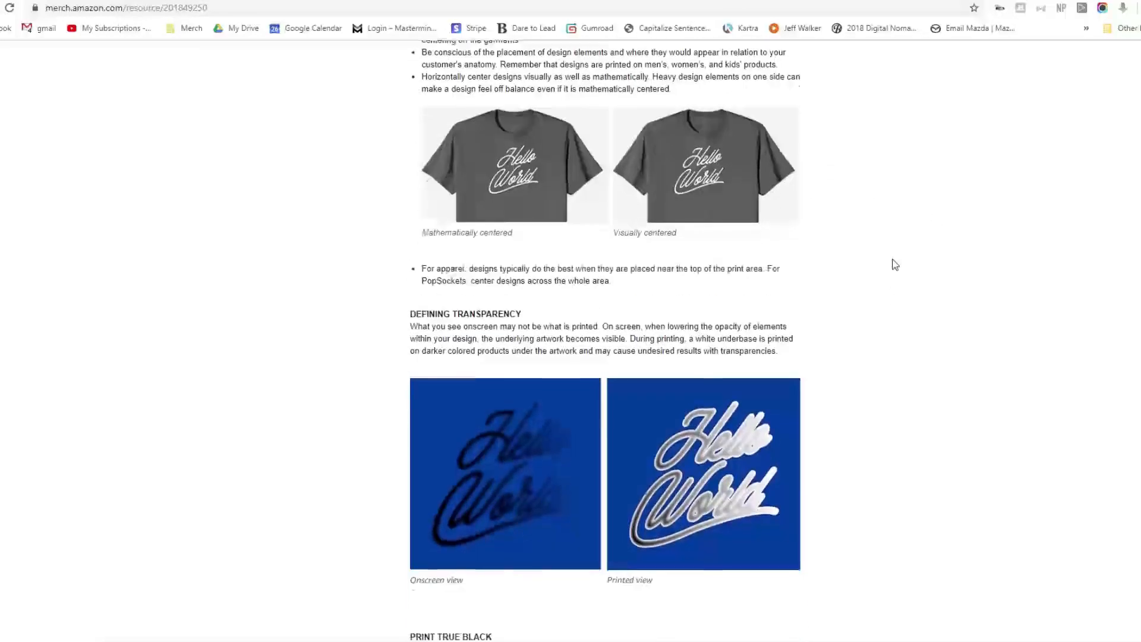
{"action": "scroll", "coordinate": [895, 264], "scroll_direction": "down", "scroll_amount": 7}
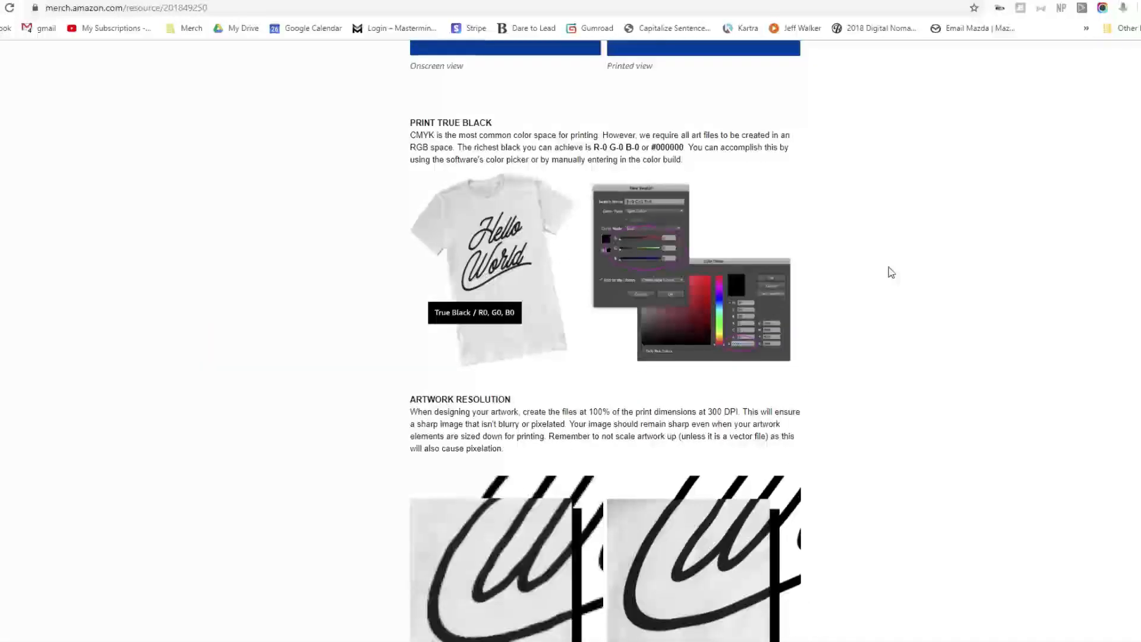
{"action": "scroll", "coordinate": [890, 266], "scroll_direction": "down", "scroll_amount": 5}
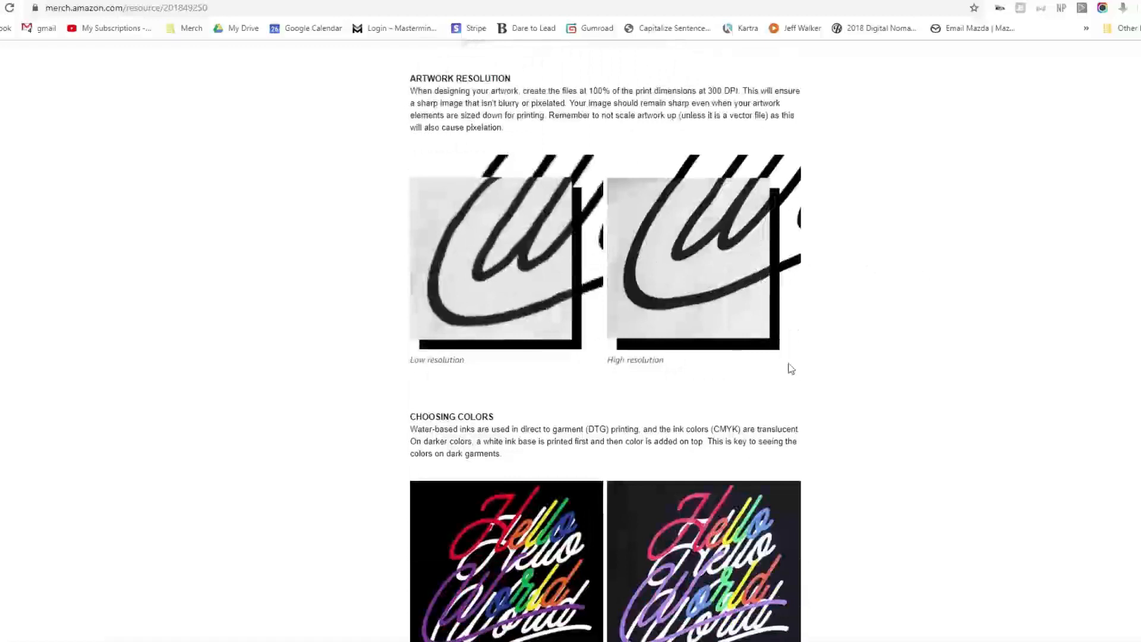
{"action": "scroll", "coordinate": [744, 397], "scroll_direction": "down", "scroll_amount": 4}
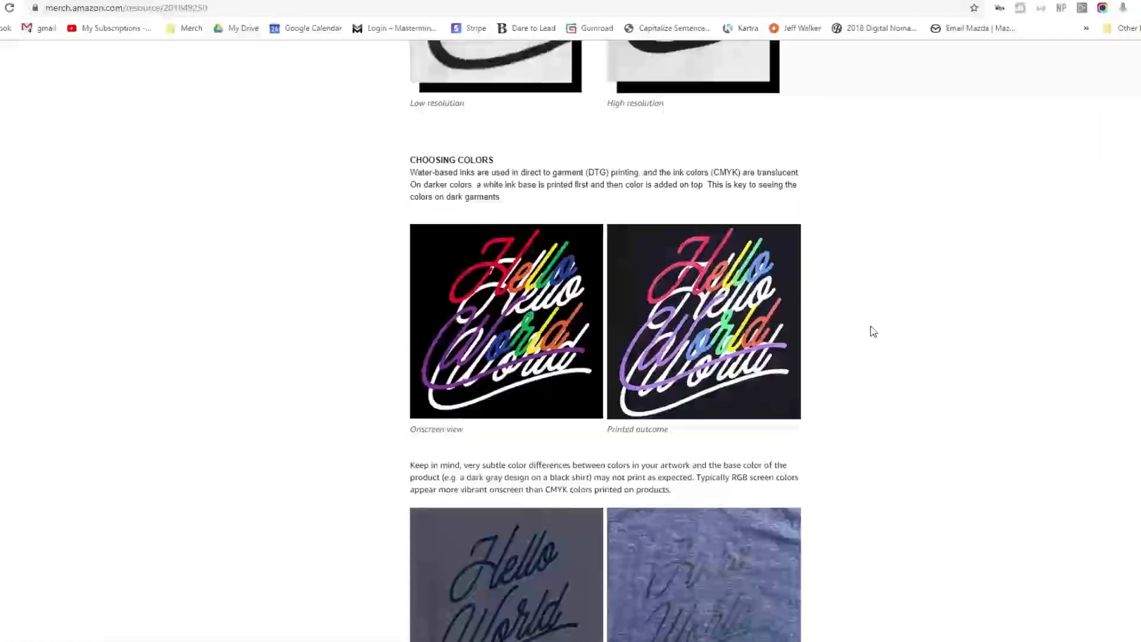
{"action": "scroll", "coordinate": [869, 331], "scroll_direction": "down", "scroll_amount": 4}
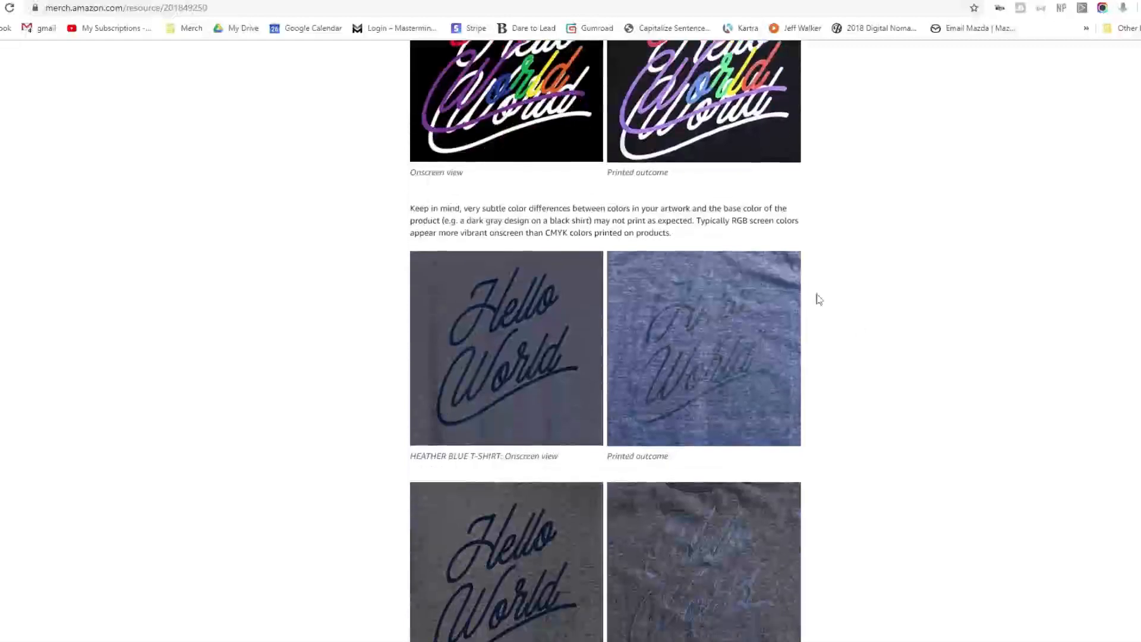
{"action": "scroll", "coordinate": [948, 387], "scroll_direction": "down", "scroll_amount": 13}
{"action": "scroll", "coordinate": [907, 377], "scroll_direction": "up", "scroll_amount": 8}
{"action": "scroll", "coordinate": [911, 378], "scroll_direction": "up", "scroll_amount": 20}
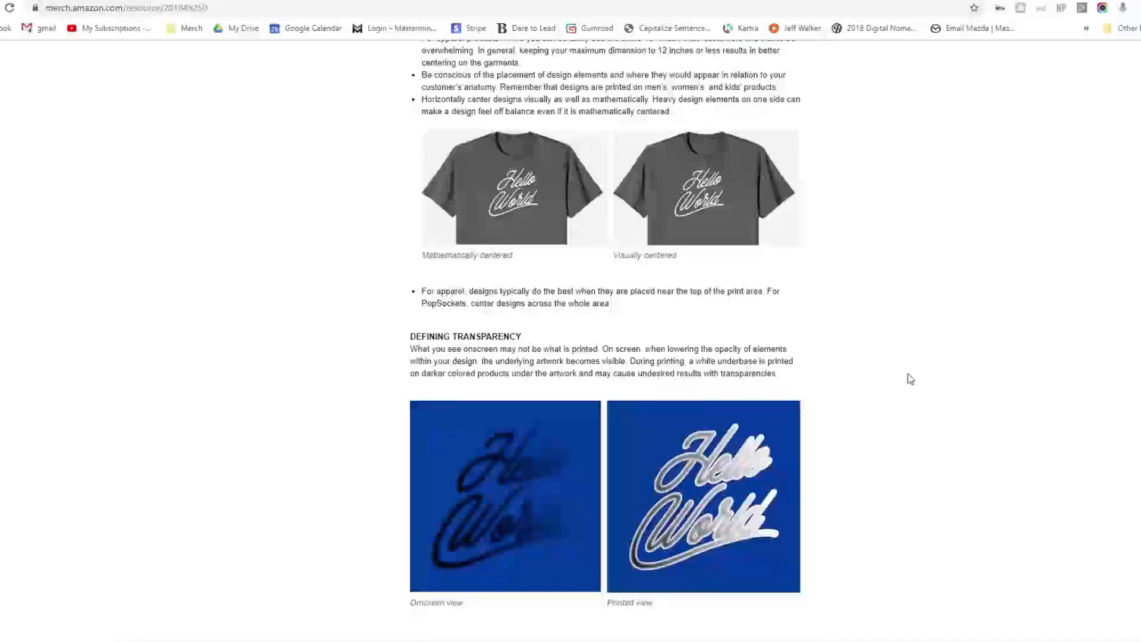
Return to the Create multiple products page and look over the available product types and the product details section
{"action": "scroll", "coordinate": [910, 379], "scroll_direction": "up", "scroll_amount": 2}
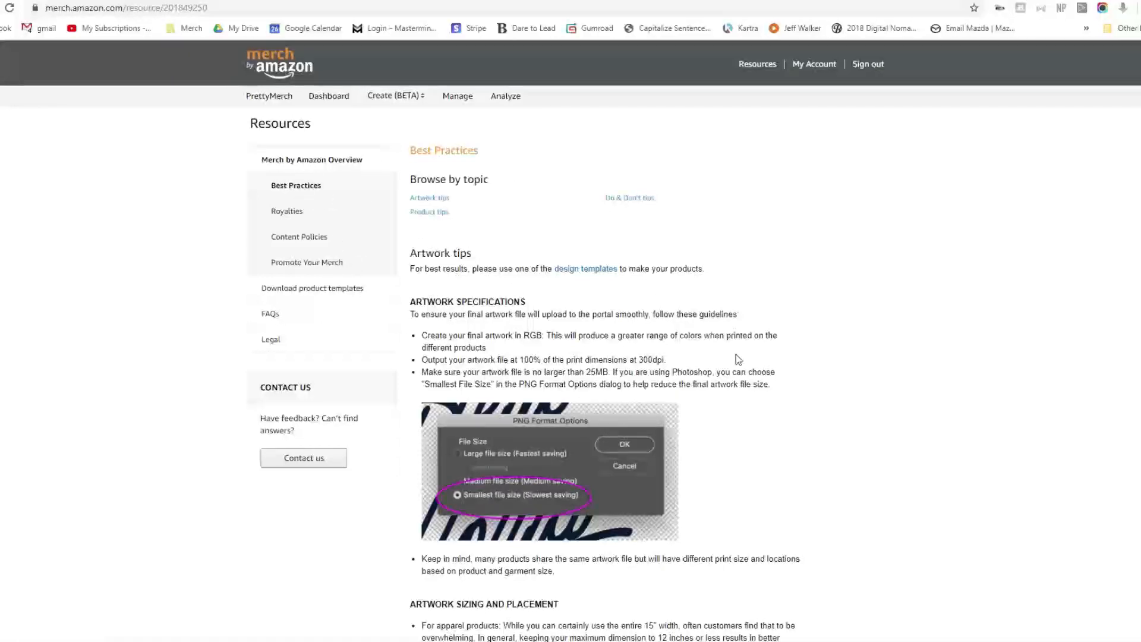
{"action": "left_click", "coordinate": [392, 96]}
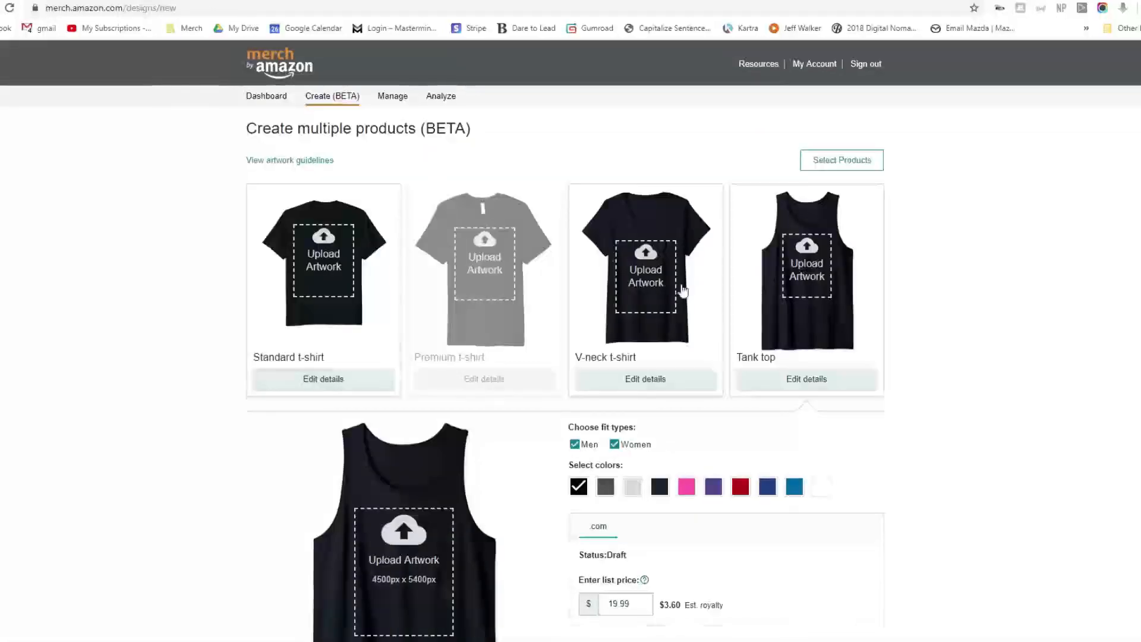
{"action": "scroll", "coordinate": [740, 410], "scroll_direction": "down", "scroll_amount": 3}
{"action": "scroll", "coordinate": [529, 402], "scroll_direction": "up", "scroll_amount": 3}
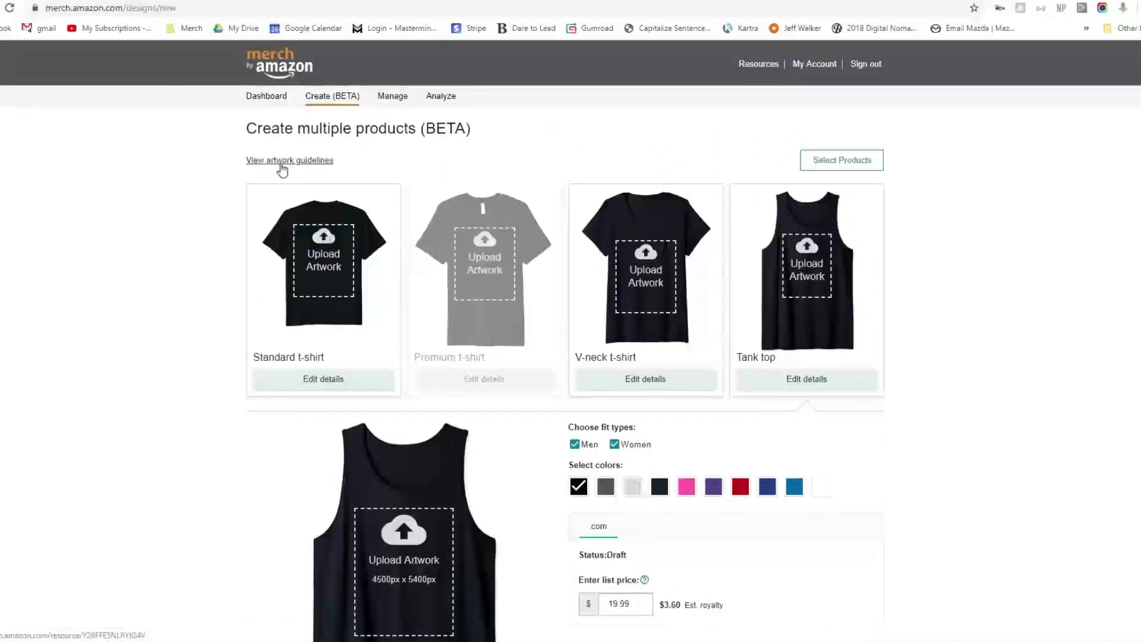
{"action": "scroll", "coordinate": [535, 232], "scroll_direction": "down", "scroll_amount": 8}
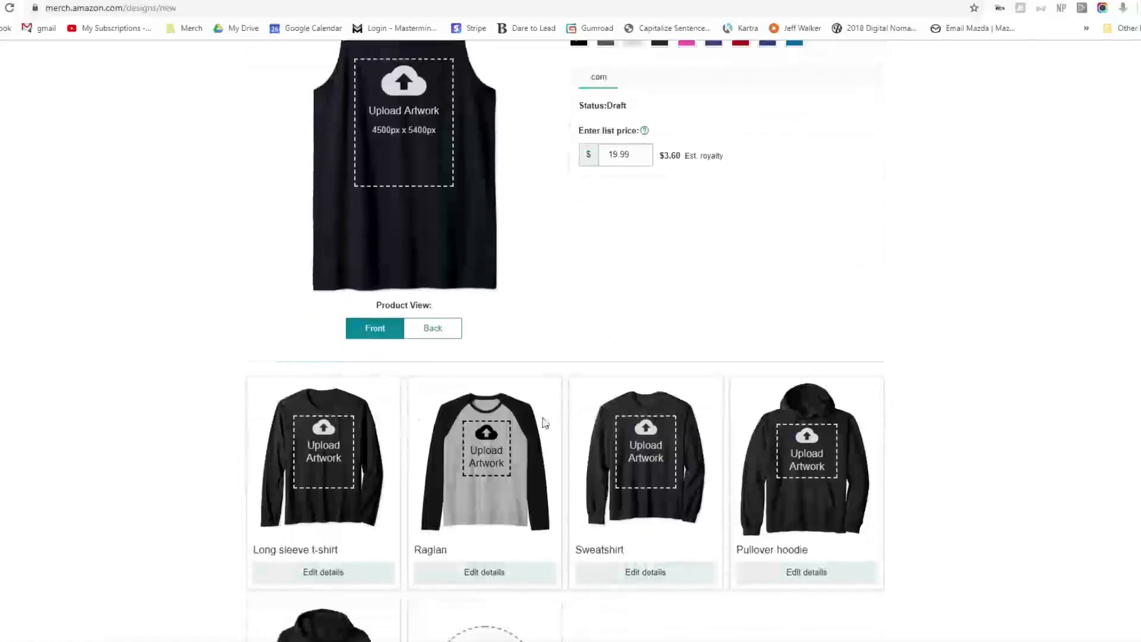
{"action": "scroll", "coordinate": [1044, 449], "scroll_direction": "down", "scroll_amount": 4}
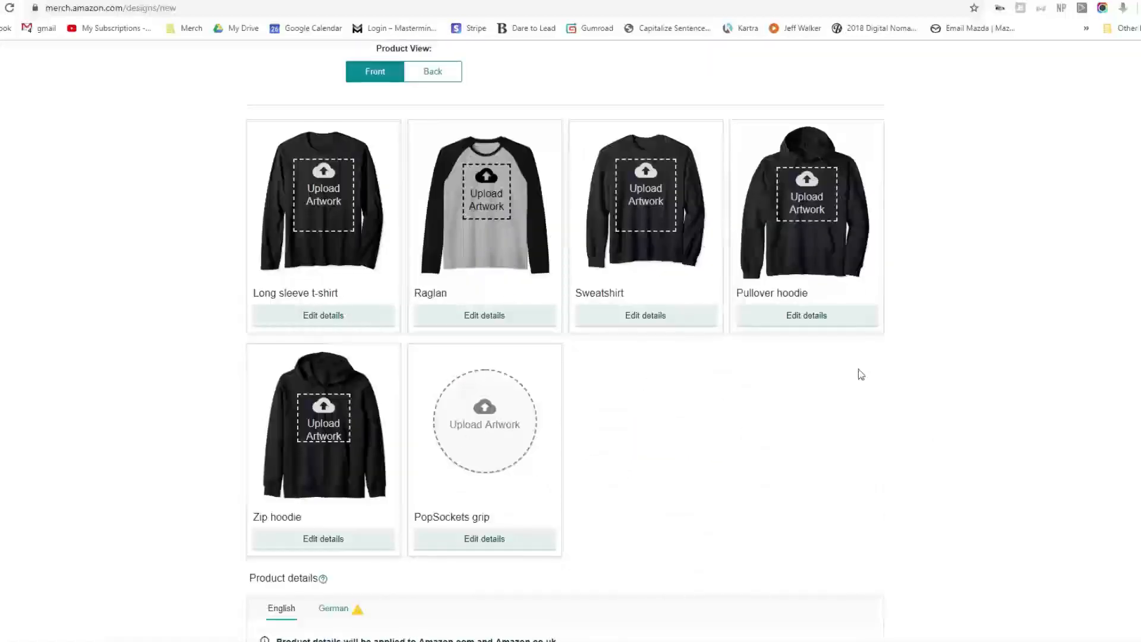
{"action": "scroll", "coordinate": [861, 373], "scroll_direction": "down", "scroll_amount": 5}
{"action": "scroll", "coordinate": [848, 376], "scroll_direction": "up", "scroll_amount": 9}
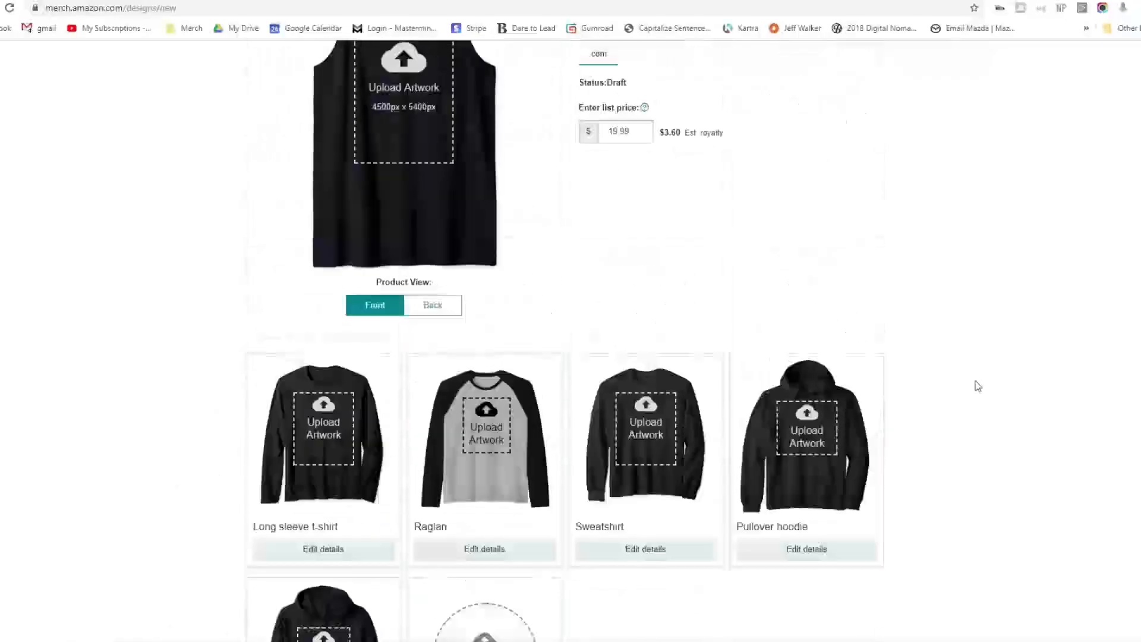
{"action": "scroll", "coordinate": [978, 386], "scroll_direction": "up", "scroll_amount": 8}
{"action": "scroll", "coordinate": [810, 461], "scroll_direction": "down", "scroll_amount": 12}
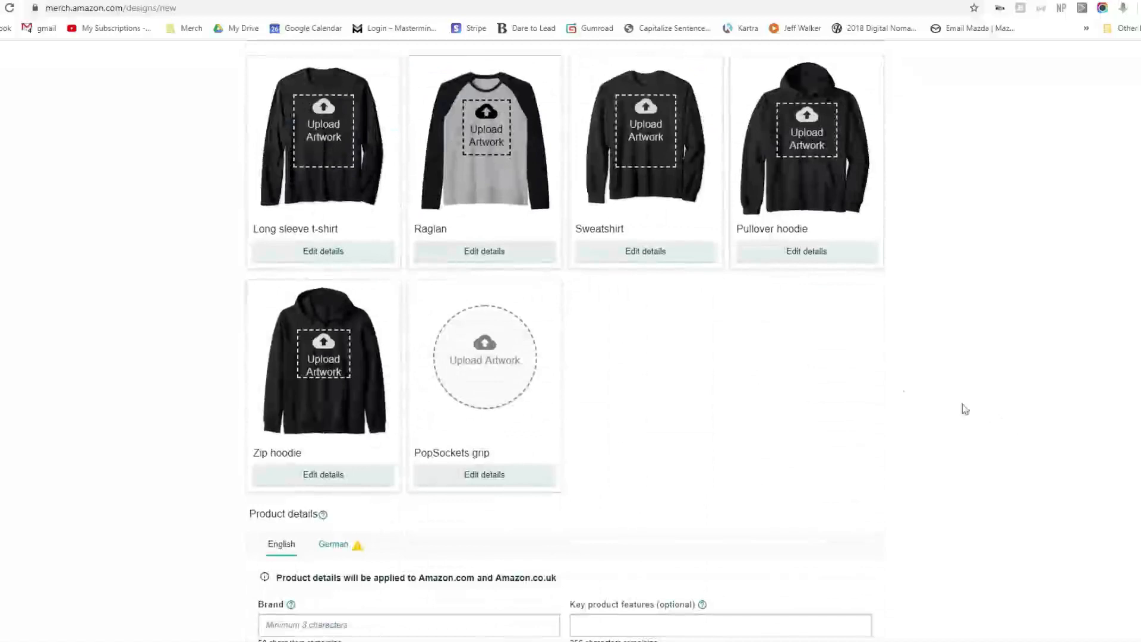
{"action": "scroll", "coordinate": [892, 390], "scroll_direction": "up", "scroll_amount": 12}
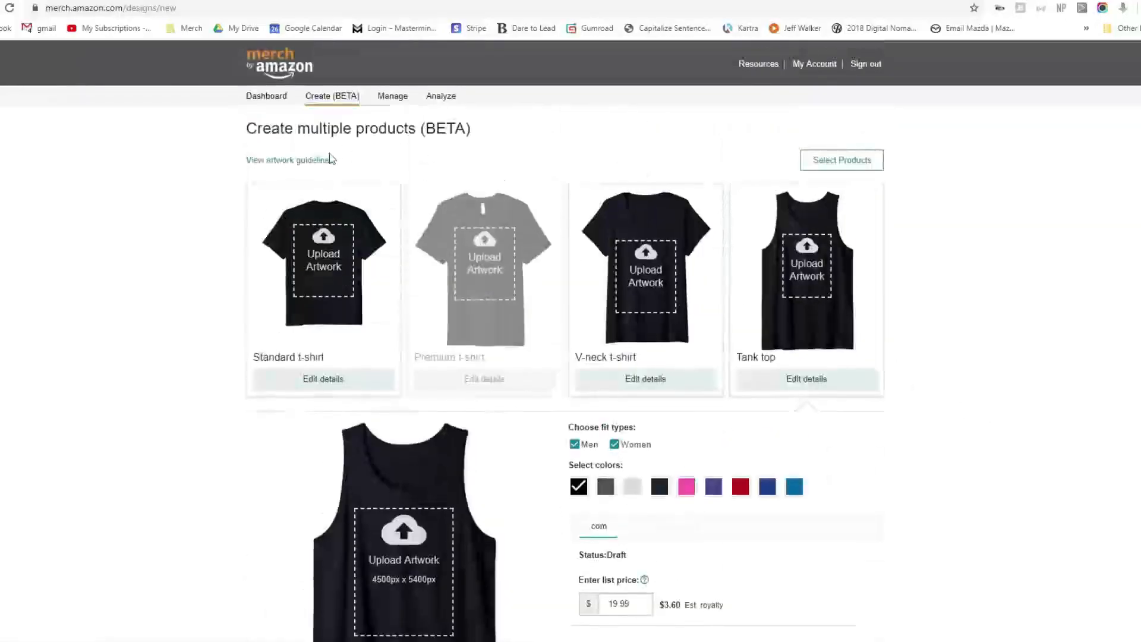
Open the artwork guidelines and review the artwork dimensions for apparel, hoodies and PopSockets, highlighting the 4500px by 5400px size
{"action": "left_click", "coordinate": [305, 162]}
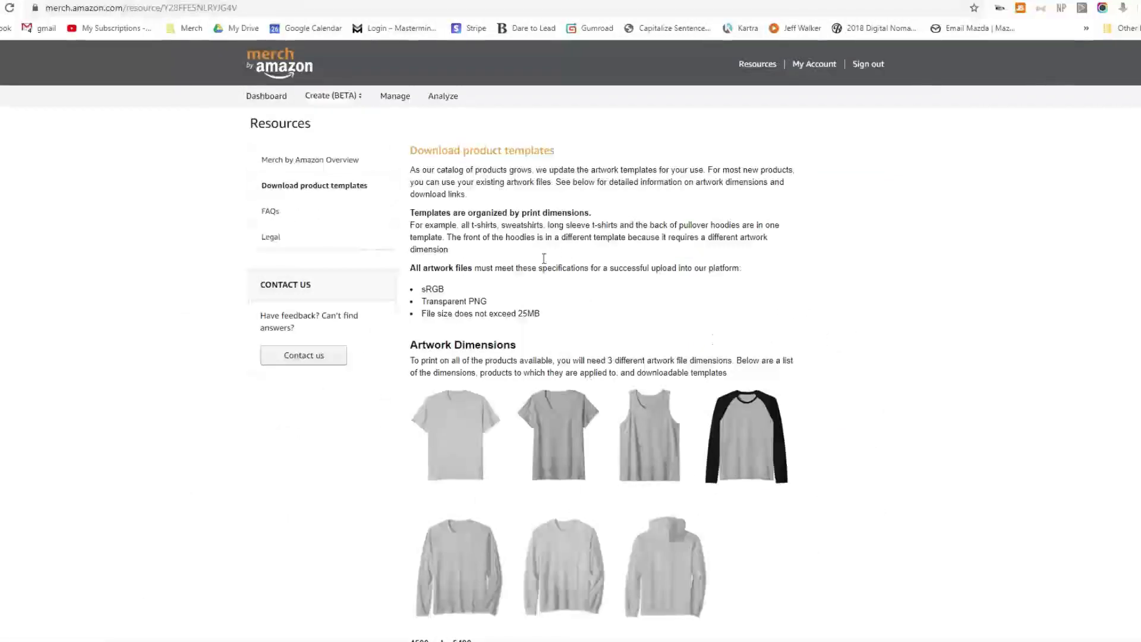
{"action": "scroll", "coordinate": [597, 410], "scroll_direction": "down", "scroll_amount": 1}
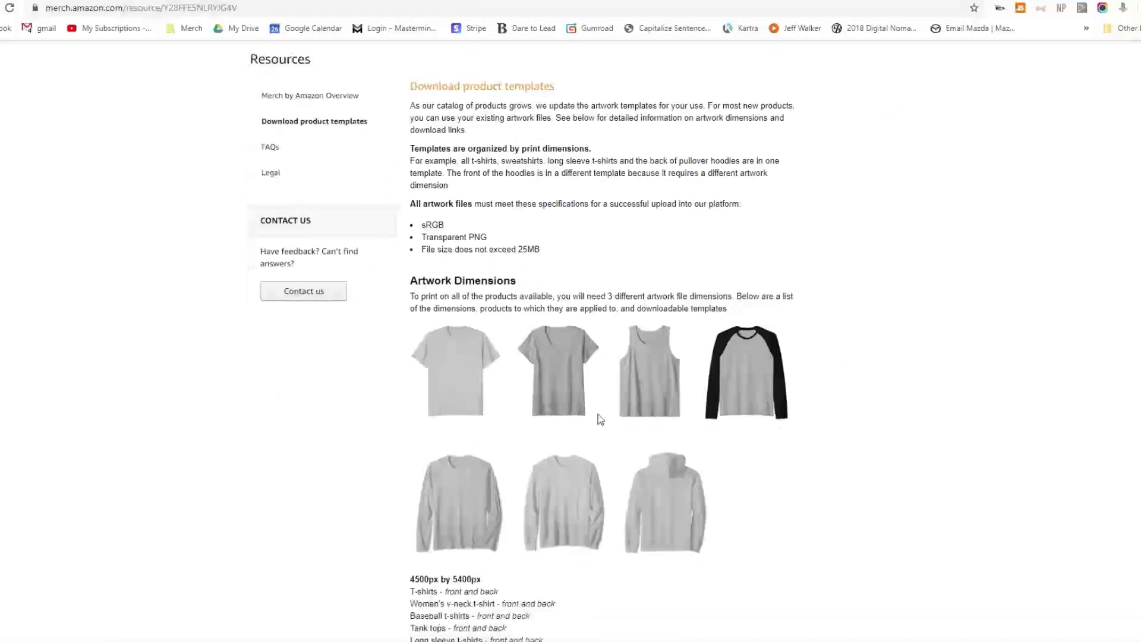
{"action": "scroll", "coordinate": [599, 410], "scroll_direction": "down", "scroll_amount": 2}
{"action": "left_click_drag", "start_coordinate": [482, 450], "coordinate": [347, 460]}
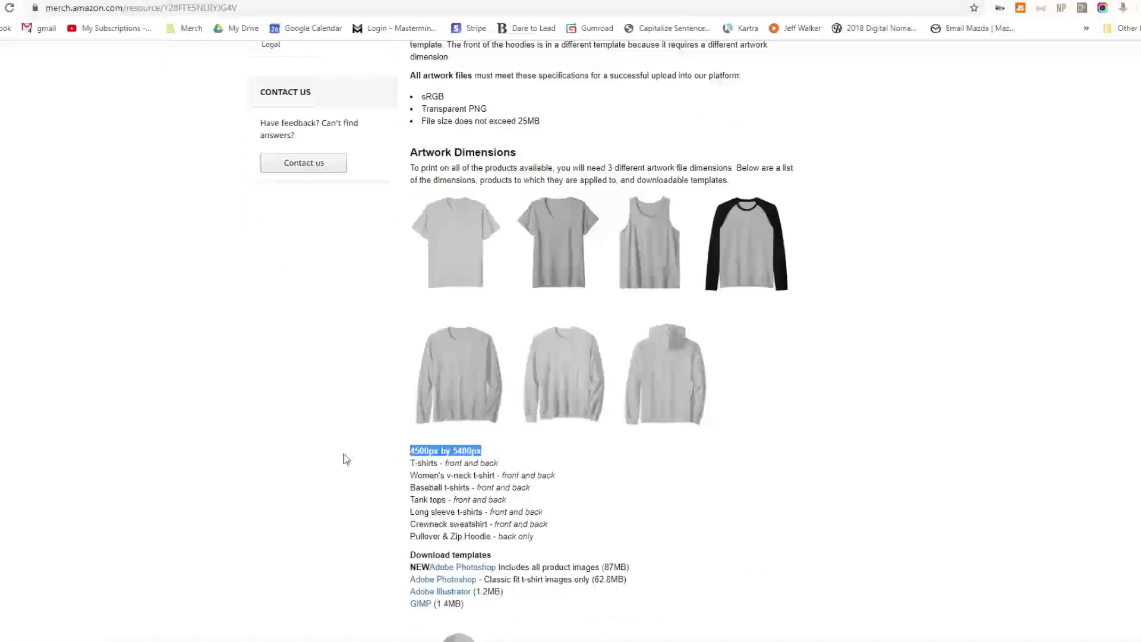
{"action": "scroll", "coordinate": [347, 457], "scroll_direction": "down", "scroll_amount": 8}
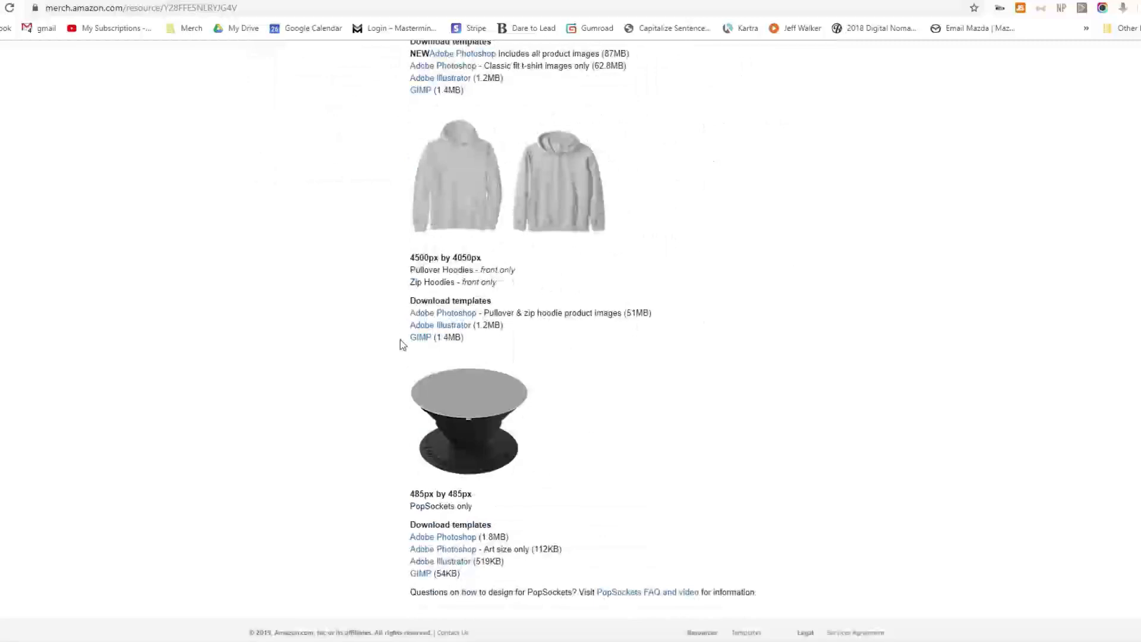
{"action": "scroll", "coordinate": [415, 261], "scroll_direction": "up", "scroll_amount": 6}
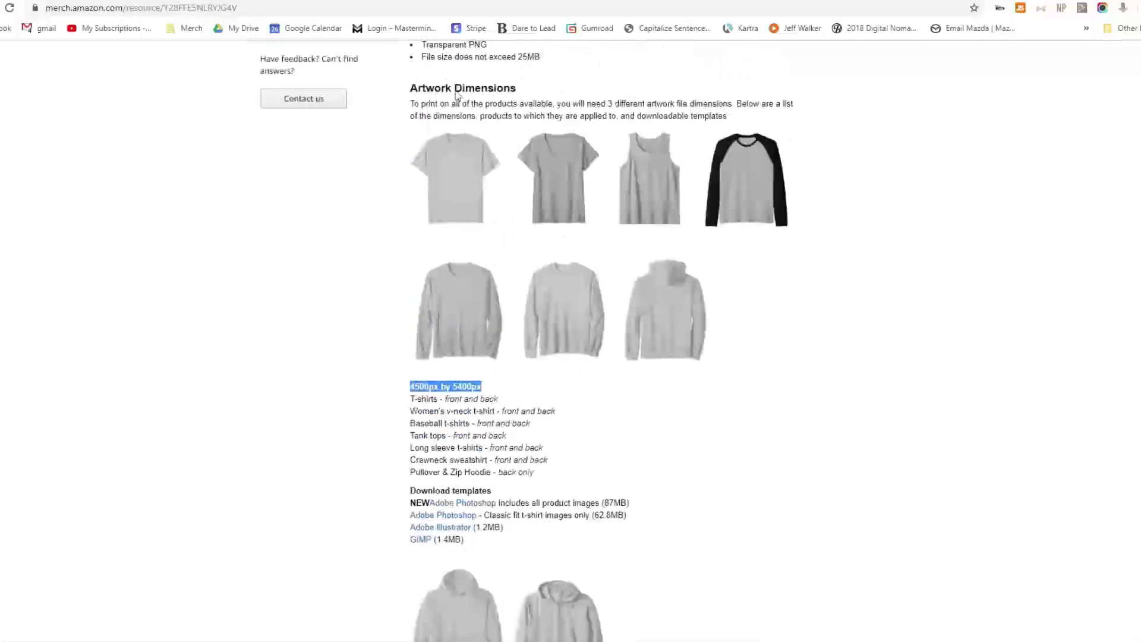
{"action": "scroll", "coordinate": [559, 344], "scroll_direction": "down", "scroll_amount": 4}
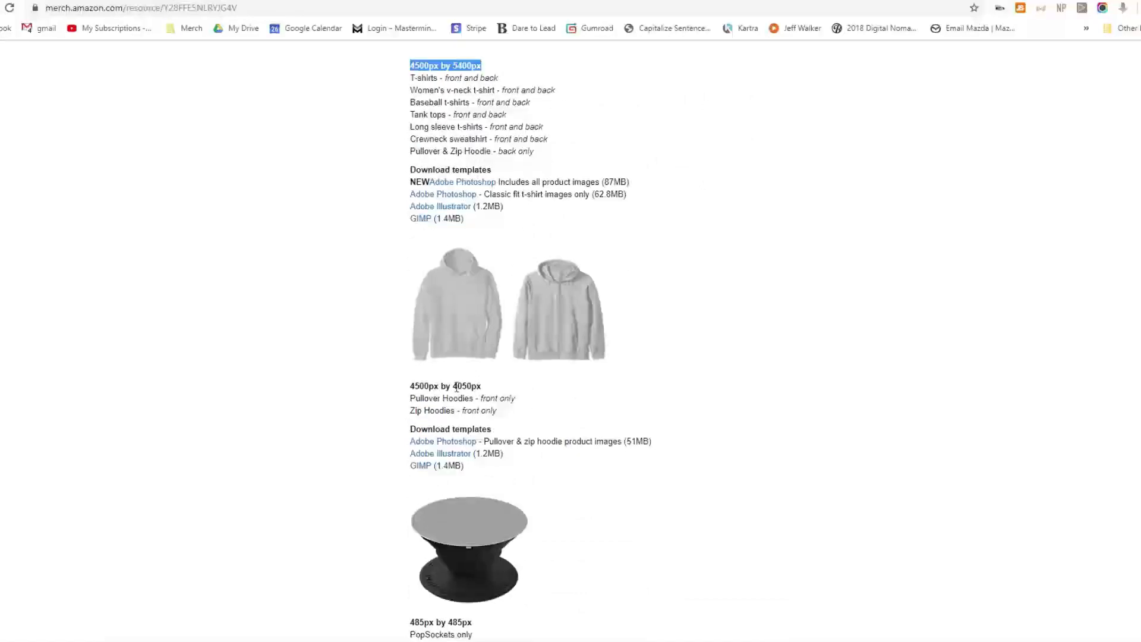
{"action": "scroll", "coordinate": [533, 429], "scroll_direction": "down", "scroll_amount": 3}
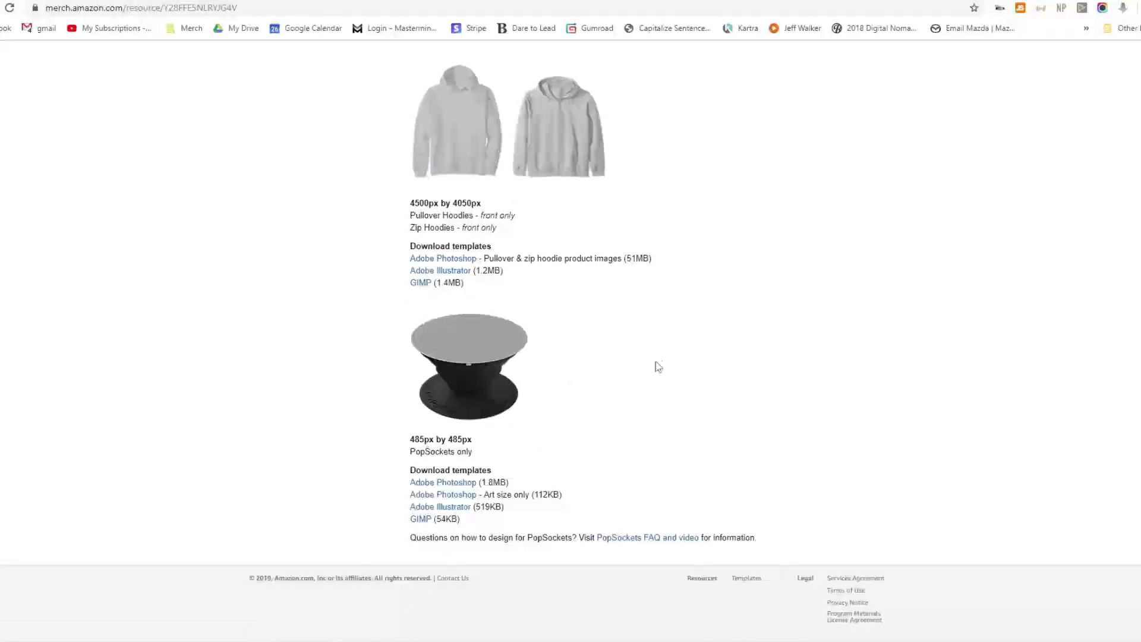
Review the artwork file specifications and the downloadable Photoshop, Illustrator and GIMP templates for each print dimension
{"action": "scroll", "coordinate": [681, 381], "scroll_direction": "up", "scroll_amount": 12}
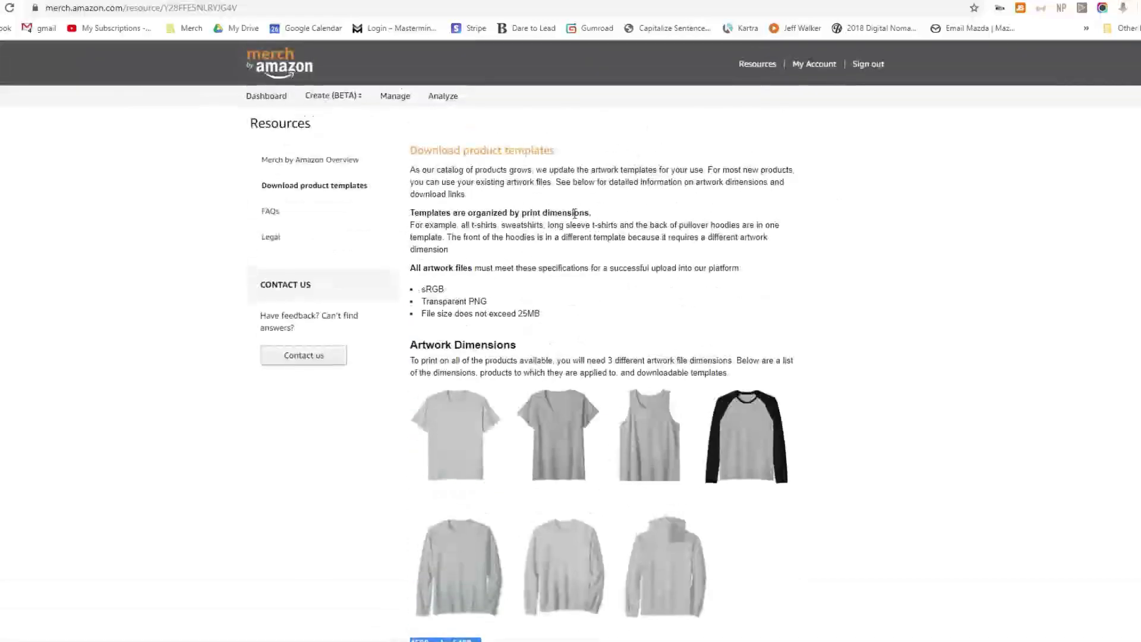
{"action": "scroll", "coordinate": [515, 212], "scroll_direction": "down", "scroll_amount": 3}
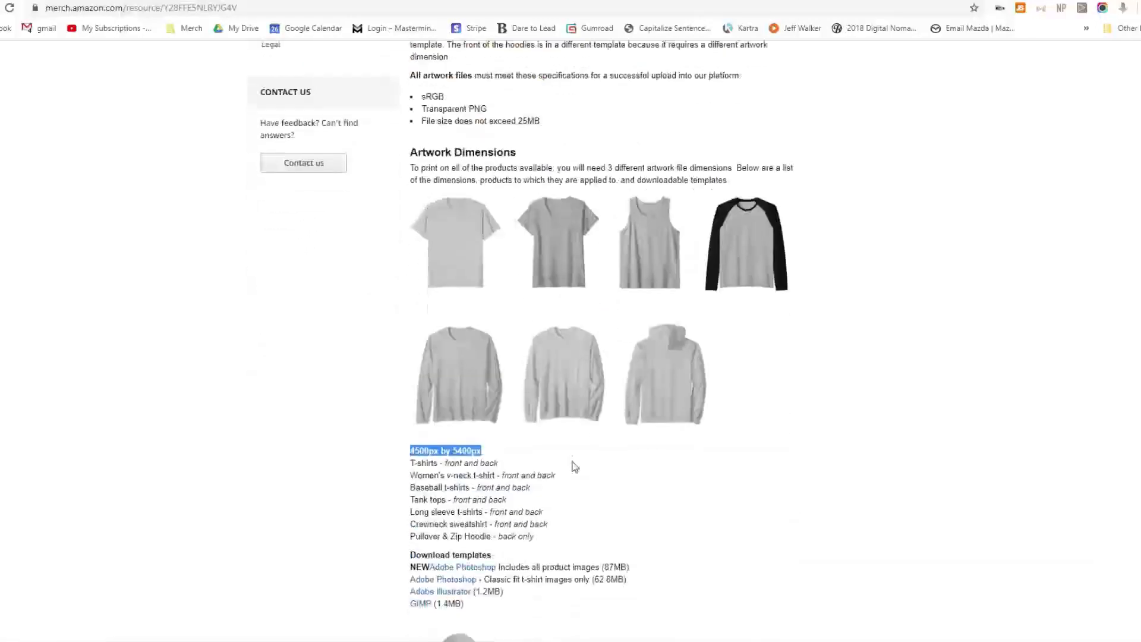
{"action": "scroll", "coordinate": [574, 465], "scroll_direction": "down", "scroll_amount": 2}
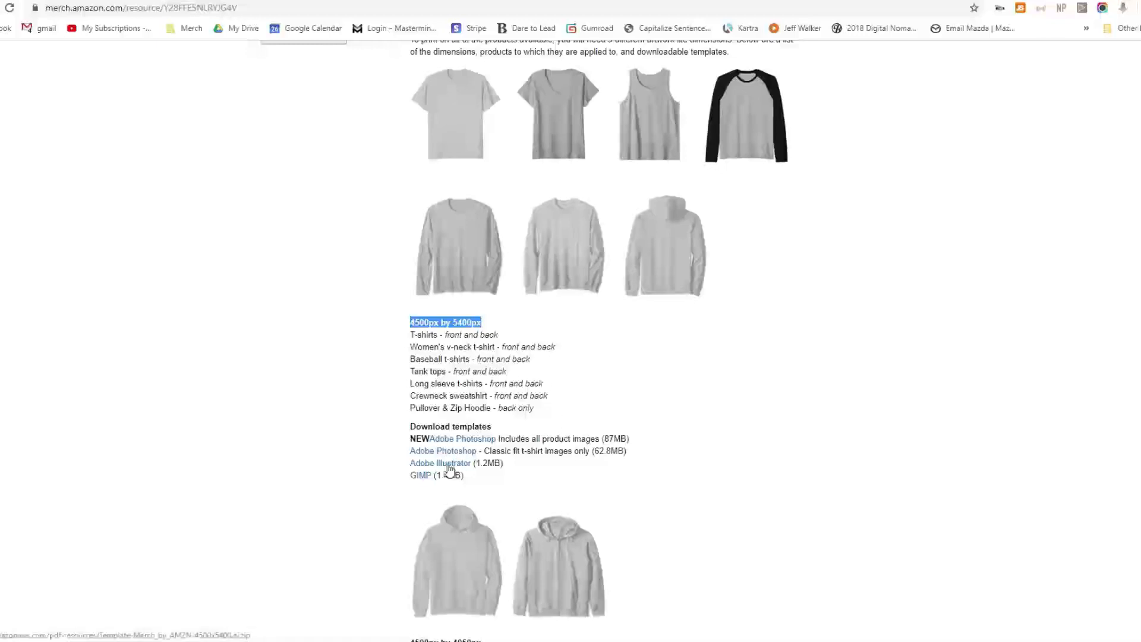
{"action": "scroll", "coordinate": [580, 470], "scroll_direction": "up", "scroll_amount": 5}
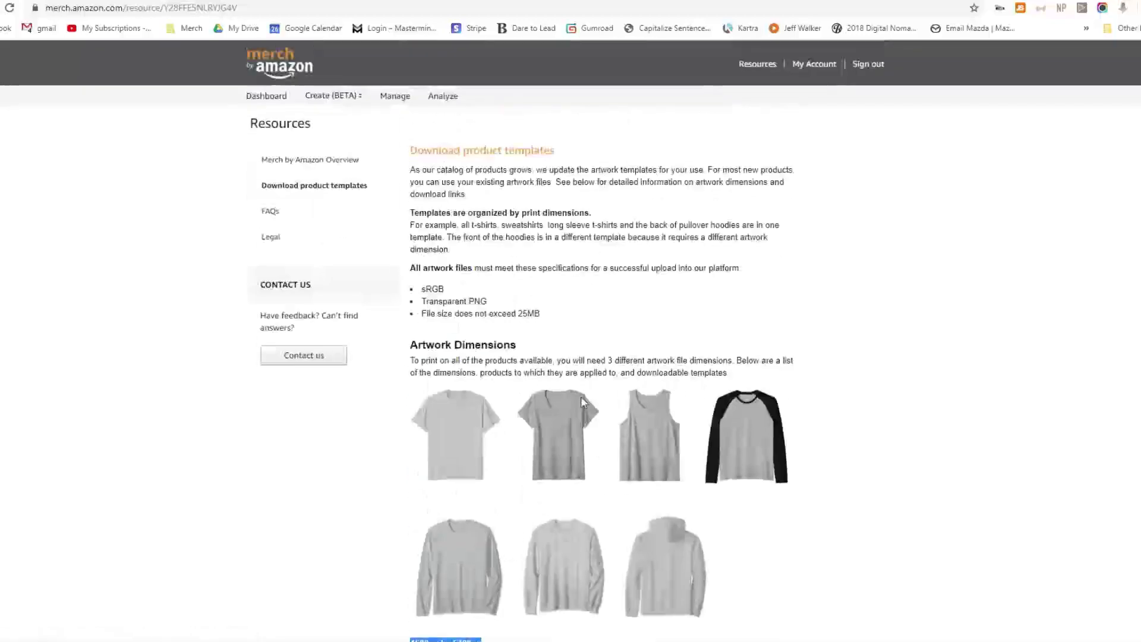
{"action": "scroll", "coordinate": [674, 358], "scroll_direction": "down", "scroll_amount": 4}
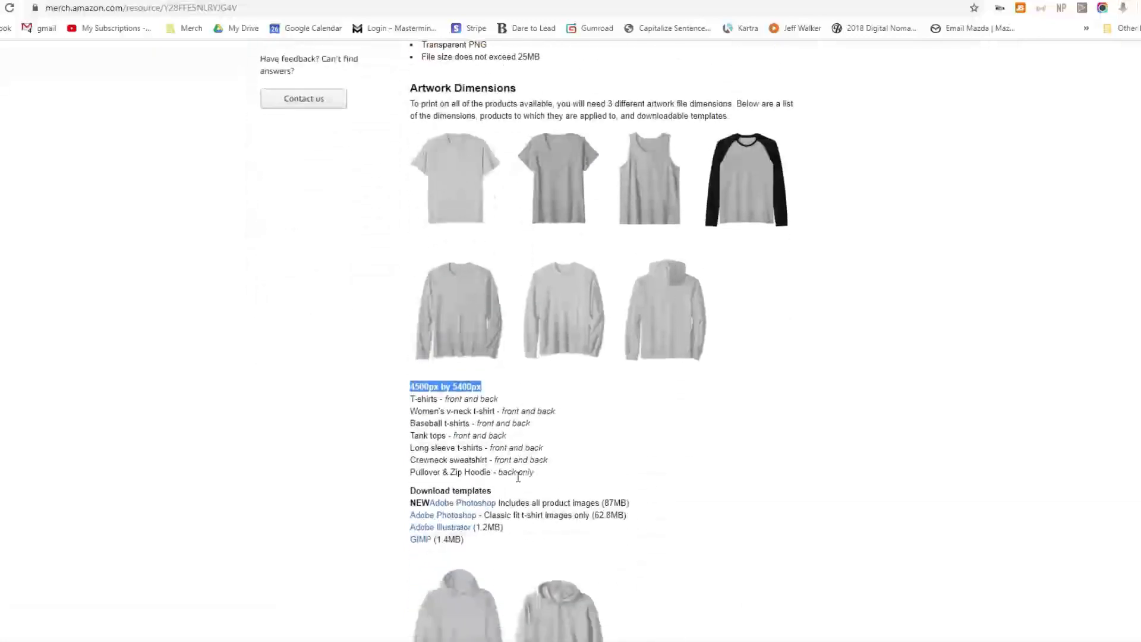
{"action": "scroll", "coordinate": [663, 492], "scroll_direction": "down", "scroll_amount": 1}
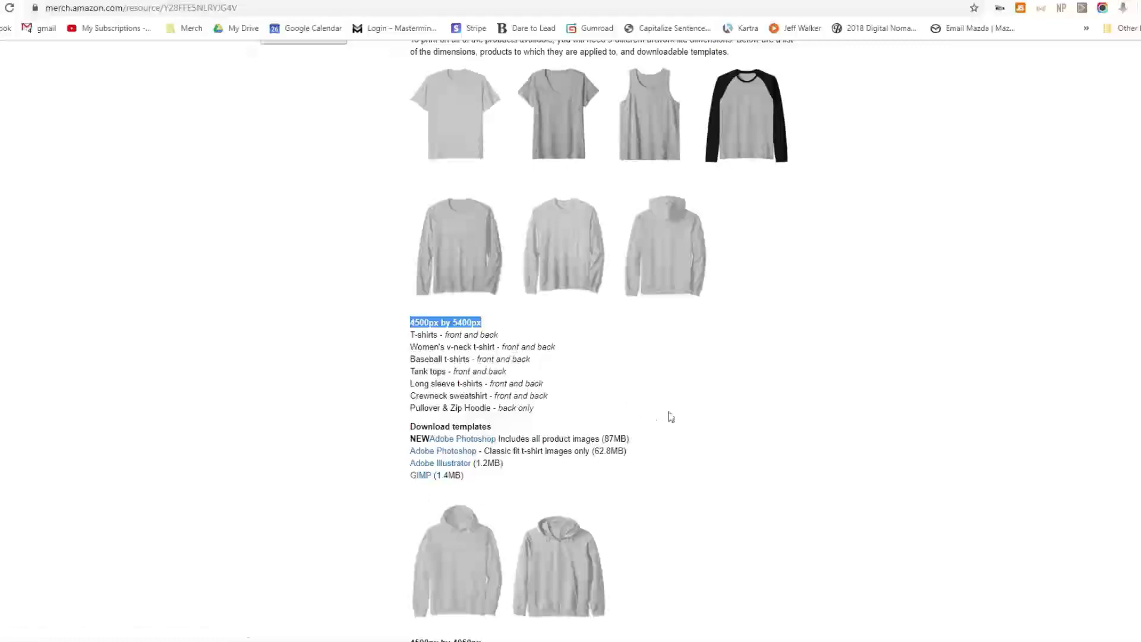
{"action": "scroll", "coordinate": [611, 441], "scroll_direction": "down", "scroll_amount": 6}
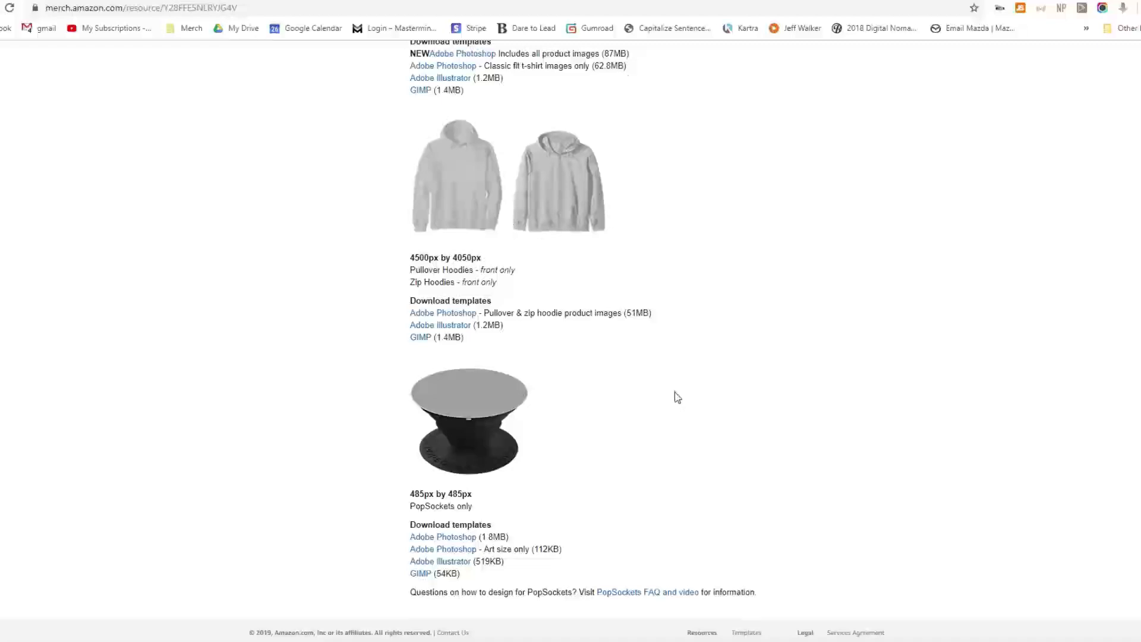
Leave the product templates page and go back to the Create multiple products page
{"action": "scroll", "coordinate": [678, 397], "scroll_direction": "up", "scroll_amount": 13}
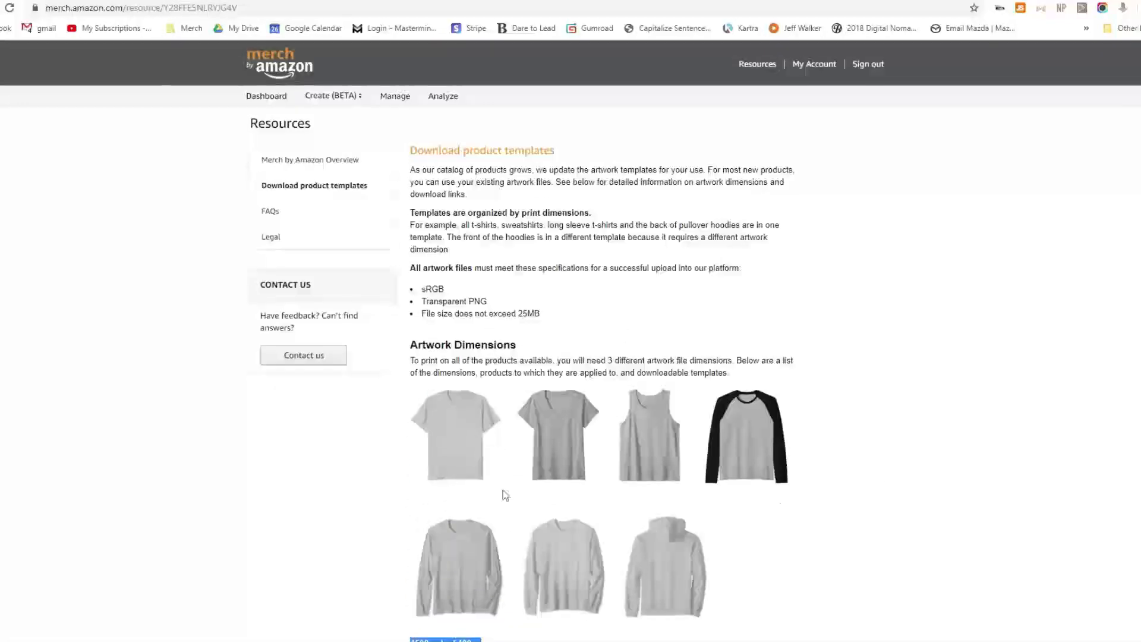
{"action": "left_click", "coordinate": [356, 96]}
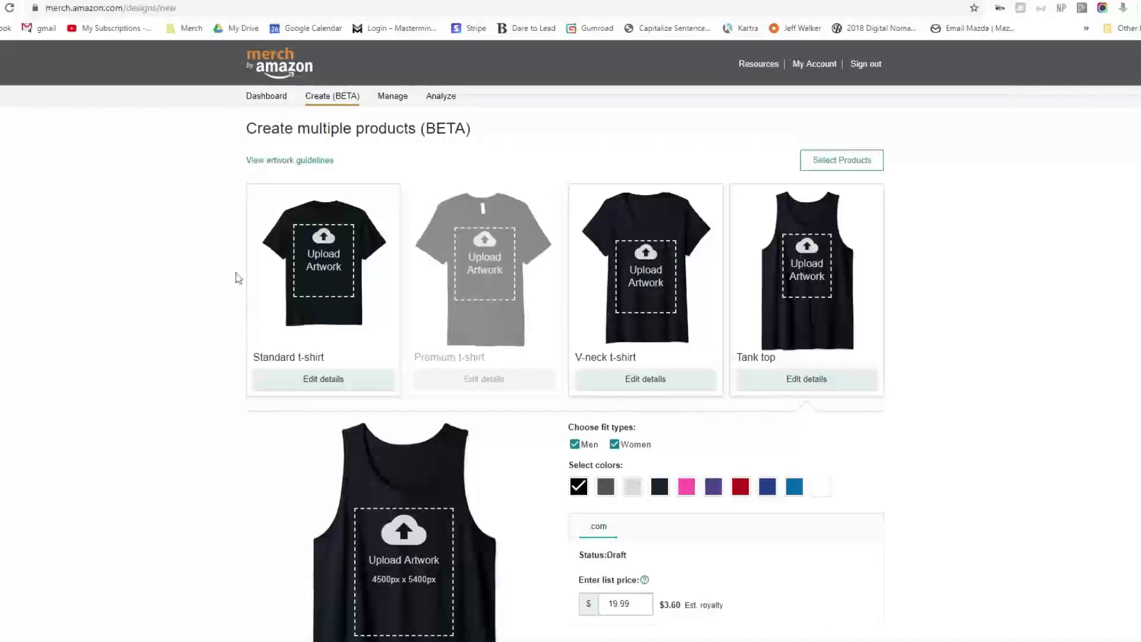
Open the product selection and deselect the .de marketplace for Standard t-shirt, Long sleeve t-shirt, Sweatshirt and Pullover hoodie
{"action": "left_click", "coordinate": [840, 163]}
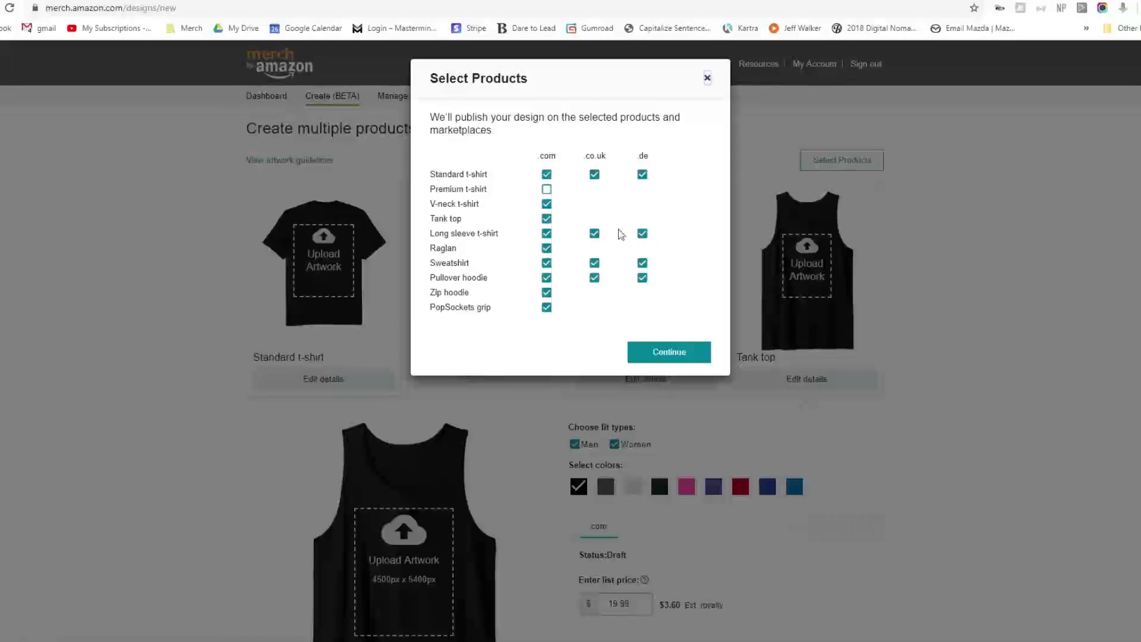
{"action": "left_click", "coordinate": [643, 175]}
{"action": "left_click", "coordinate": [643, 234]}
{"action": "left_click", "coordinate": [643, 263]}
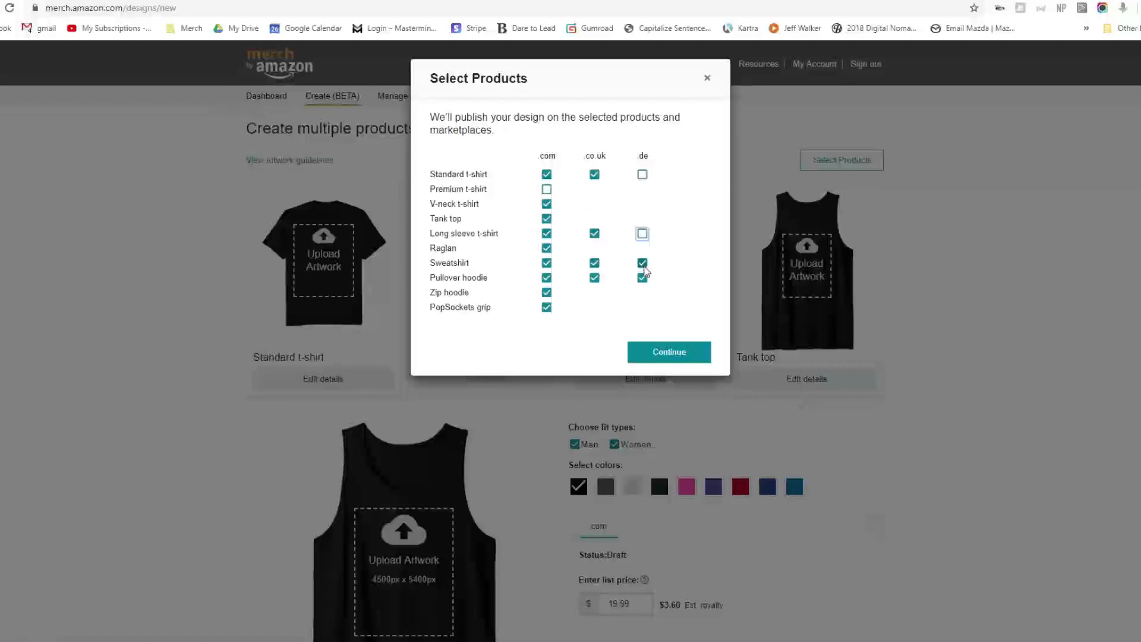
{"action": "left_click", "coordinate": [642, 277]}
Deselect PopSockets grip, Zip hoodie and Pullover hoodie for .com, plus Pullover hoodie for .co.uk
{"action": "left_click", "coordinate": [547, 307]}
{"action": "left_click", "coordinate": [547, 292]}
{"action": "left_click", "coordinate": [547, 278]}
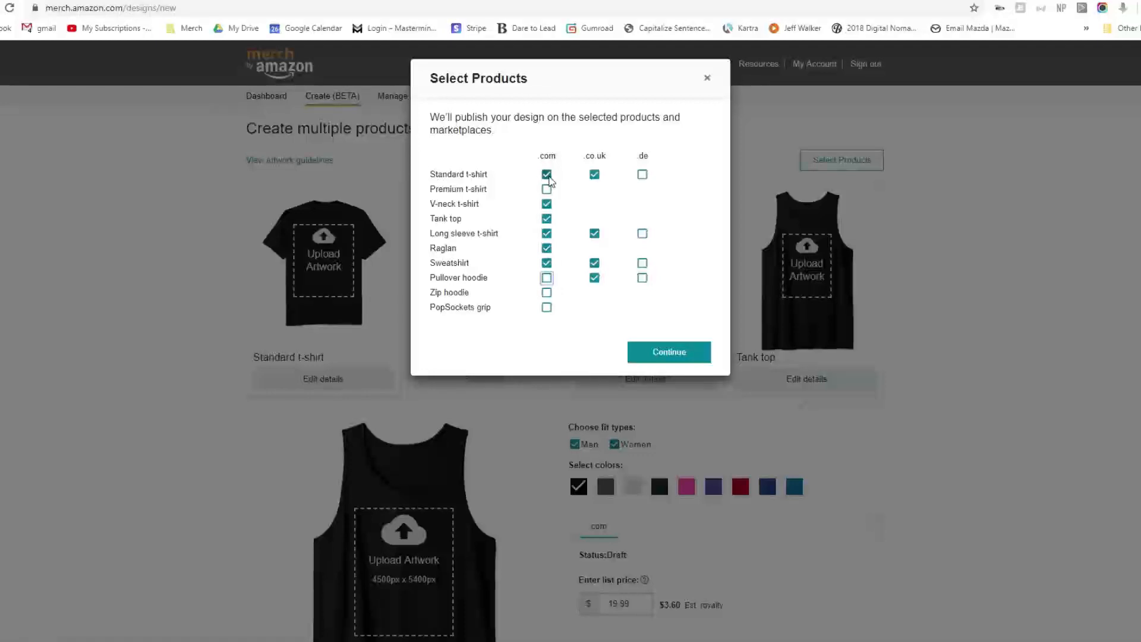
{"action": "left_click", "coordinate": [594, 278]}
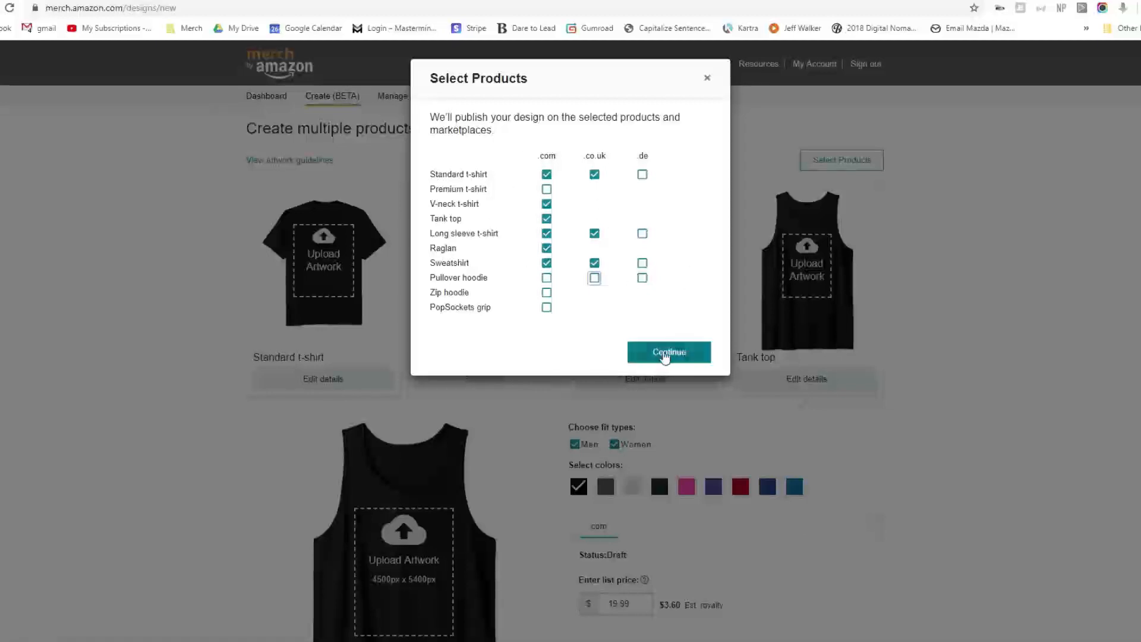
Reselect Pullover hoodie for .com and .co.uk and Zip hoodie and PopSockets grip for .com, and confirm the product selection
{"action": "left_click", "coordinate": [546, 277]}
{"action": "left_click", "coordinate": [546, 293]}
{"action": "left_click", "coordinate": [546, 308]}
{"action": "left_click", "coordinate": [594, 277]}
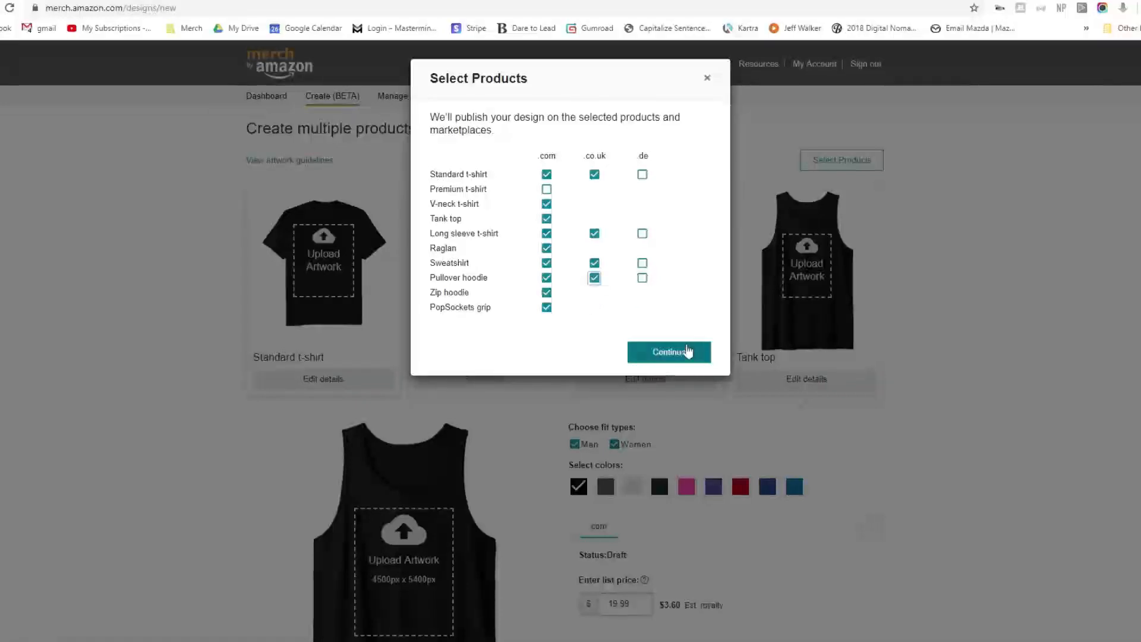
{"action": "left_click", "coordinate": [661, 353]}
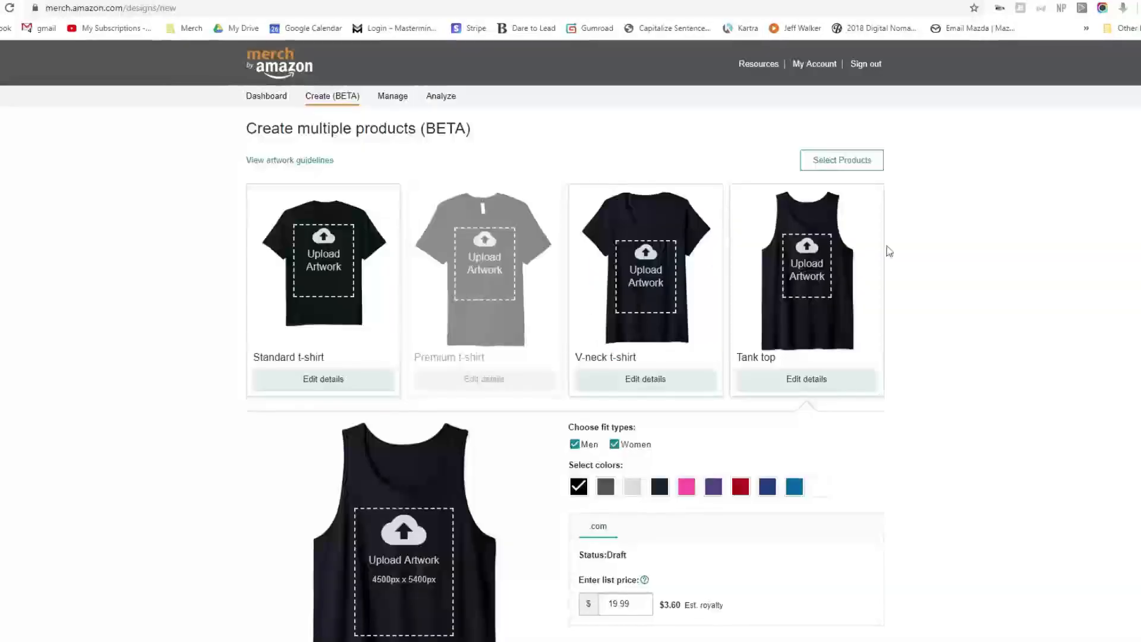
Collapse the Tank top details and look over the product cards and the Standard t-shirt's details
{"action": "left_click", "coordinate": [803, 379]}
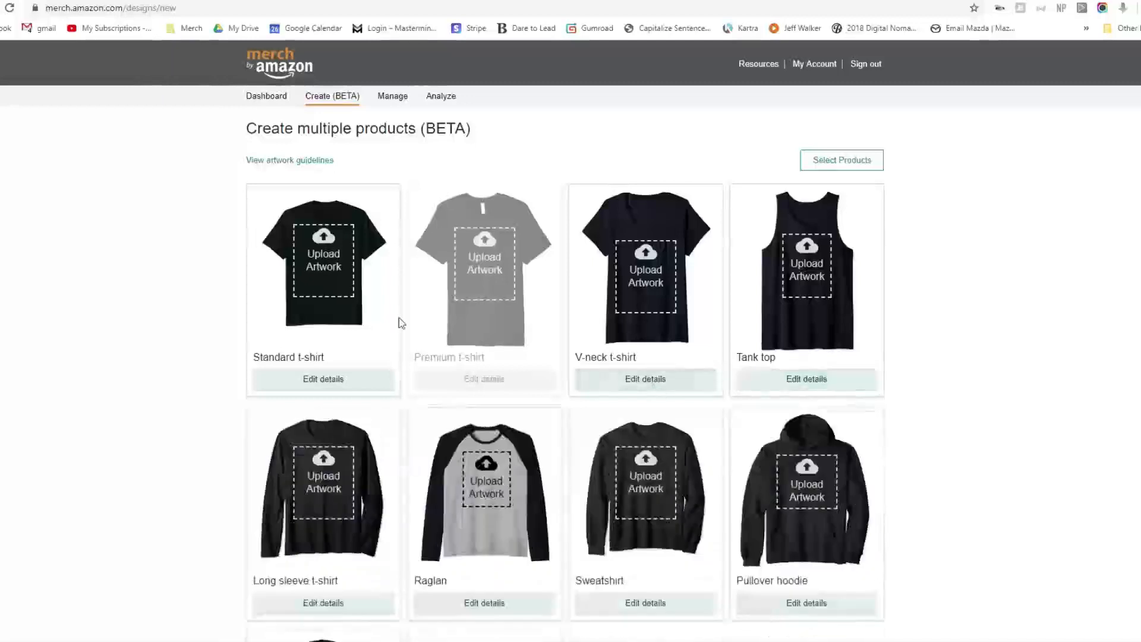
{"action": "scroll", "coordinate": [333, 238], "scroll_direction": "down", "scroll_amount": 2}
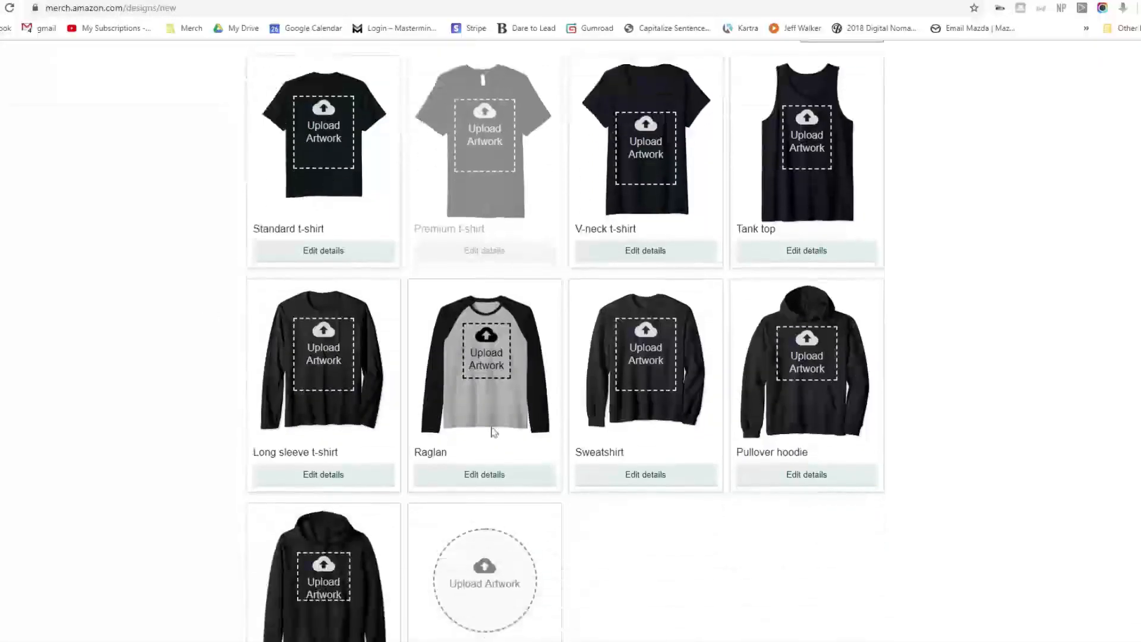
{"action": "scroll", "coordinate": [504, 572], "scroll_direction": "down", "scroll_amount": 2}
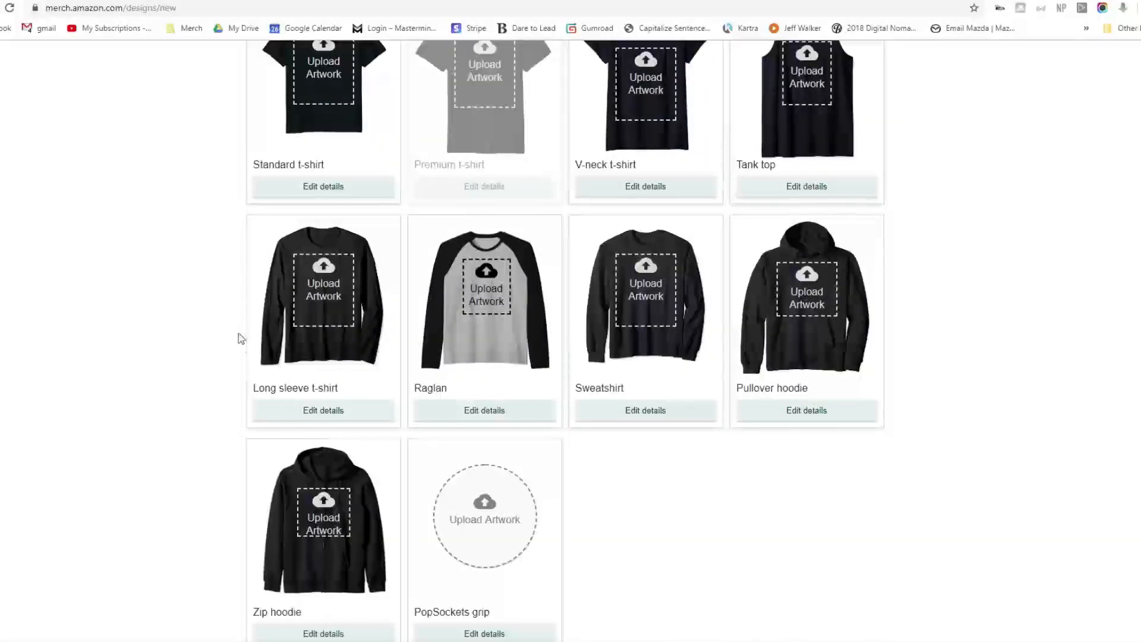
{"action": "scroll", "coordinate": [248, 321], "scroll_direction": "up", "scroll_amount": 2}
{"action": "left_click", "coordinate": [299, 254]}
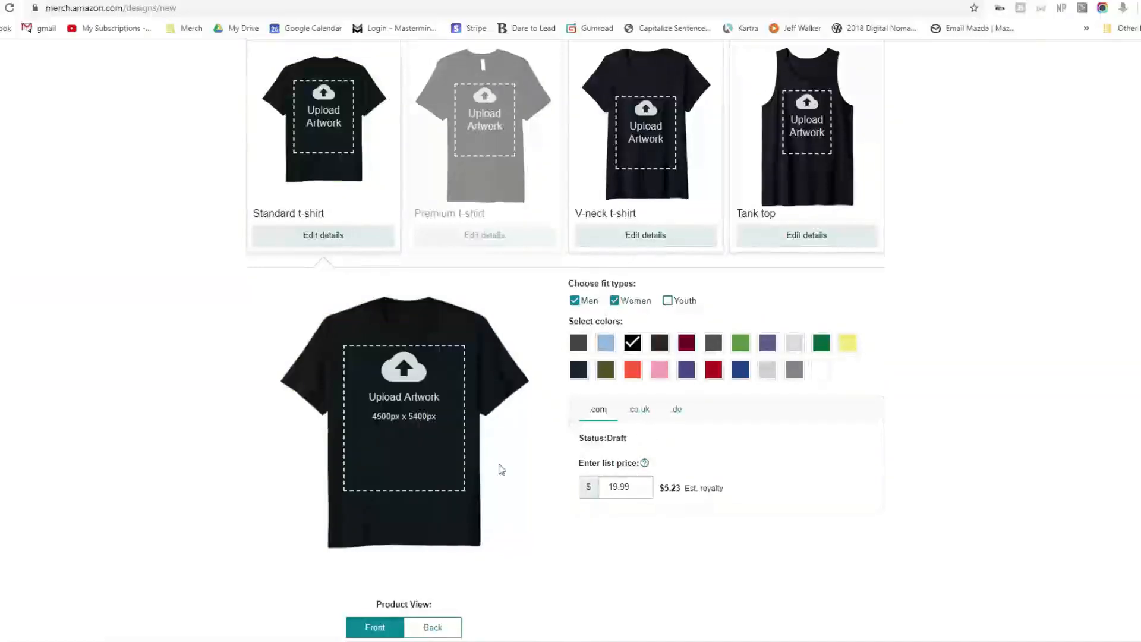
{"action": "scroll", "coordinate": [548, 415], "scroll_direction": "down", "scroll_amount": 5}
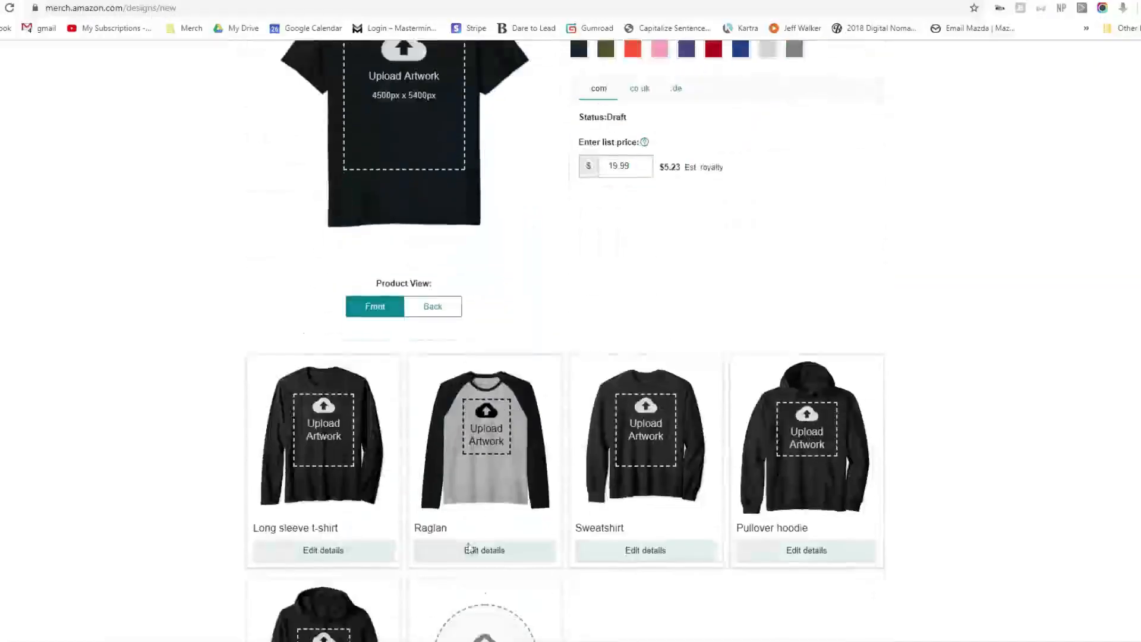
{"action": "scroll", "coordinate": [1032, 385], "scroll_direction": "up", "scroll_amount": 6}
{"action": "left_click", "coordinate": [356, 307]}
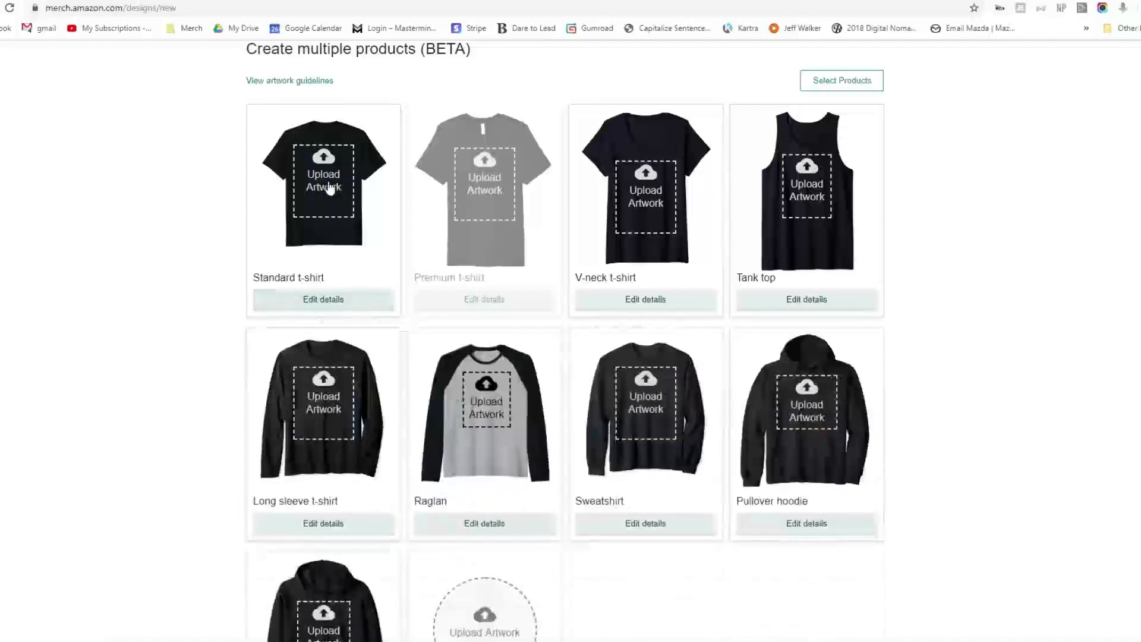
Upload My Post.png from the Downloads folder as the artwork on the Standard t-shirt
{"action": "left_click", "coordinate": [341, 184]}
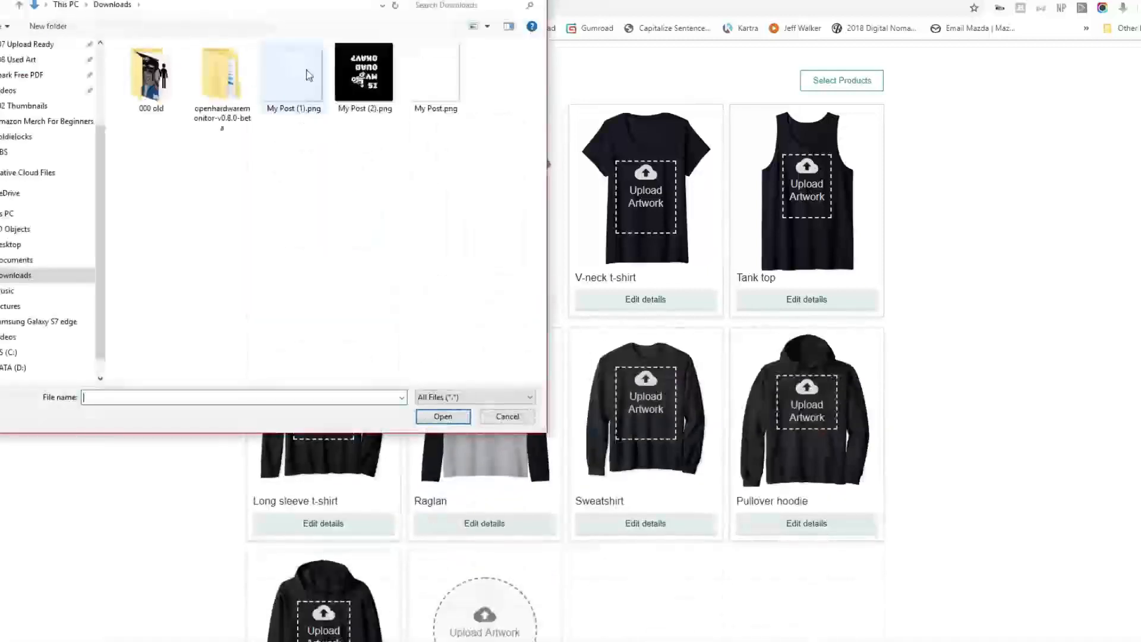
{"action": "left_click", "coordinate": [416, 86]}
{"action": "left_click", "coordinate": [447, 416]}
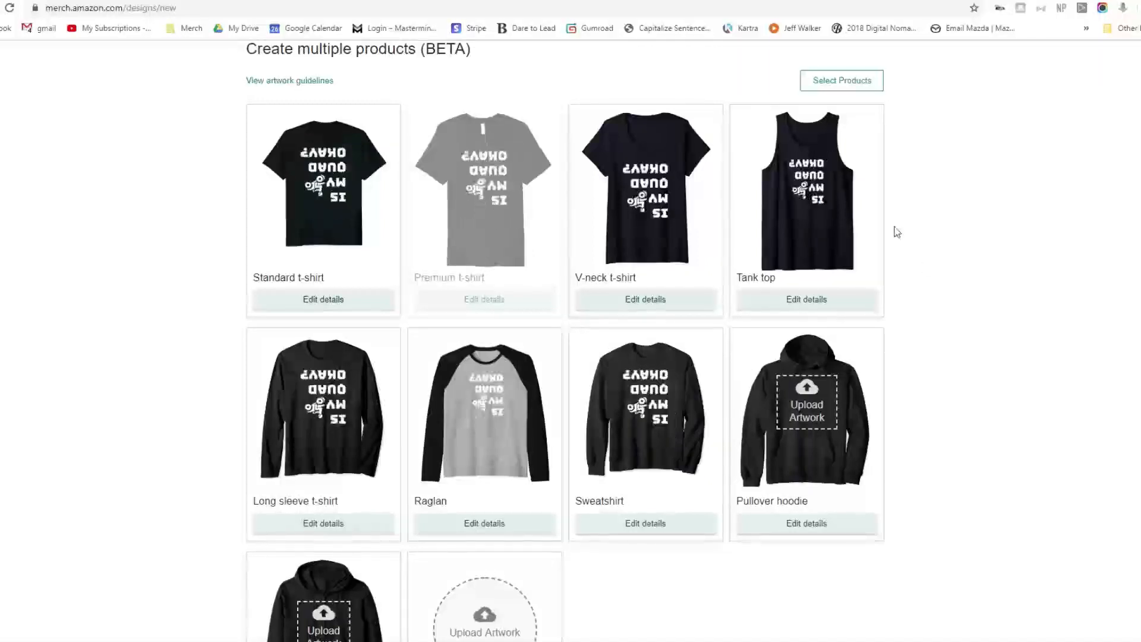
Try to upload artwork to the Pullover hoodie and My Post (2).png to the PopSockets grip
{"action": "scroll", "coordinate": [595, 412], "scroll_direction": "down", "scroll_amount": 1}
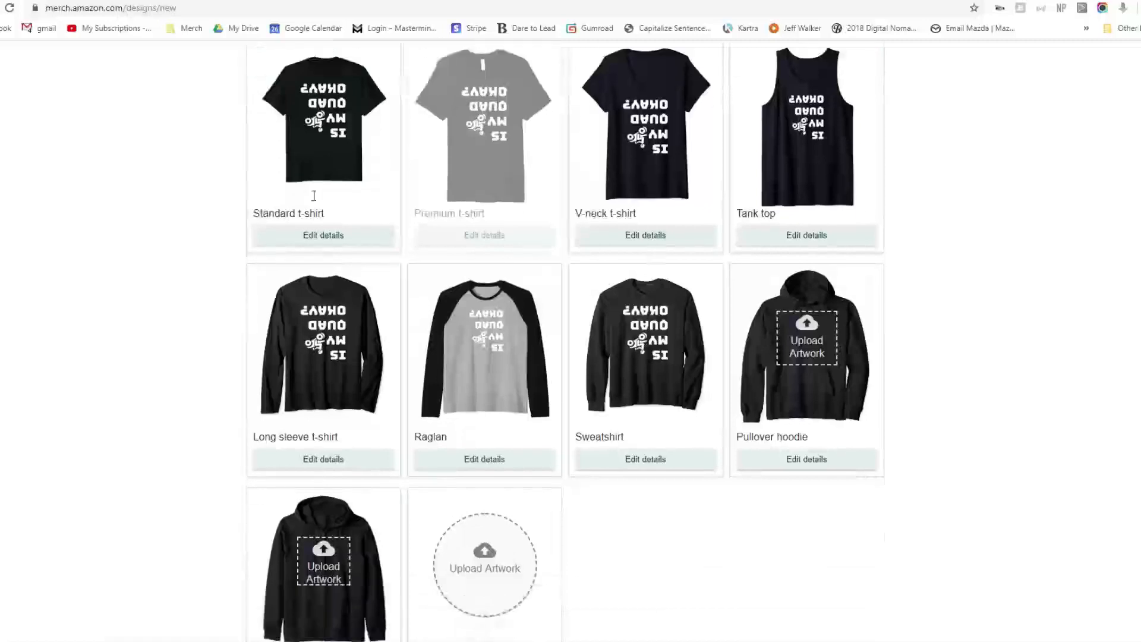
{"action": "left_click", "coordinate": [807, 372]}
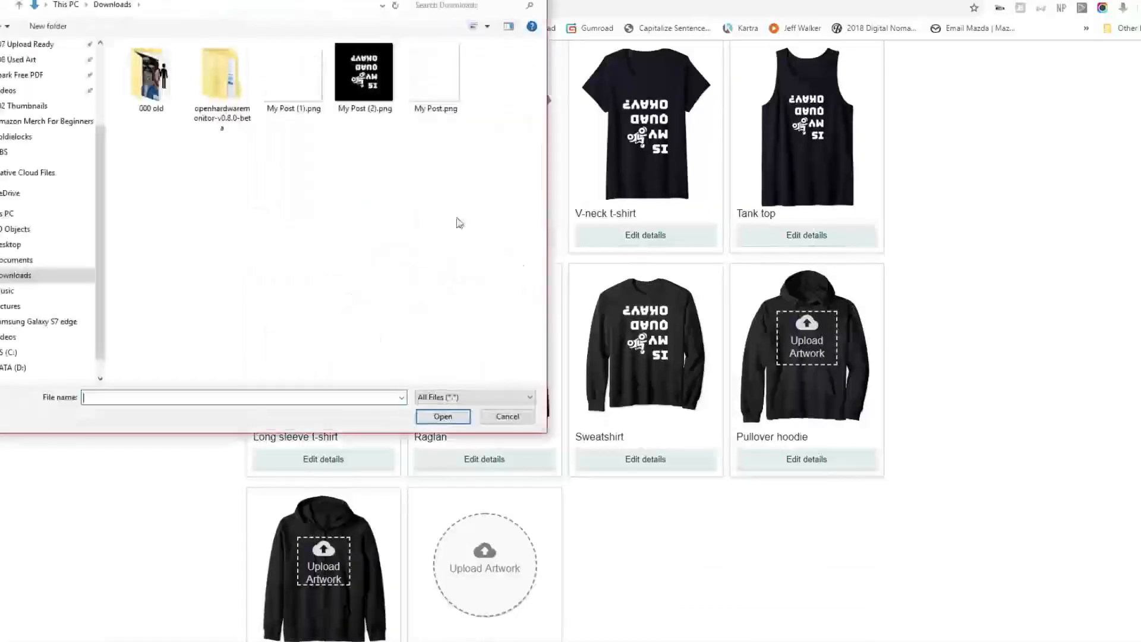
{"action": "left_click", "coordinate": [443, 416]}
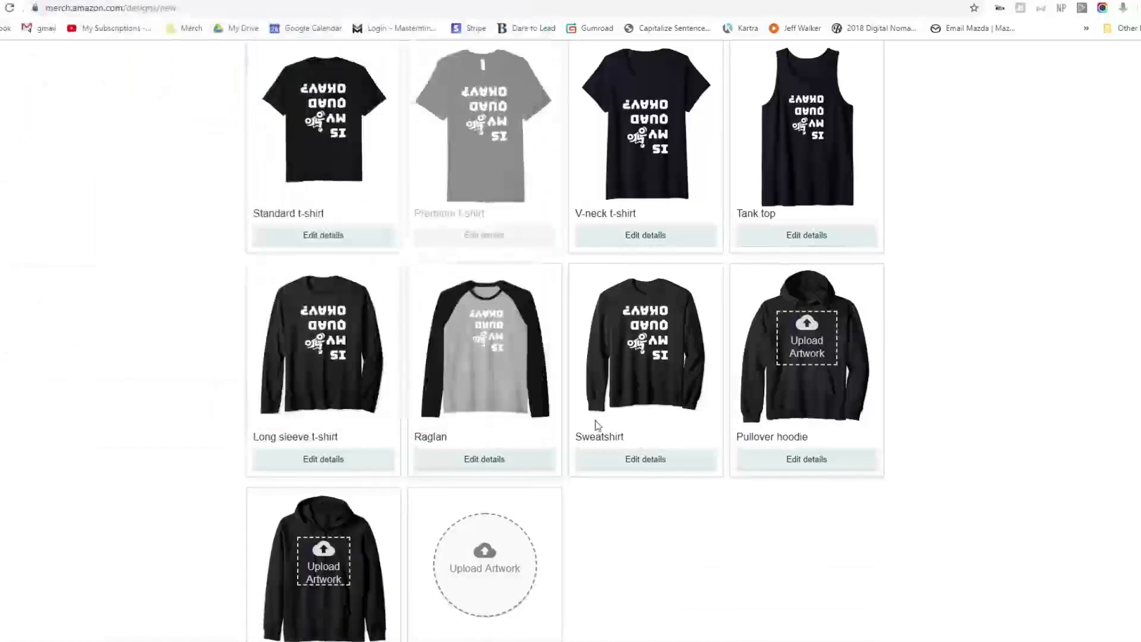
{"action": "scroll", "coordinate": [485, 440], "scroll_direction": "down", "scroll_amount": 2}
{"action": "left_click", "coordinate": [485, 440]}
{"action": "left_click", "coordinate": [365, 89]}
{"action": "left_click", "coordinate": [442, 417]}
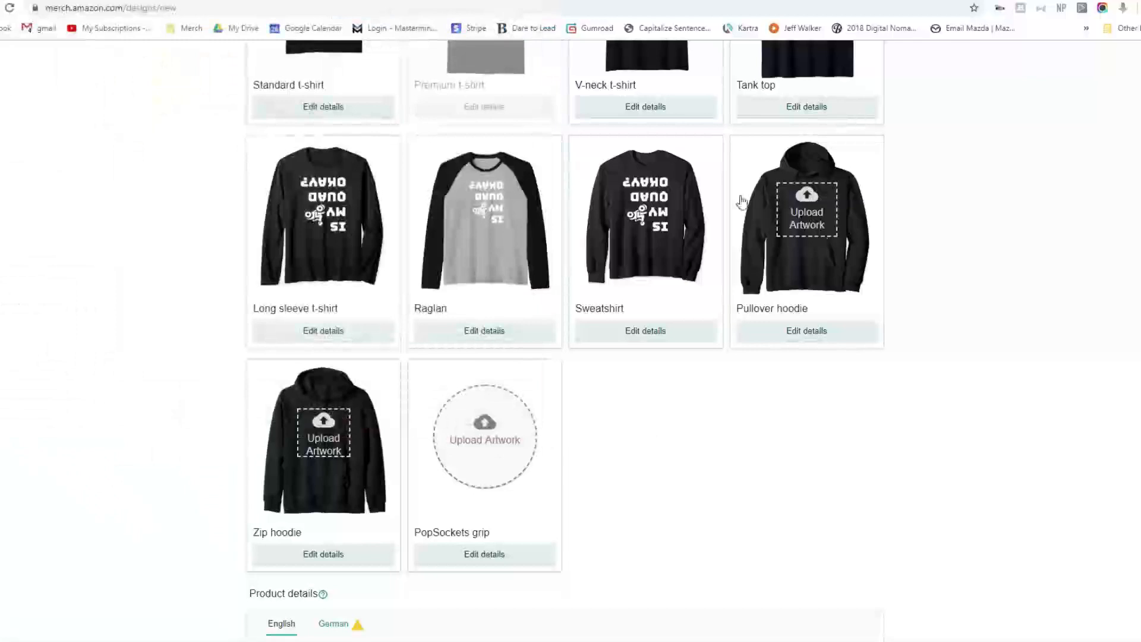
Open the Standard t-shirt's details and preview the artwork on the white shirt color
{"action": "scroll", "coordinate": [651, 284], "scroll_direction": "up", "scroll_amount": 3}
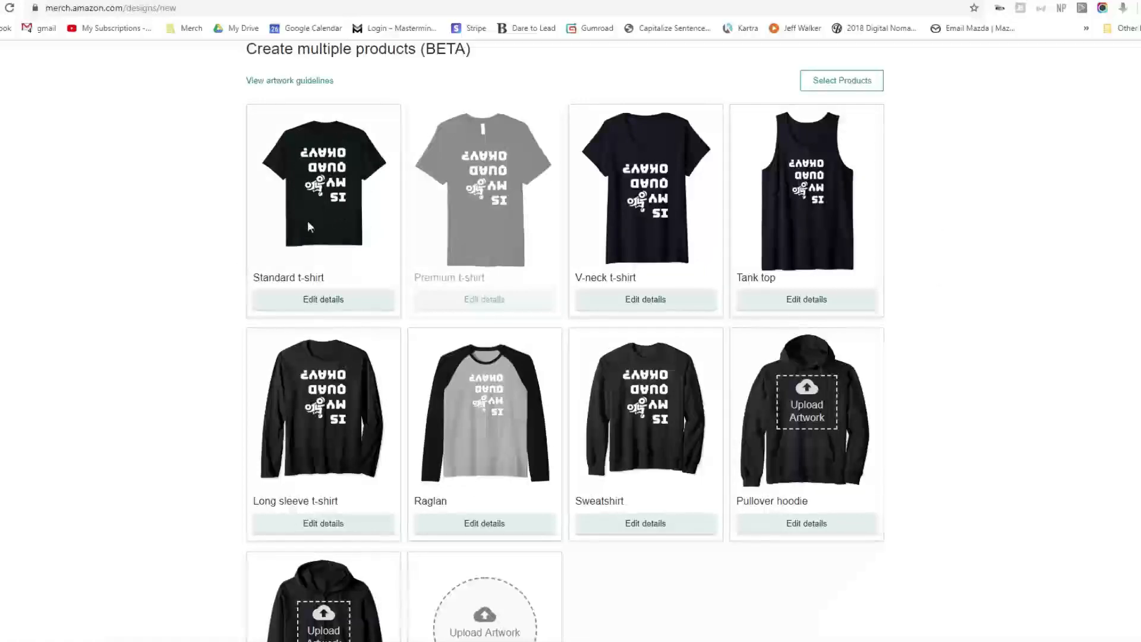
{"action": "left_click", "coordinate": [333, 303]}
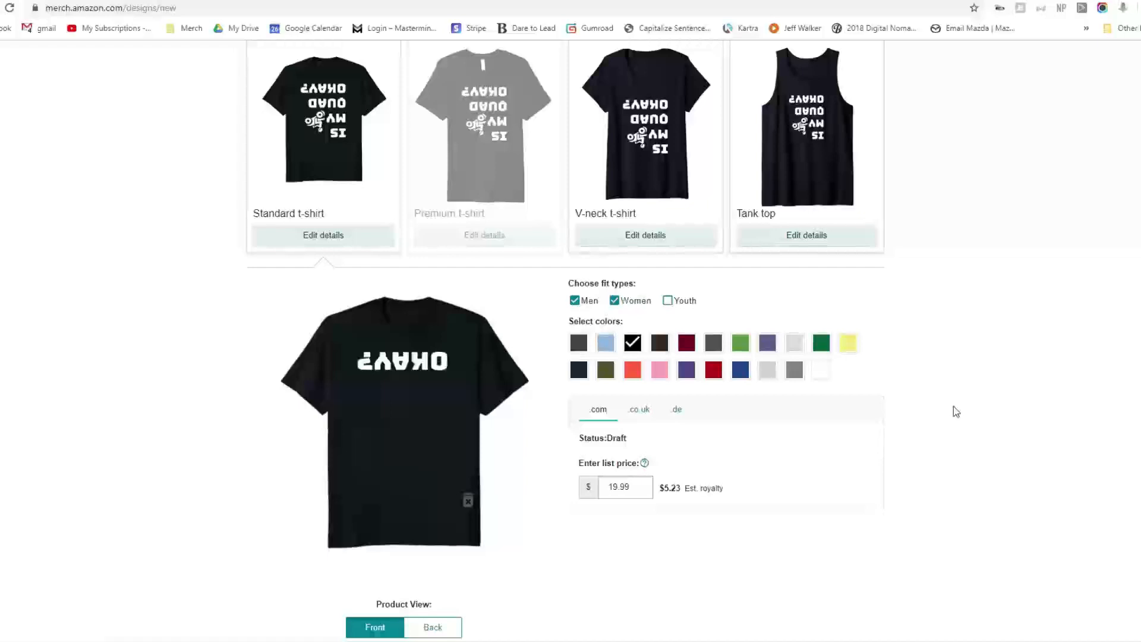
{"action": "scroll", "coordinate": [953, 405], "scroll_direction": "down", "scroll_amount": 1}
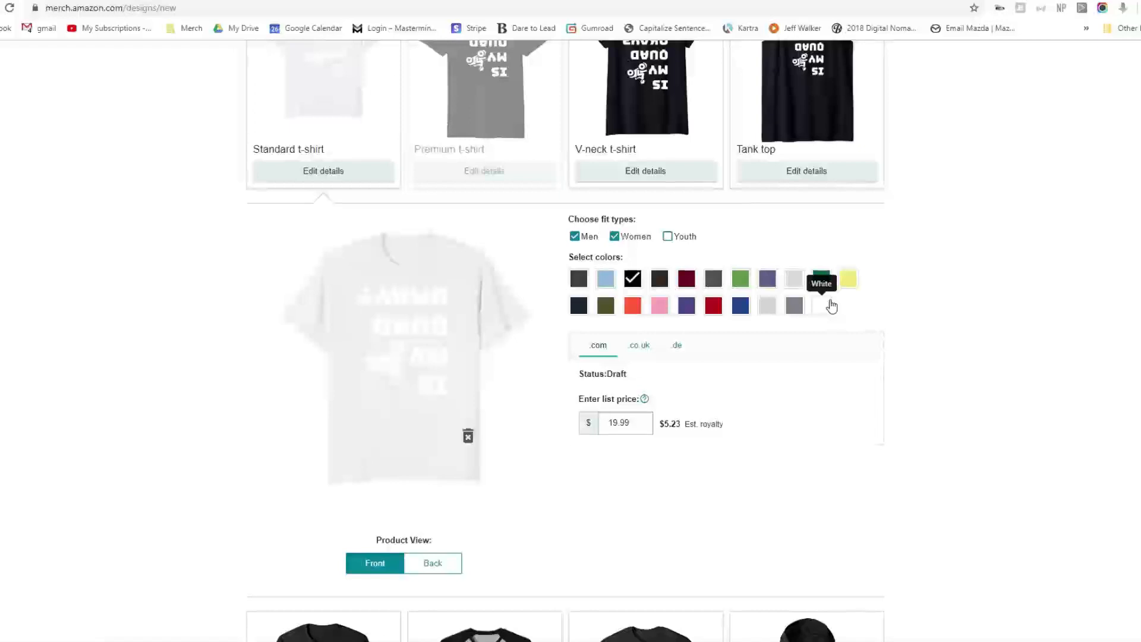
Add dark gray, light blue, brown, cranberry, medium gray, green and heather blue to the Standard t-shirt's colors, leaving light gray unselected
{"action": "left_click", "coordinate": [599, 281]}
{"action": "left_click", "coordinate": [579, 279]}
{"action": "left_click", "coordinate": [659, 278]}
{"action": "left_click", "coordinate": [686, 278]}
{"action": "left_click", "coordinate": [713, 279]}
{"action": "left_click", "coordinate": [740, 279]}
{"action": "left_click", "coordinate": [768, 279]}
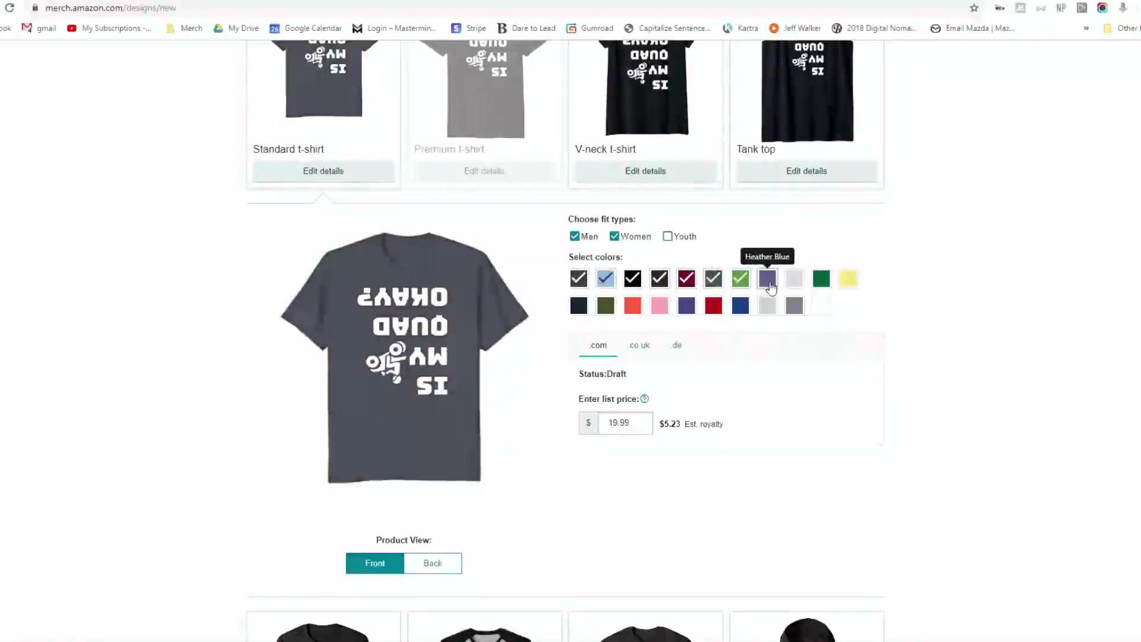
{"action": "left_click", "coordinate": [795, 279]}
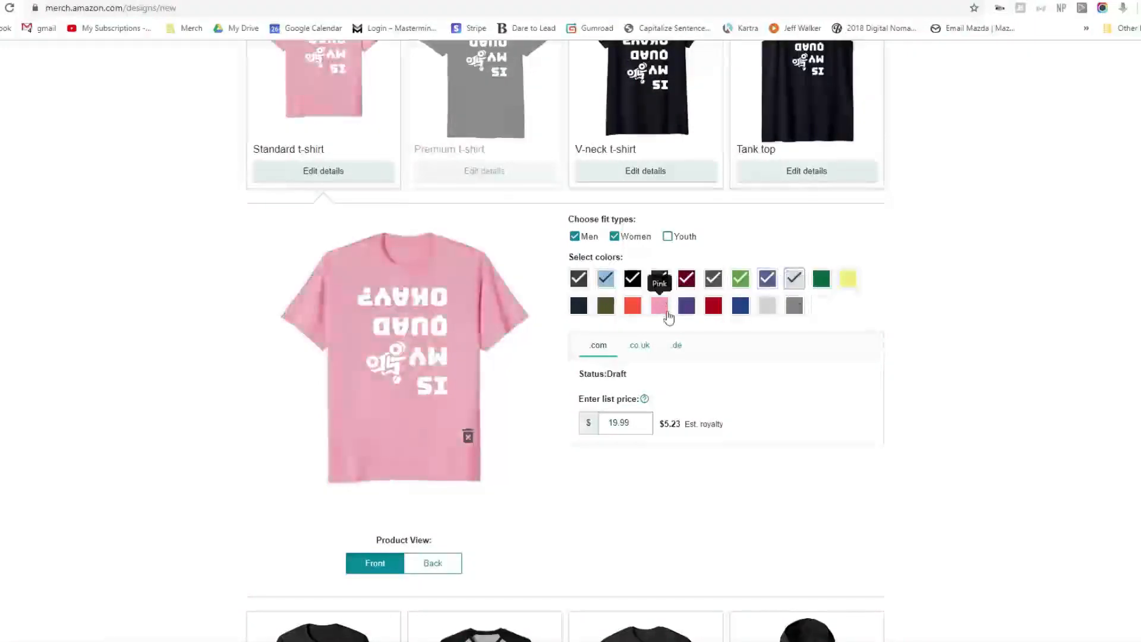
{"action": "left_click", "coordinate": [794, 280]}
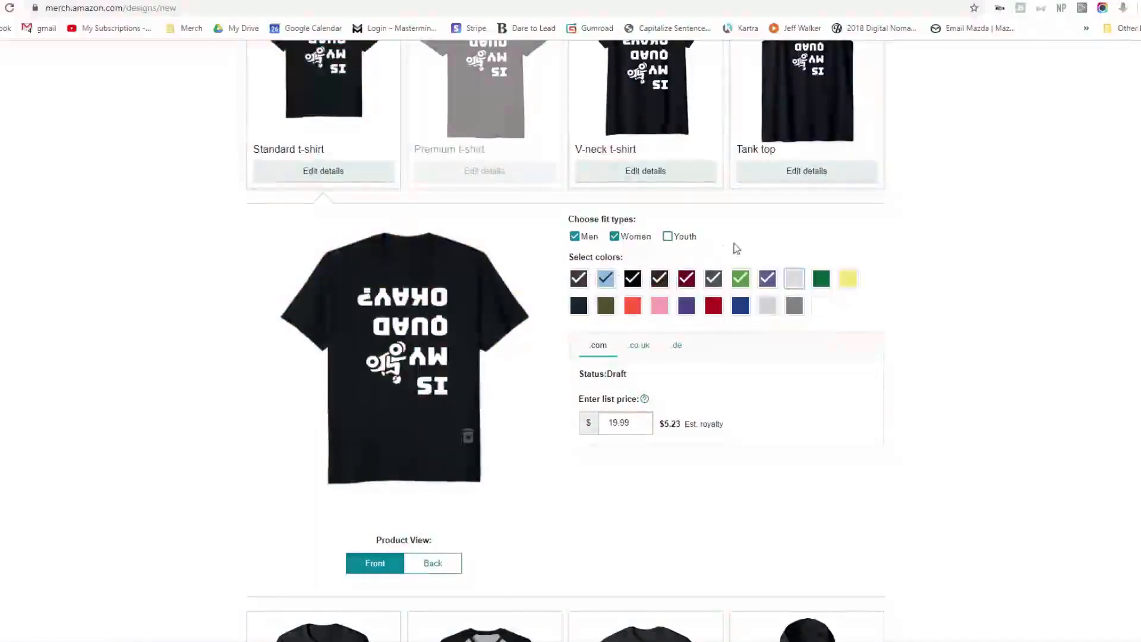
Try the red color on the Standard t-shirt and compare it with cranberry
{"action": "left_click", "coordinate": [605, 279]}
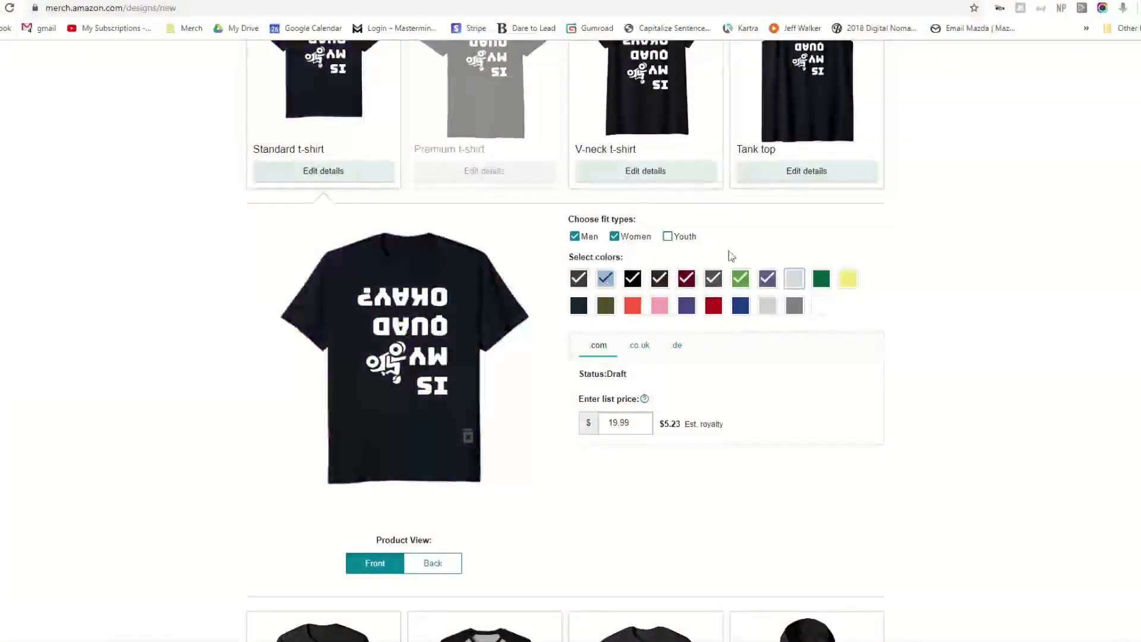
{"action": "left_click", "coordinate": [714, 305]}
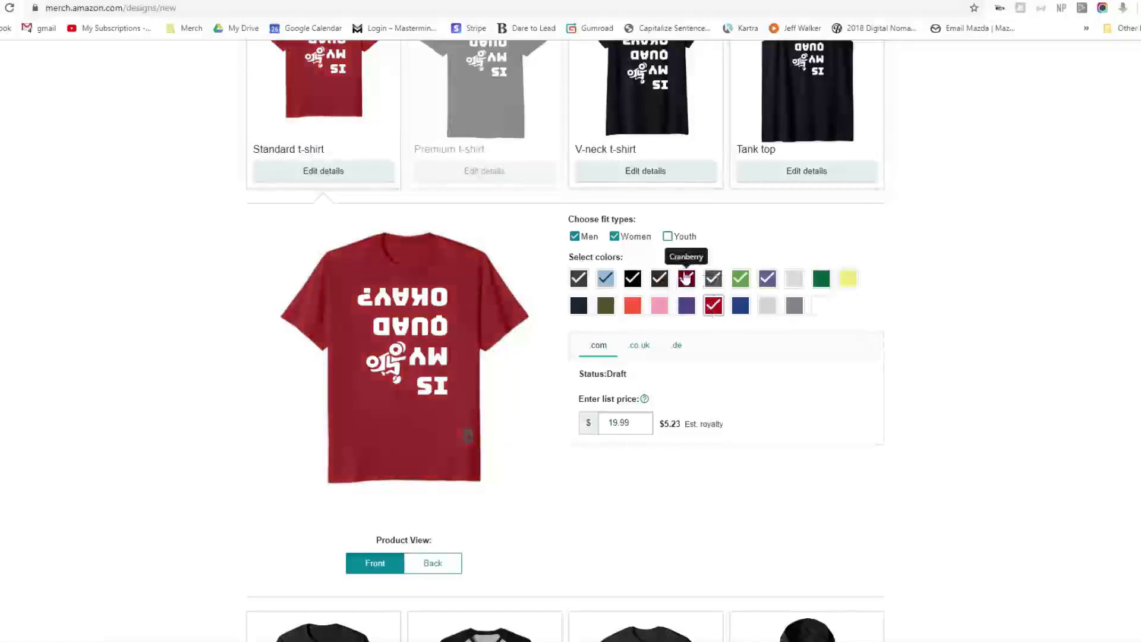
{"action": "left_click", "coordinate": [689, 279]}
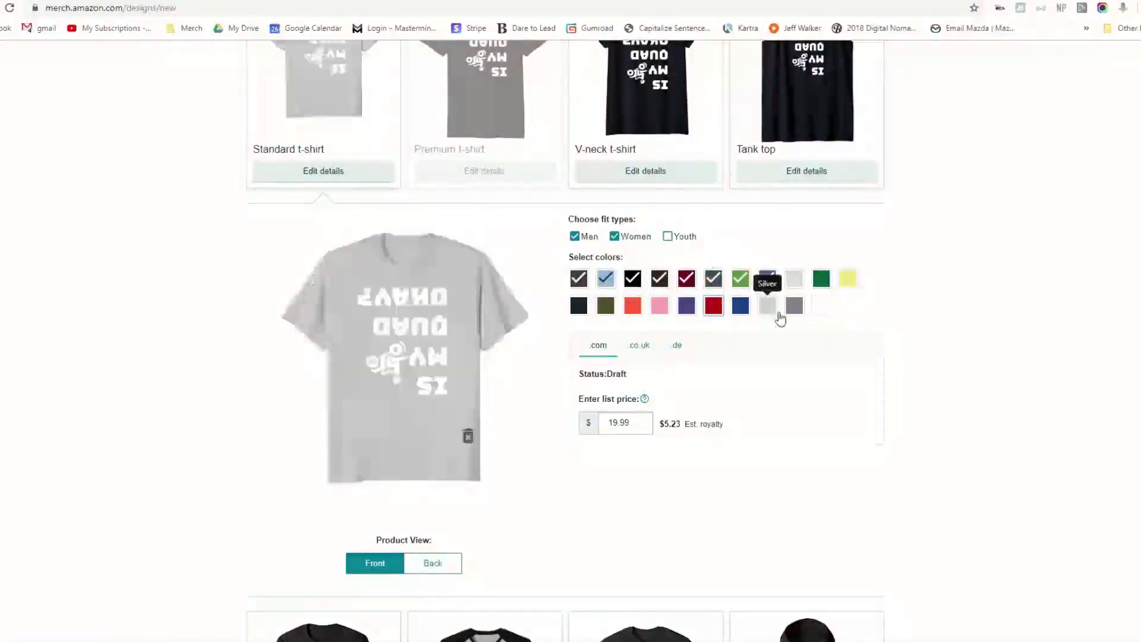
Add the Youth fit type and change the Standard t-shirt's colors to black, brown, cranberry and olive only
{"action": "left_click", "coordinate": [668, 237]}
{"action": "left_click", "coordinate": [606, 281]}
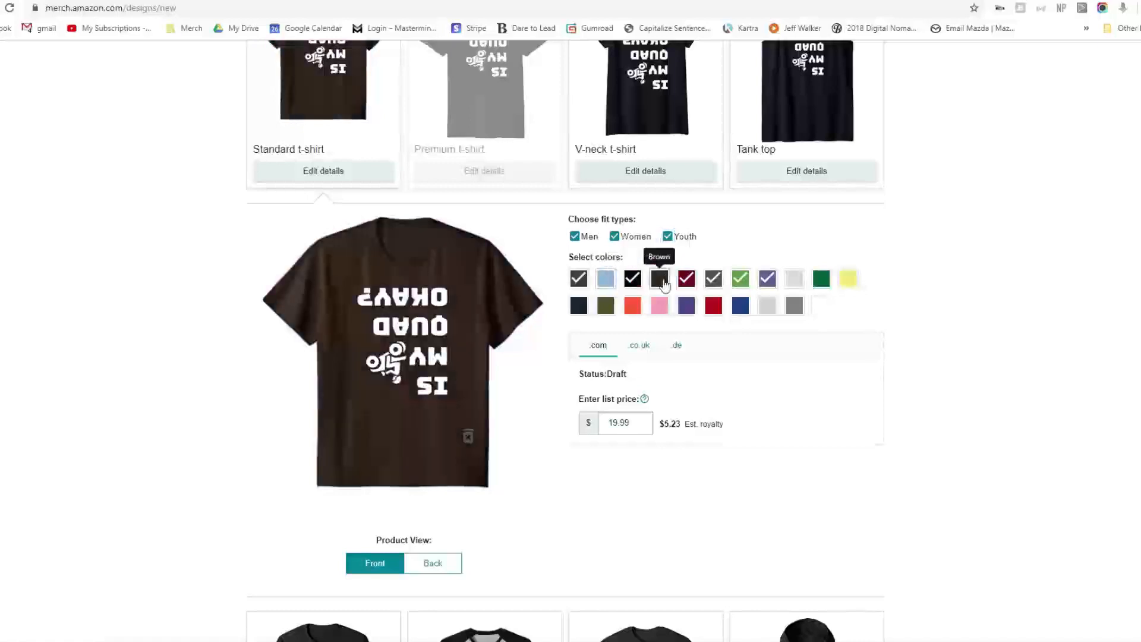
{"action": "left_click", "coordinate": [714, 280]}
{"action": "left_click", "coordinate": [740, 279]}
{"action": "left_click", "coordinate": [767, 279]}
{"action": "left_click", "coordinate": [584, 280]}
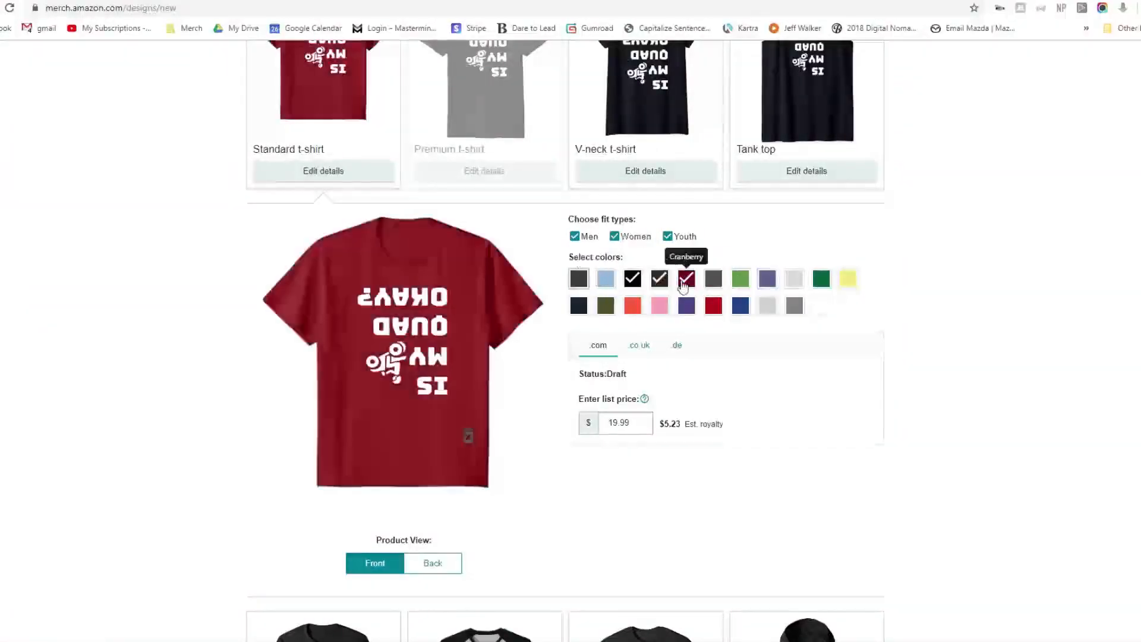
{"action": "left_click", "coordinate": [604, 307]}
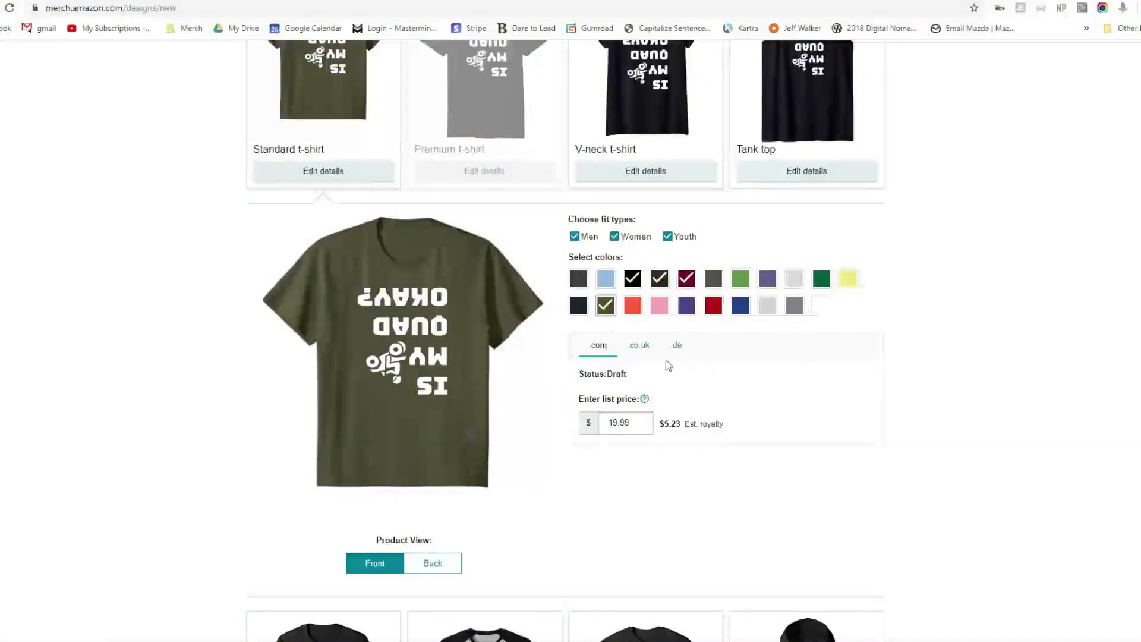
Set the Standard t-shirt's .com list price to 24.99 dollars
{"action": "double_click", "coordinate": [639, 429]}
{"action": "left_click", "coordinate": [631, 424]}
{"action": "left_click_drag", "start_coordinate": [640, 424], "coordinate": [592, 426]}
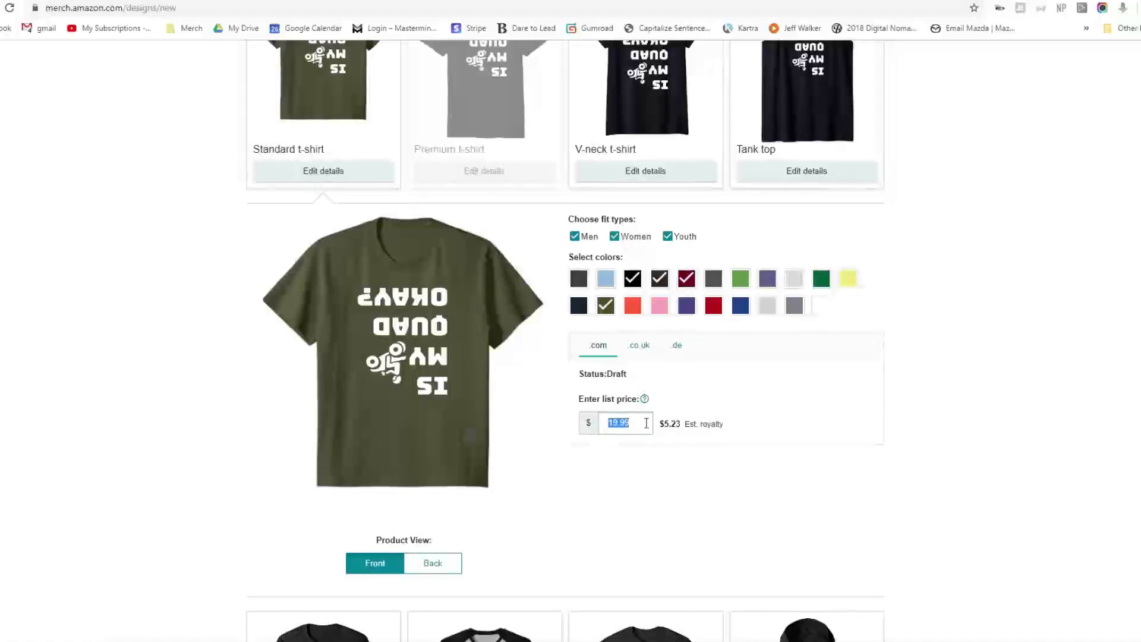
{"action": "type", "text": "24"}
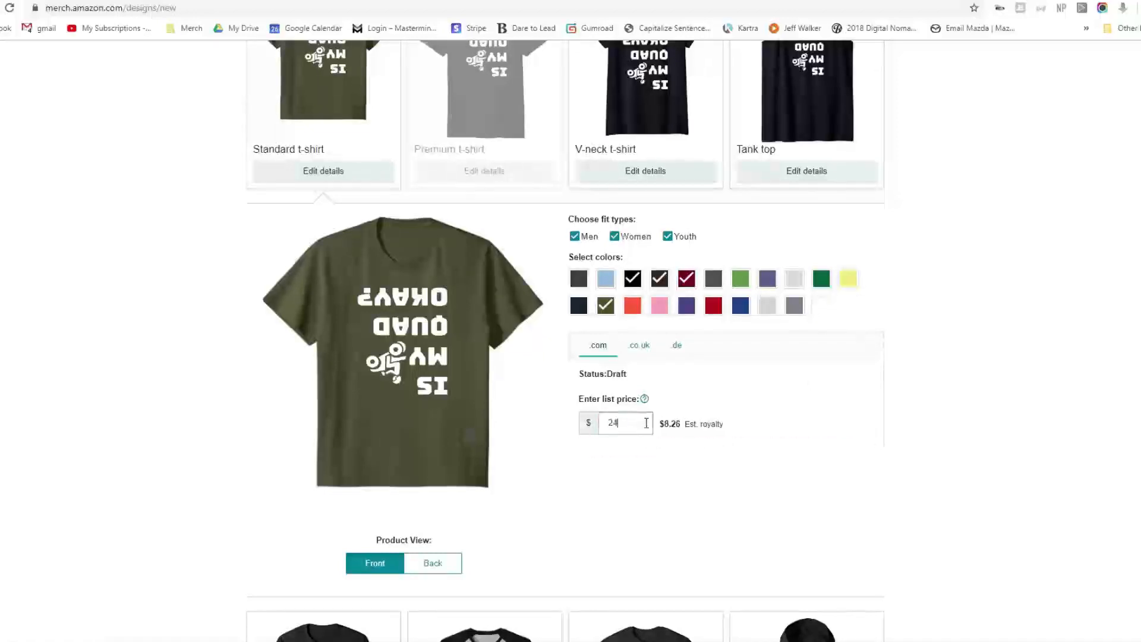
{"action": "type", "text": ".99"}
Examine the Standard t-shirt's .com list price and estimated royalty, and open its .co.uk pricing
{"action": "double_click", "coordinate": [631, 423]}
{"action": "left_click_drag", "start_coordinate": [660, 425], "coordinate": [689, 426]}
{"action": "left_click", "coordinate": [698, 425]}
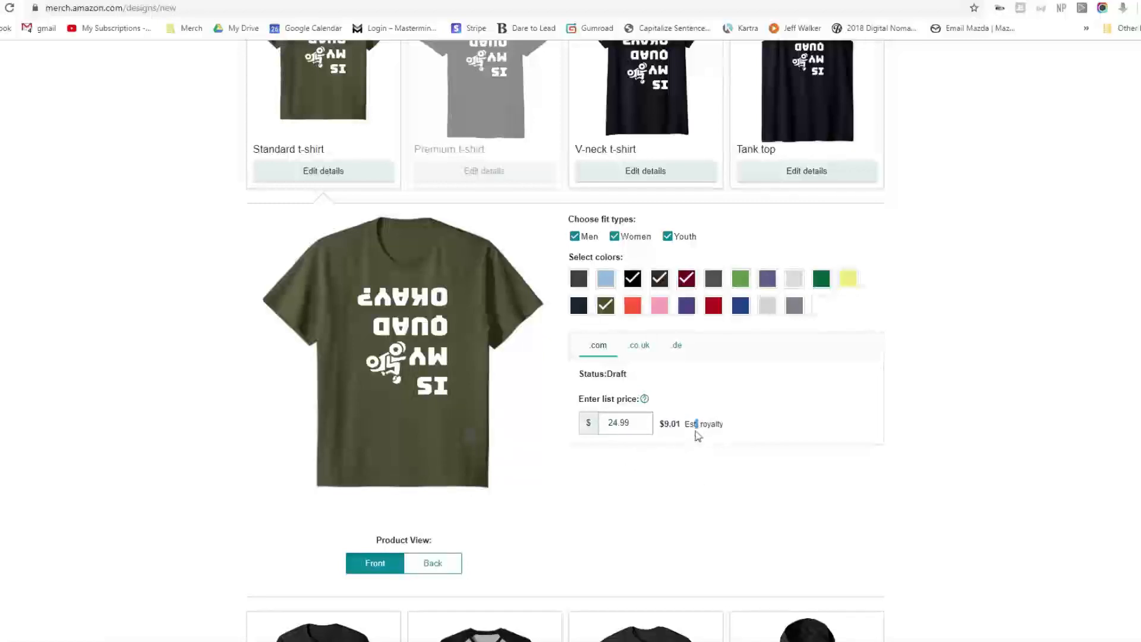
{"action": "left_click", "coordinate": [697, 424]}
{"action": "left_click_drag", "start_coordinate": [641, 427], "coordinate": [608, 426]}
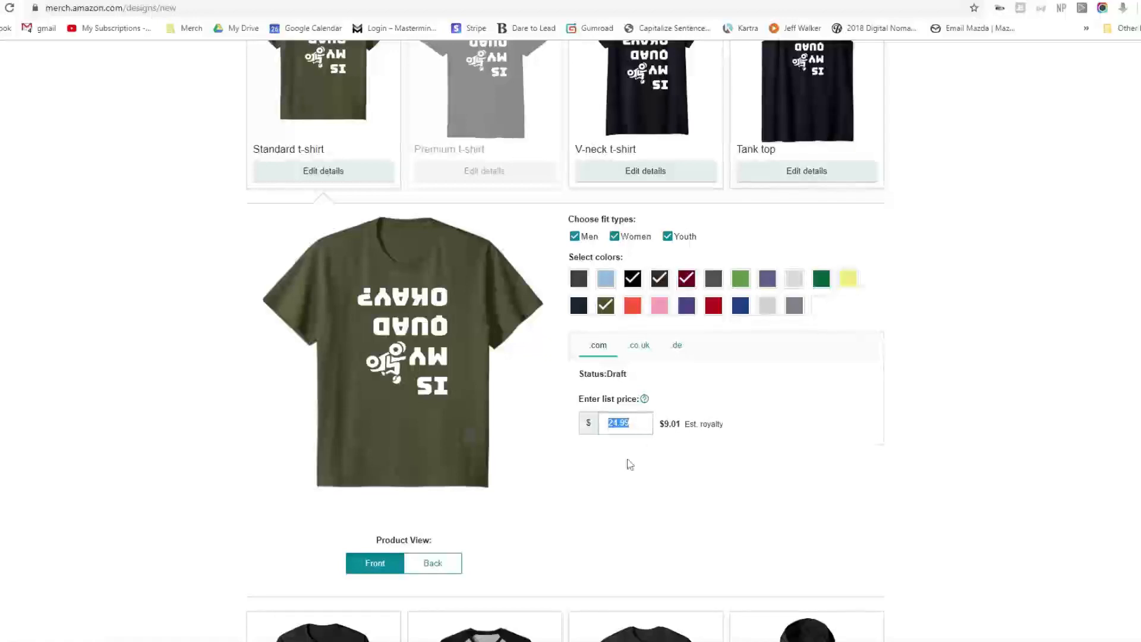
{"action": "left_click", "coordinate": [641, 422]}
{"action": "double_click", "coordinate": [622, 422]}
{"action": "left_click", "coordinate": [634, 426]}
{"action": "left_click", "coordinate": [640, 344]}
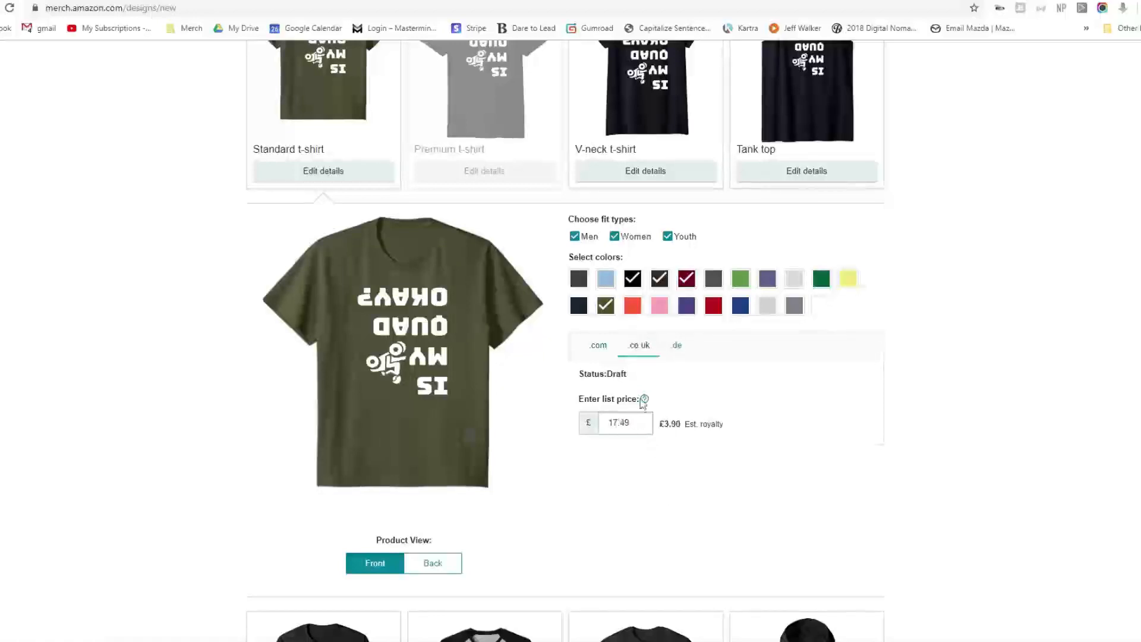
Check the Standard t-shirt's .de pricing, set its .co.uk list price to 23.99 pounds, and return to its .com pricing
{"action": "left_click", "coordinate": [677, 355]}
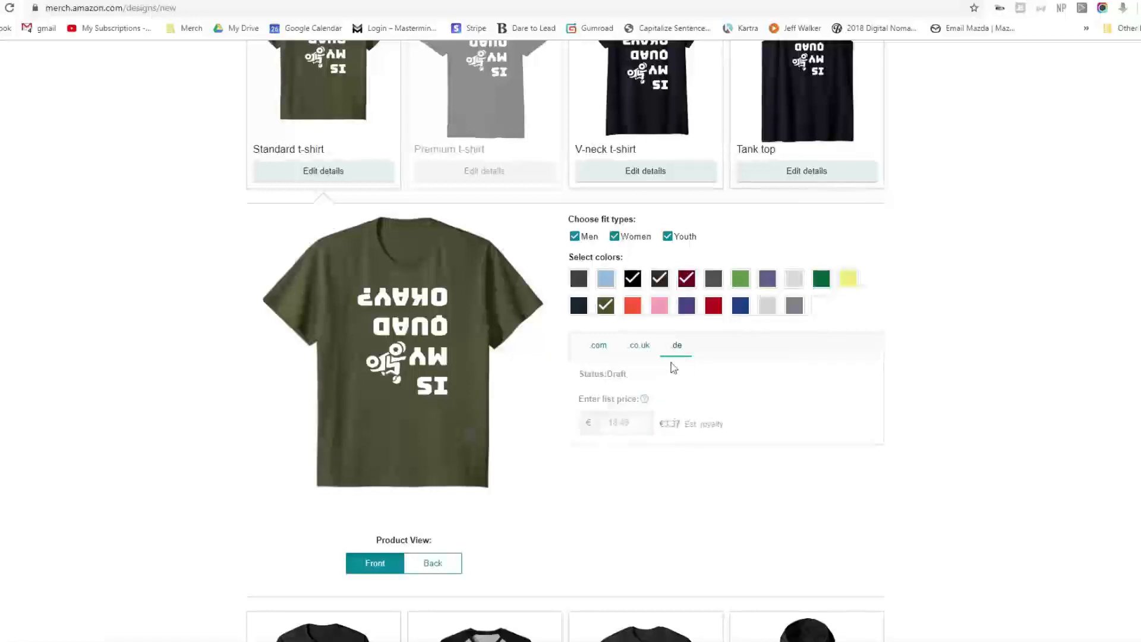
{"action": "left_click", "coordinate": [640, 346]}
{"action": "double_click", "coordinate": [622, 422]}
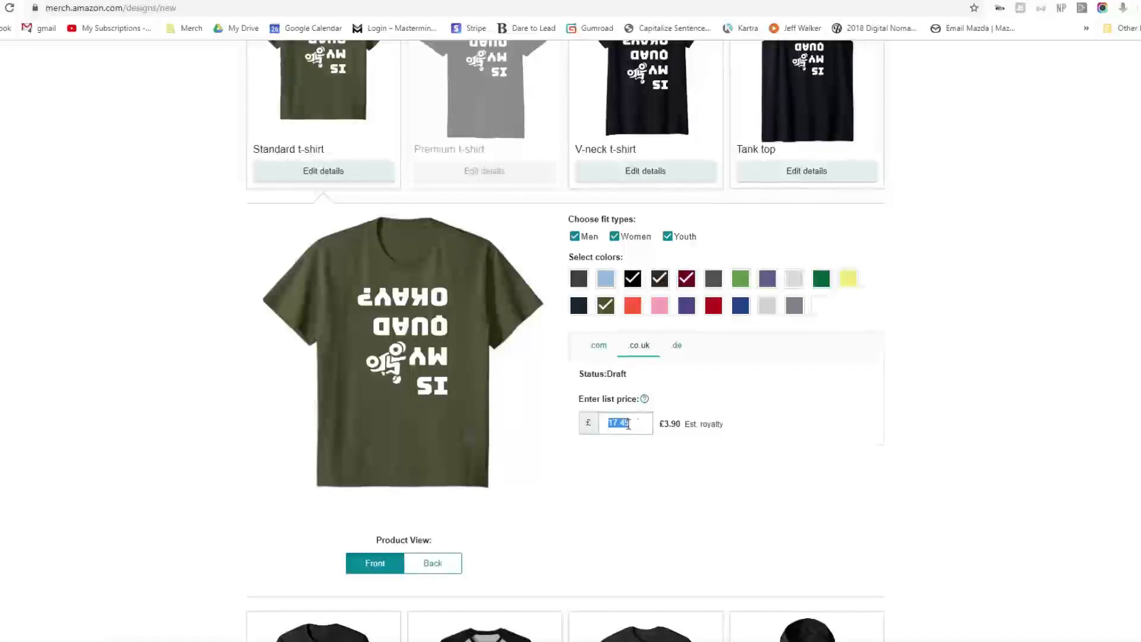
{"action": "type", "text": "23.99"}
{"action": "double_click", "coordinate": [640, 422]}
{"action": "left_click", "coordinate": [605, 351]}
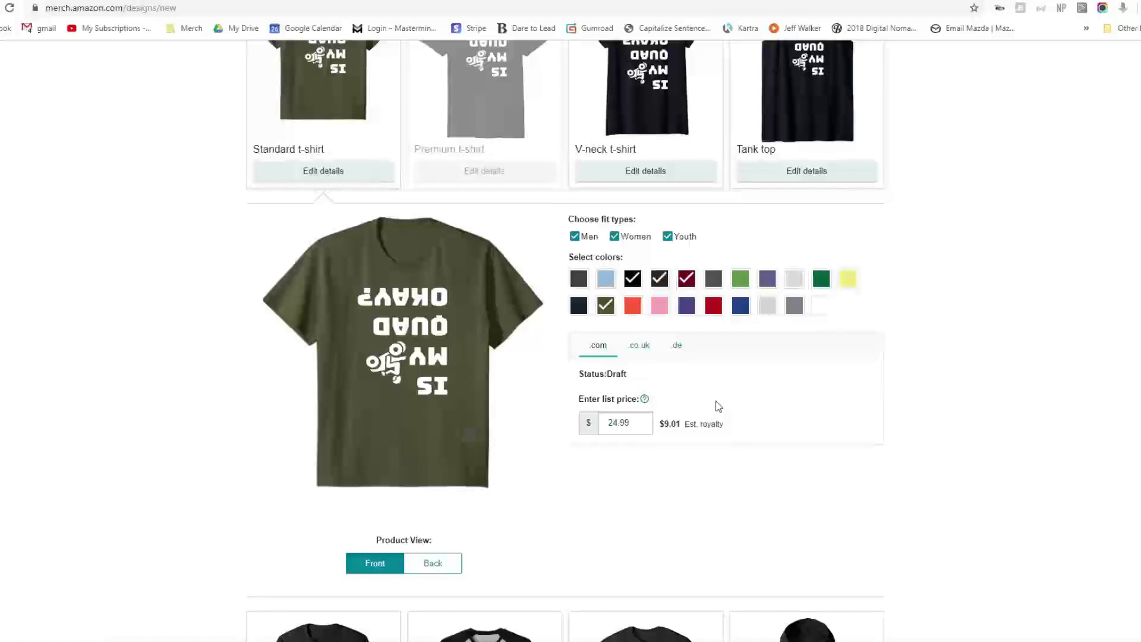
Examine the product previews along with the Standard t-shirt's fit types, selected colors and .com pricing
{"action": "scroll", "coordinate": [961, 398], "scroll_direction": "up", "scroll_amount": 4}
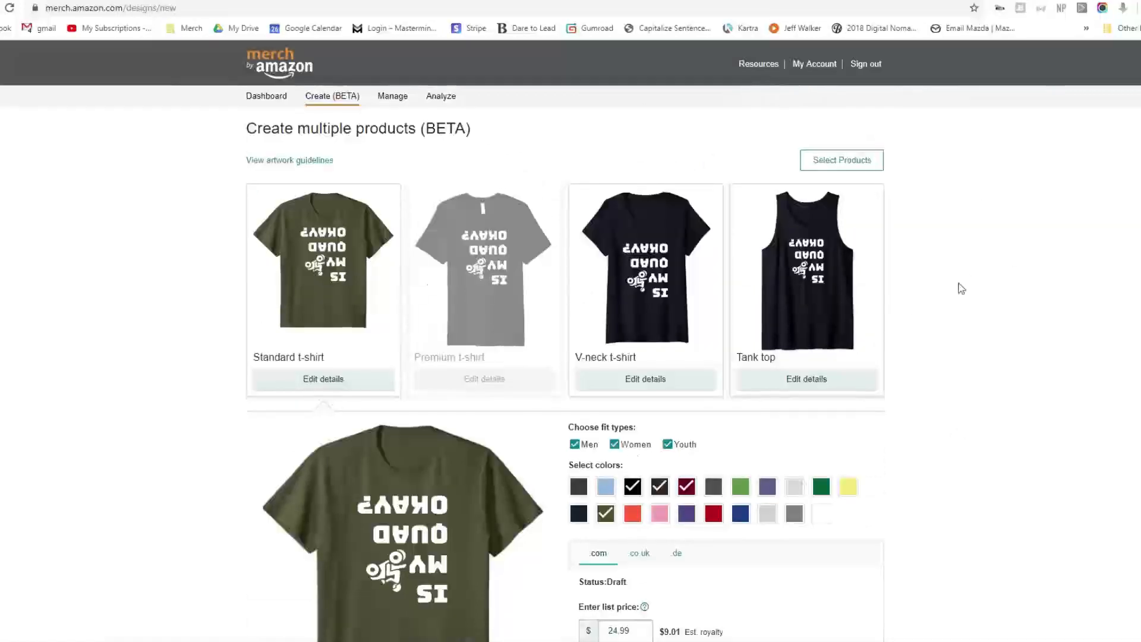
{"action": "scroll", "coordinate": [960, 290], "scroll_direction": "down", "scroll_amount": 1}
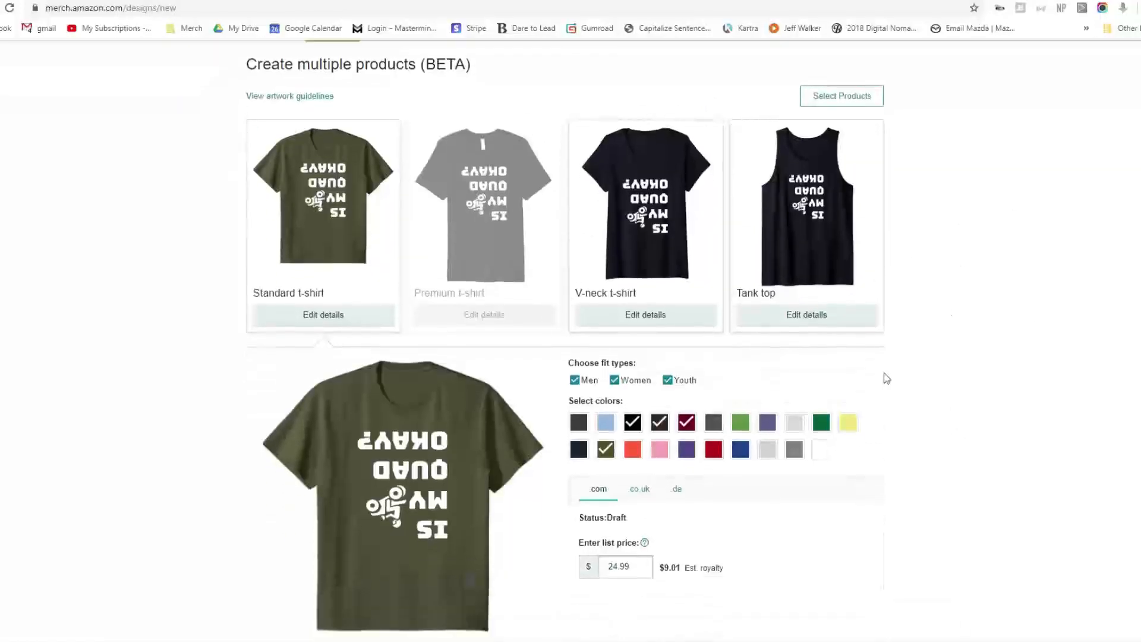
{"action": "scroll", "coordinate": [913, 345], "scroll_direction": "down", "scroll_amount": 1}
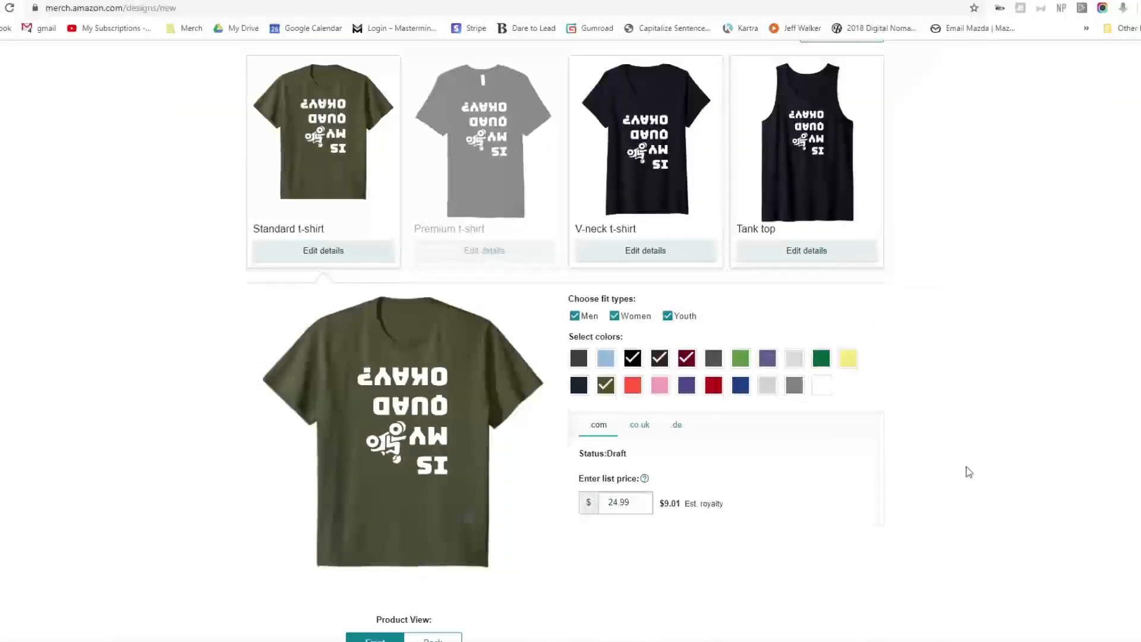
{"action": "scroll", "coordinate": [961, 467], "scroll_direction": "up", "scroll_amount": 2}
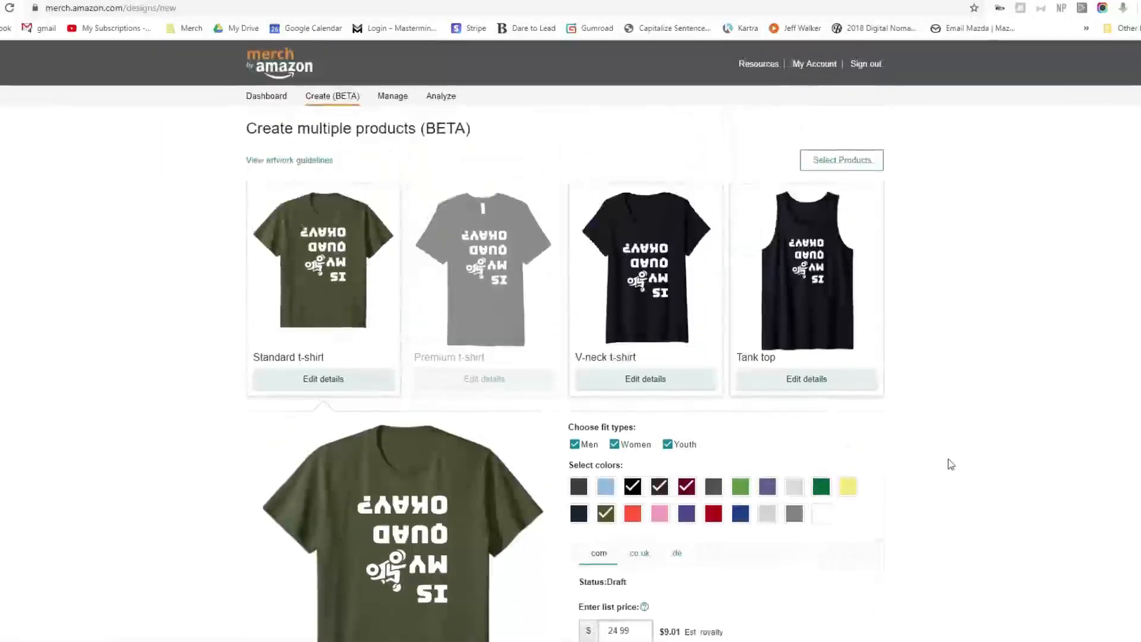
{"action": "scroll", "coordinate": [951, 463], "scroll_direction": "down", "scroll_amount": 1}
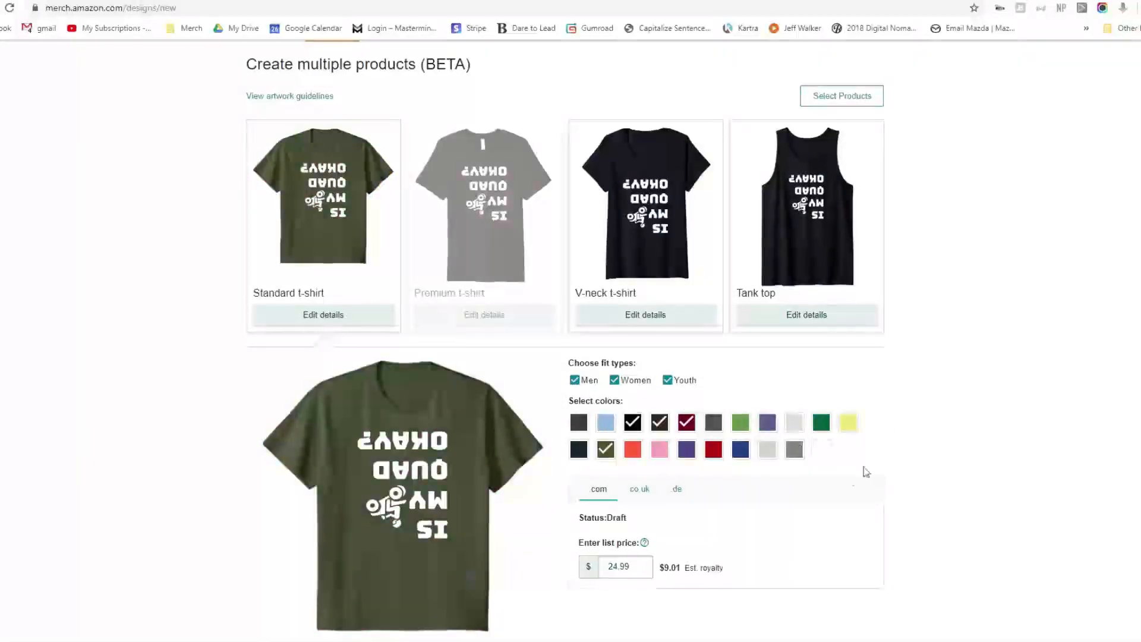
{"action": "scroll", "coordinate": [833, 479], "scroll_direction": "down", "scroll_amount": 1}
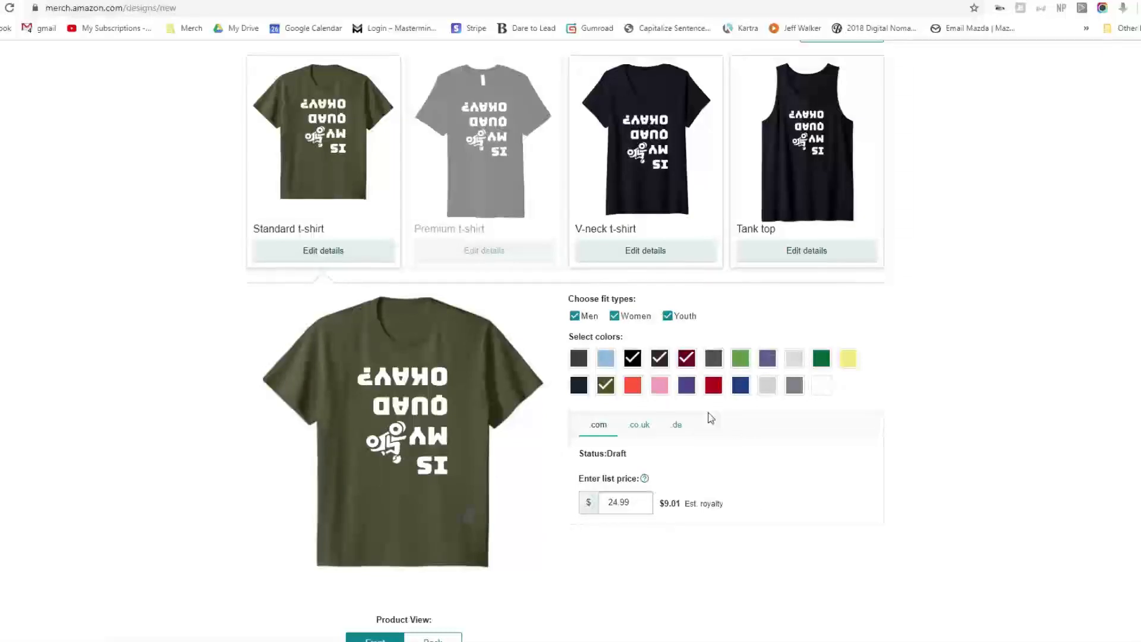
{"action": "scroll", "coordinate": [707, 416], "scroll_direction": "up", "scroll_amount": 3}
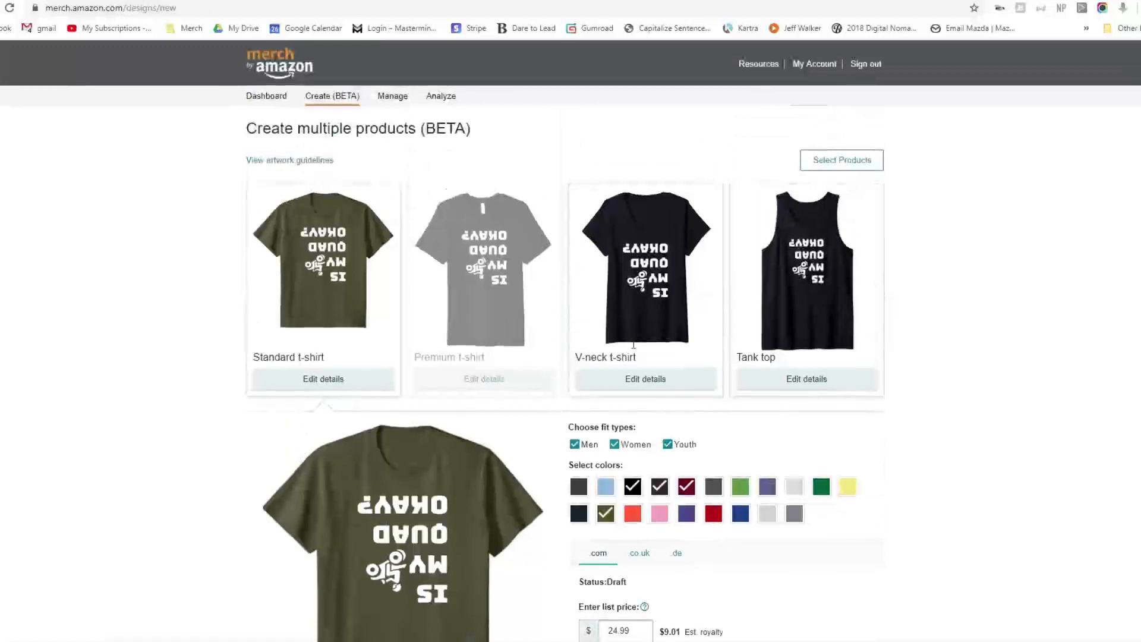
{"action": "scroll", "coordinate": [958, 348], "scroll_direction": "down", "scroll_amount": 1}
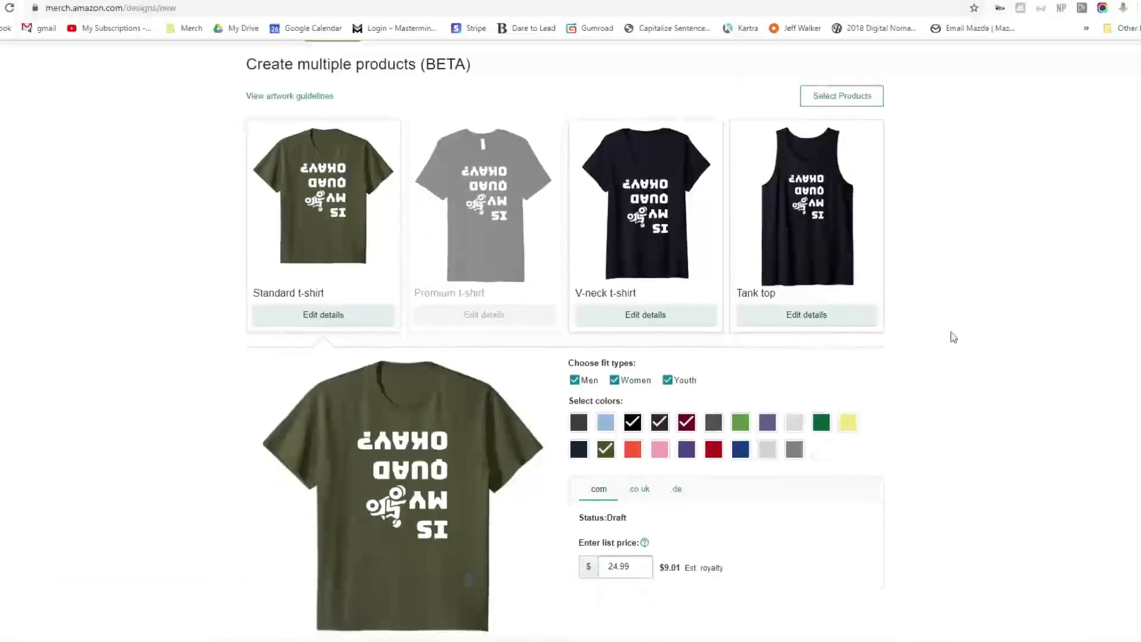
{"action": "scroll", "coordinate": [969, 425], "scroll_direction": "down", "scroll_amount": 1}
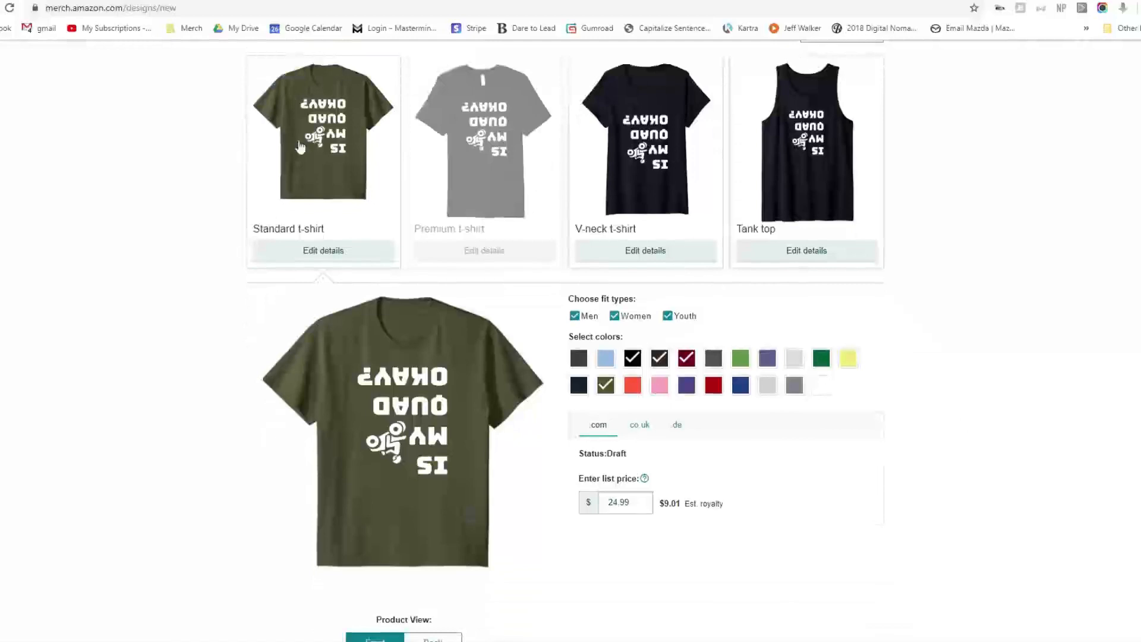
Open the V-neck t-shirt's details and add green, navy and purple to its colors
{"action": "left_click", "coordinate": [645, 250]}
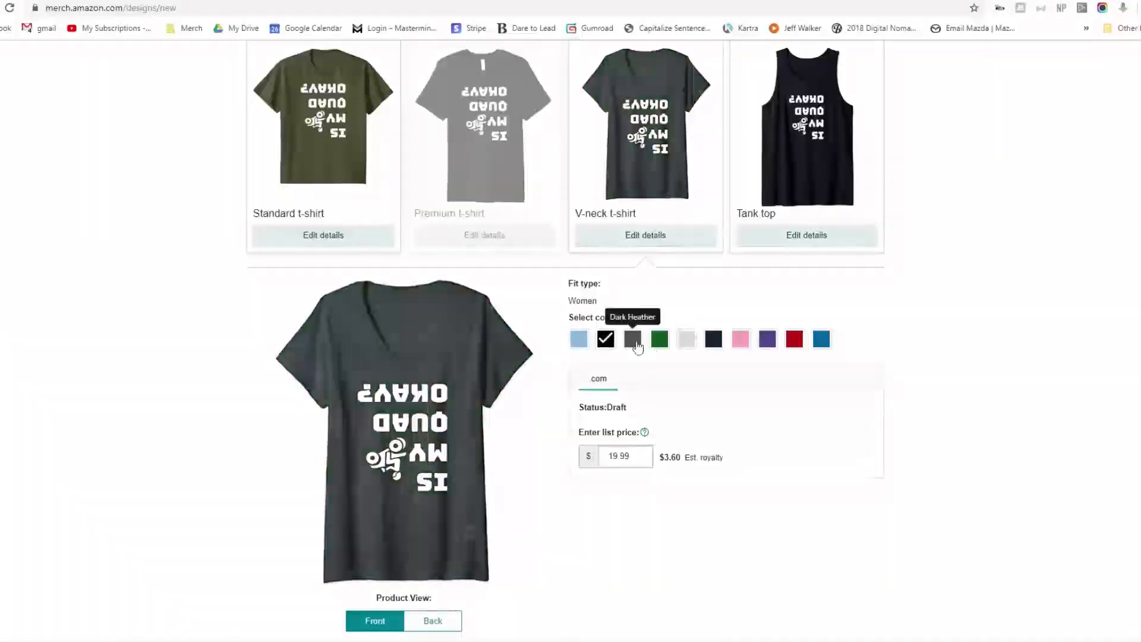
{"action": "left_click", "coordinate": [670, 348]}
{"action": "left_click", "coordinate": [713, 345]}
{"action": "left_click", "coordinate": [767, 345]}
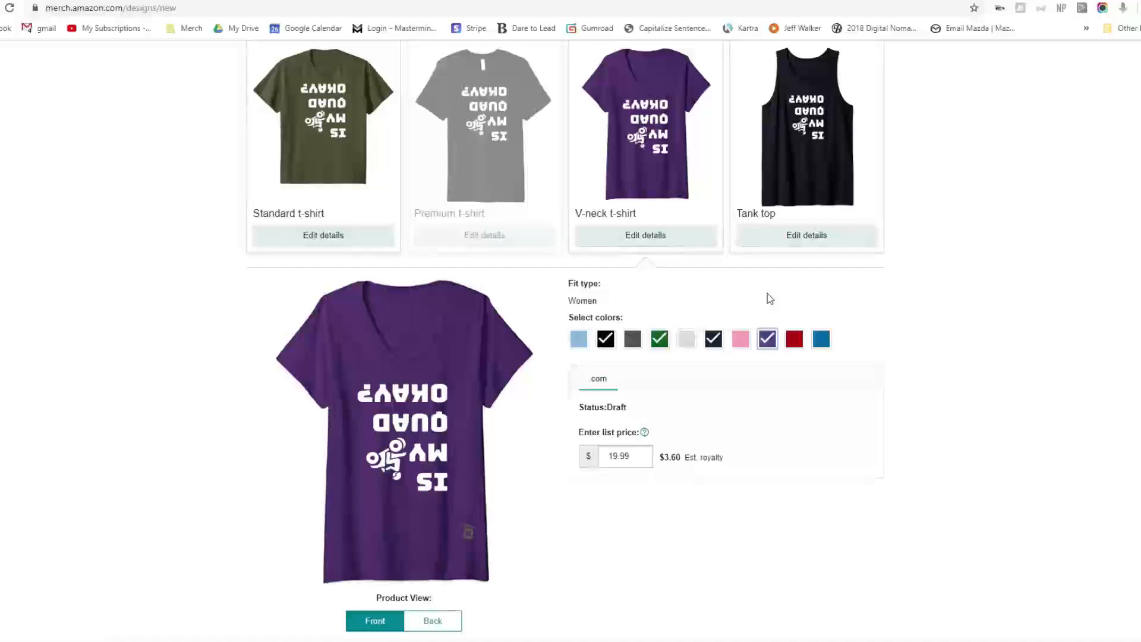
Examine the Tank top's and the Raglan's details, including their fit types, colors and .com list prices
{"action": "left_click", "coordinate": [788, 238]}
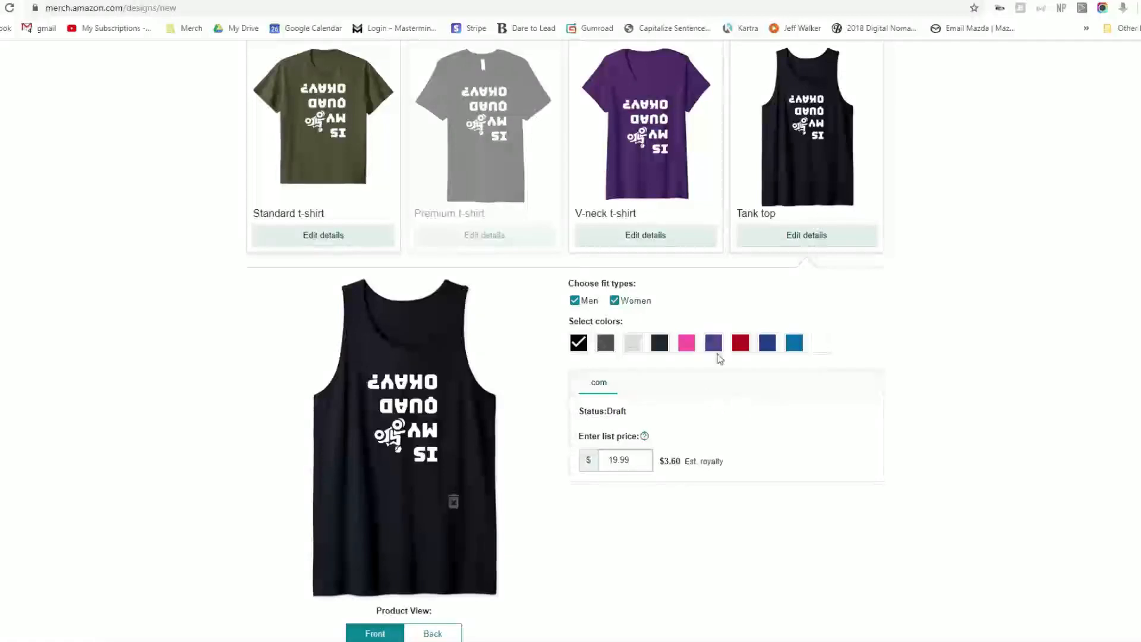
{"action": "scroll", "coordinate": [767, 342], "scroll_direction": "down", "scroll_amount": 6}
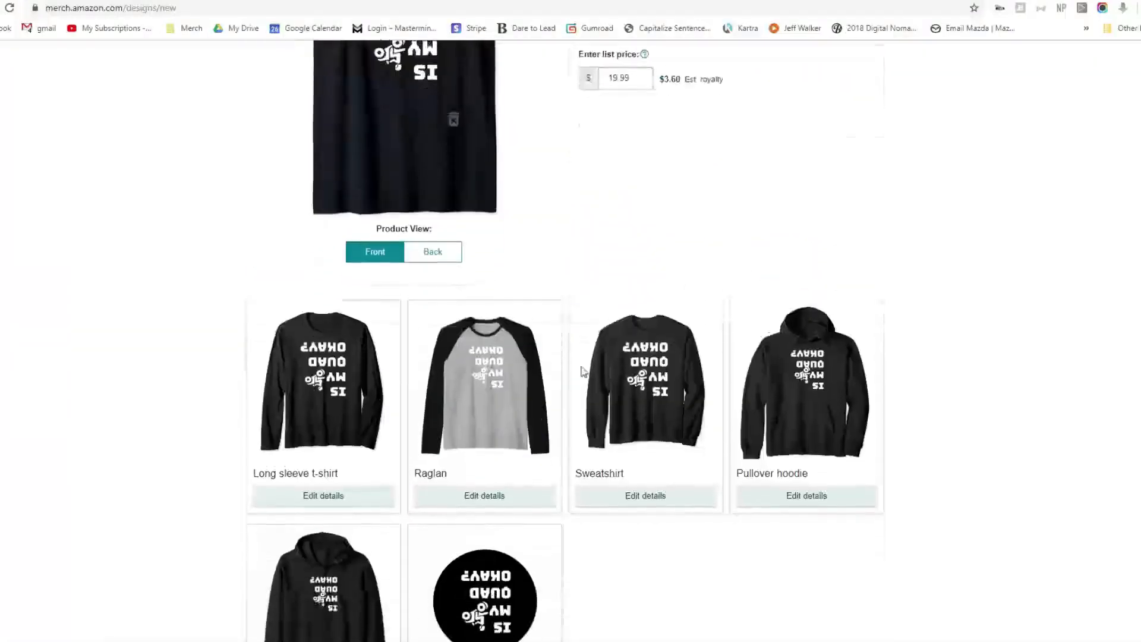
{"action": "left_click", "coordinate": [497, 502]}
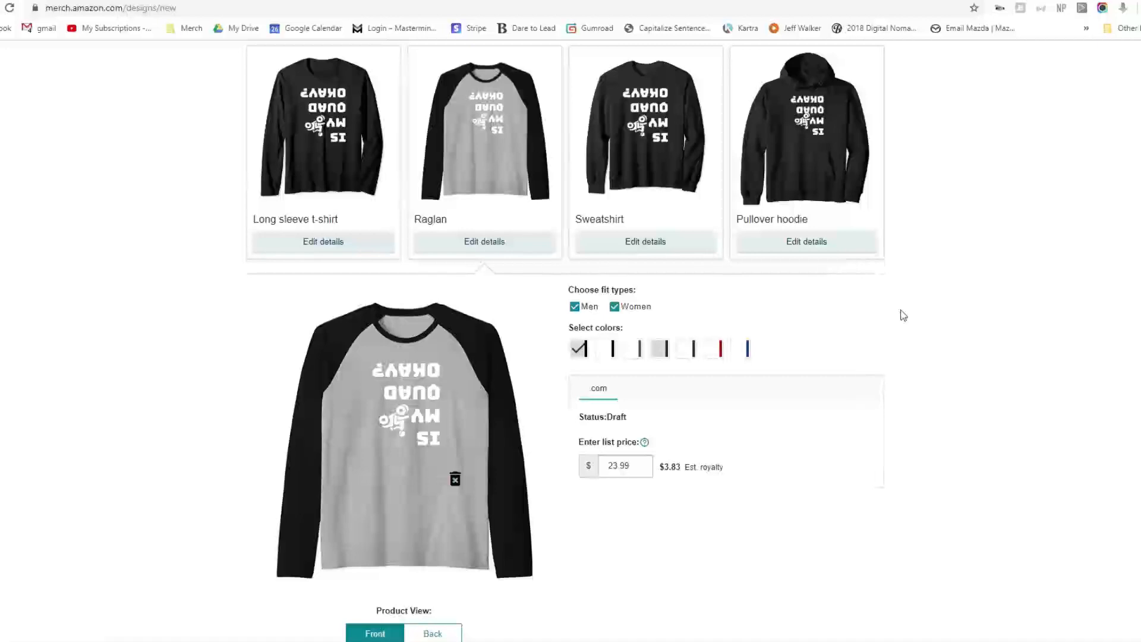
{"action": "scroll", "coordinate": [899, 316], "scroll_direction": "down", "scroll_amount": 1}
Remove the Raglan from the selected products on .com and apply the selection
{"action": "scroll", "coordinate": [421, 310], "scroll_direction": "up", "scroll_amount": 2}
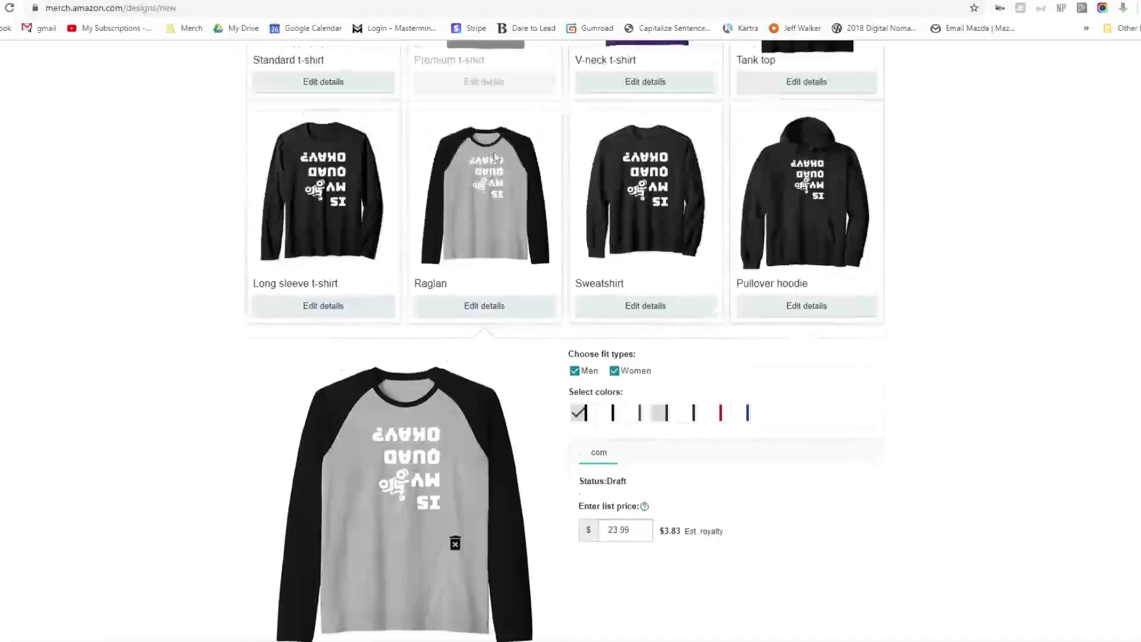
{"action": "scroll", "coordinate": [872, 242], "scroll_direction": "up", "scroll_amount": 5}
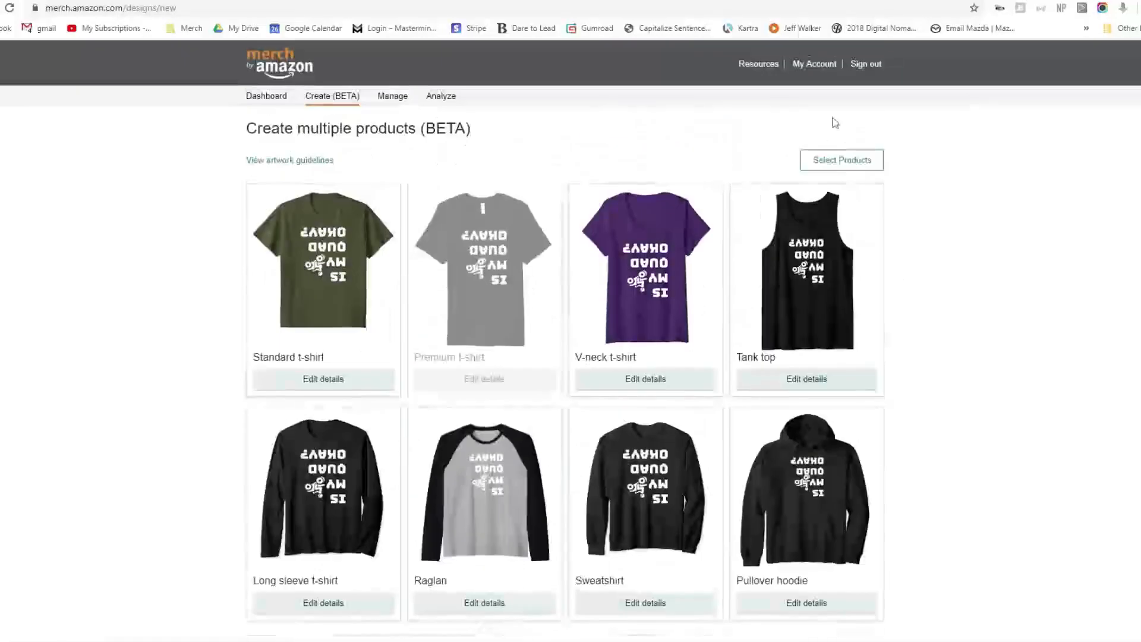
{"action": "left_click", "coordinate": [815, 166]}
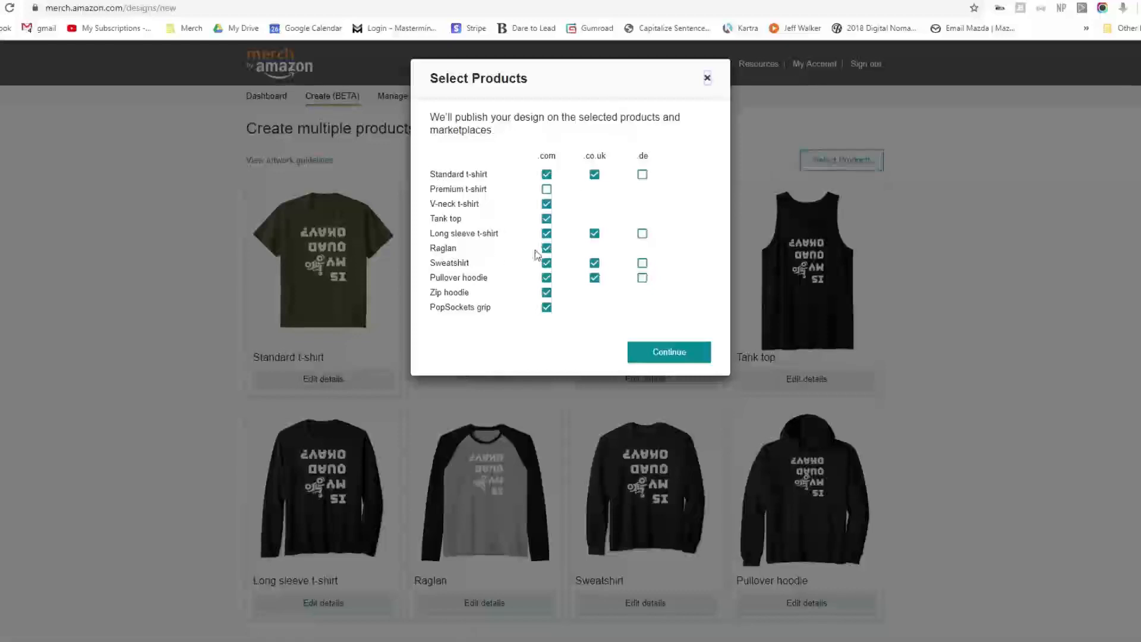
{"action": "left_click", "coordinate": [547, 248]}
{"action": "left_click", "coordinate": [658, 334]}
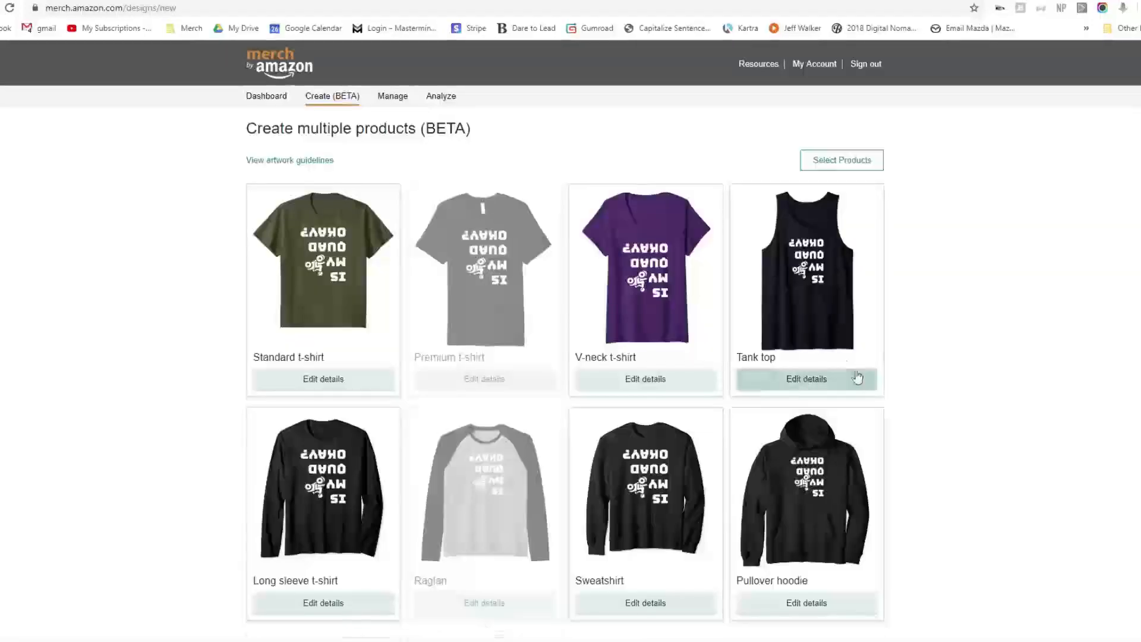
Open the PopSockets grip's details and look over its artwork preview with the trim guidelines
{"action": "scroll", "coordinate": [515, 250], "scroll_direction": "down", "scroll_amount": 6}
{"action": "scroll", "coordinate": [515, 250], "scroll_direction": "up", "scroll_amount": 1}
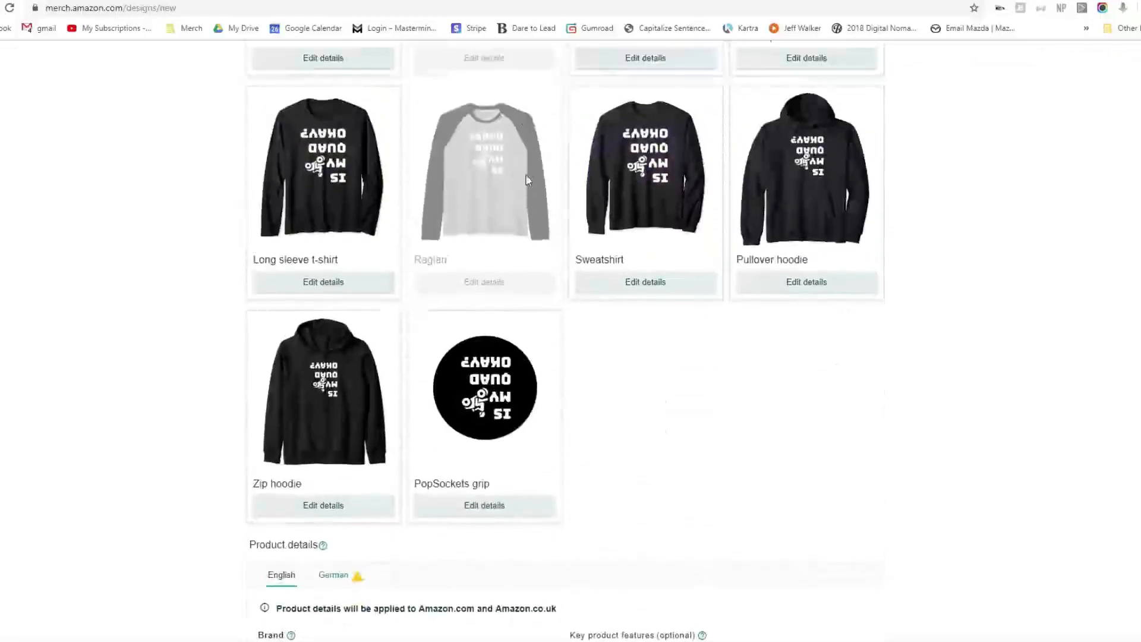
{"action": "scroll", "coordinate": [700, 349], "scroll_direction": "down", "scroll_amount": 3}
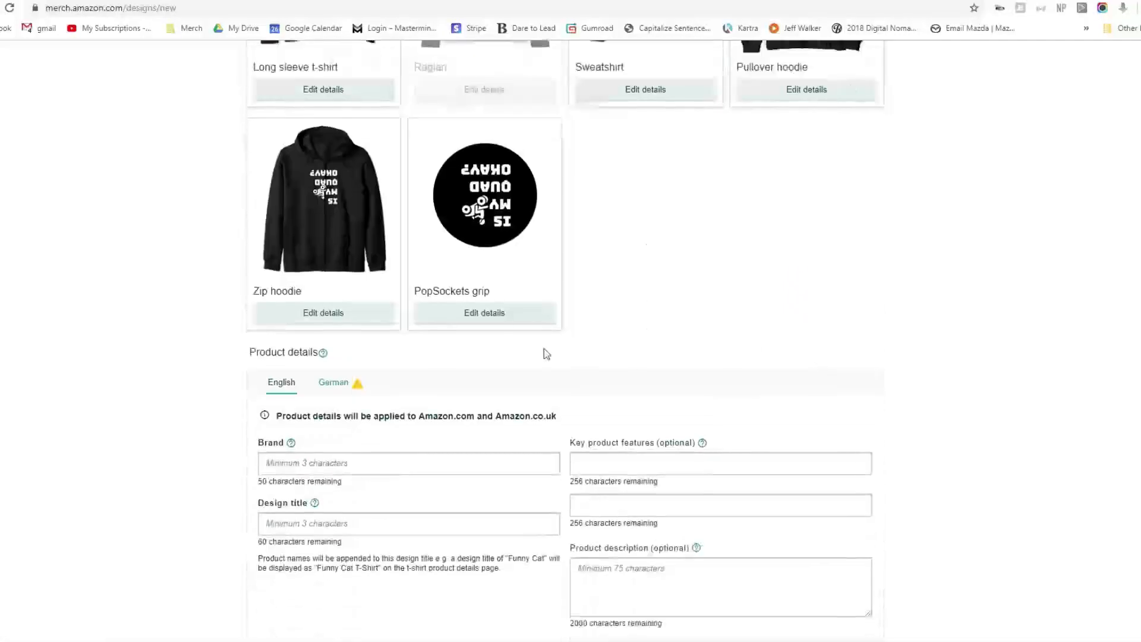
{"action": "left_click", "coordinate": [503, 309]}
{"action": "scroll", "coordinate": [556, 295], "scroll_direction": "down", "scroll_amount": 1}
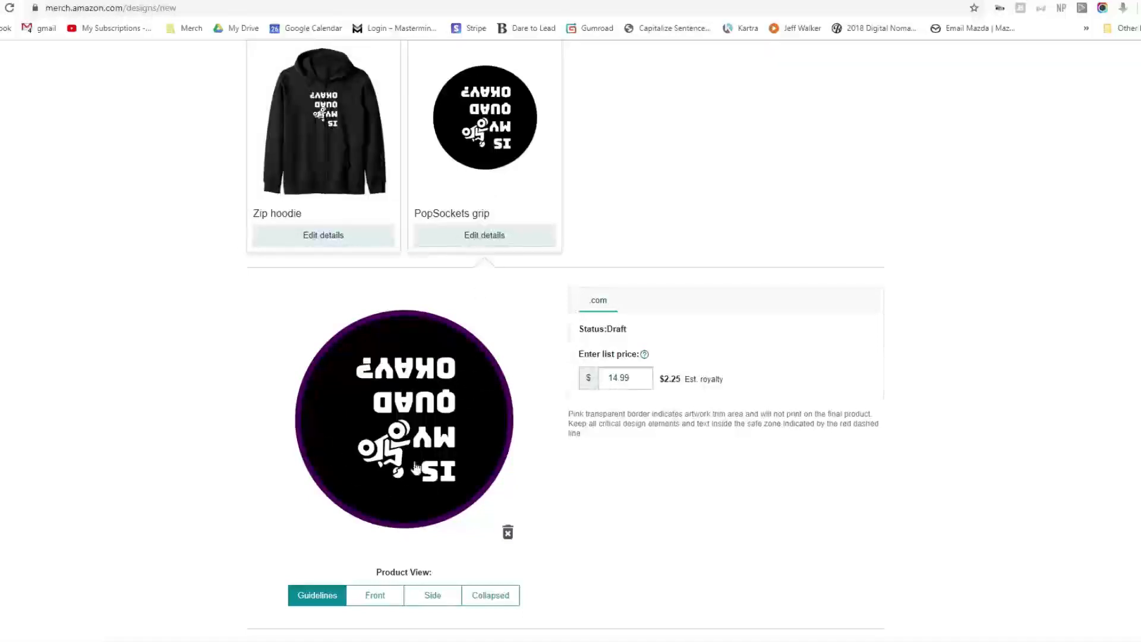
{"action": "scroll", "coordinate": [333, 288], "scroll_direction": "up", "scroll_amount": 5}
{"action": "scroll", "coordinate": [356, 395], "scroll_direction": "down", "scroll_amount": 5}
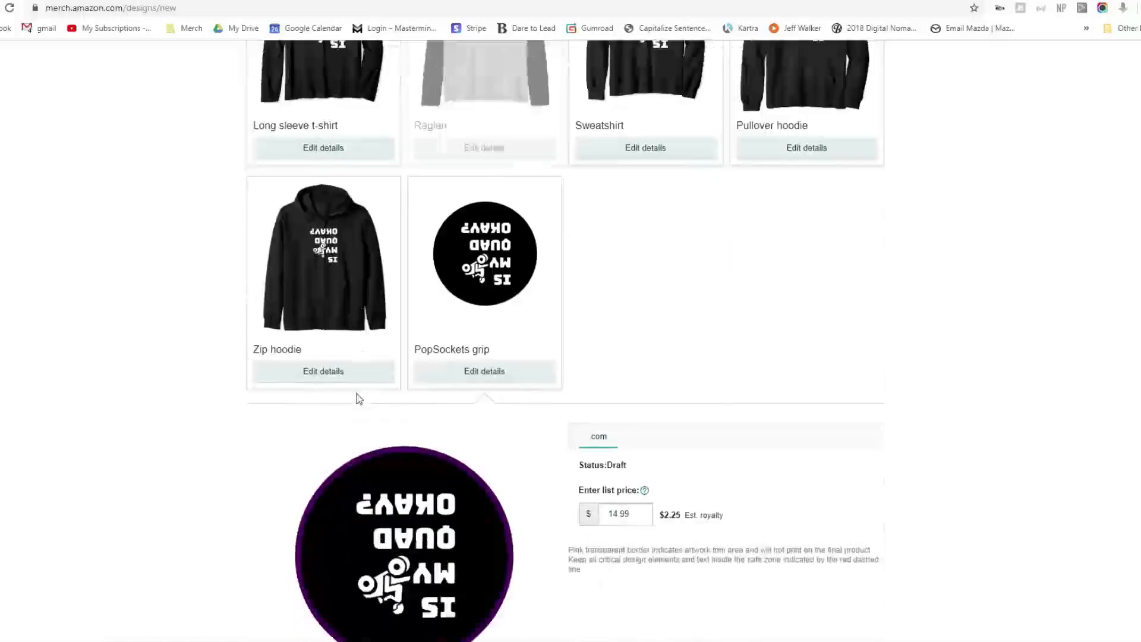
Examine the PopSockets grip's .com list price and estimated royalty
{"action": "scroll", "coordinate": [452, 410], "scroll_direction": "down", "scroll_amount": 2}
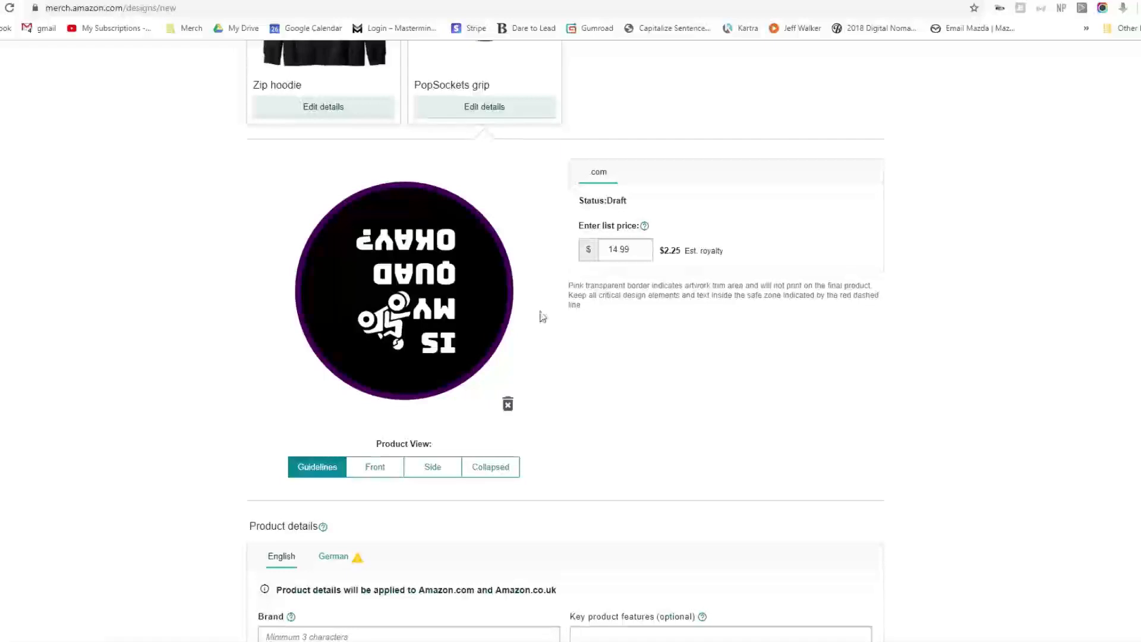
{"action": "left_click_drag", "start_coordinate": [637, 248], "coordinate": [586, 262]}
{"action": "left_click_drag", "start_coordinate": [661, 250], "coordinate": [679, 252]}
{"action": "scroll", "coordinate": [531, 289], "scroll_direction": "up", "scroll_amount": 3}
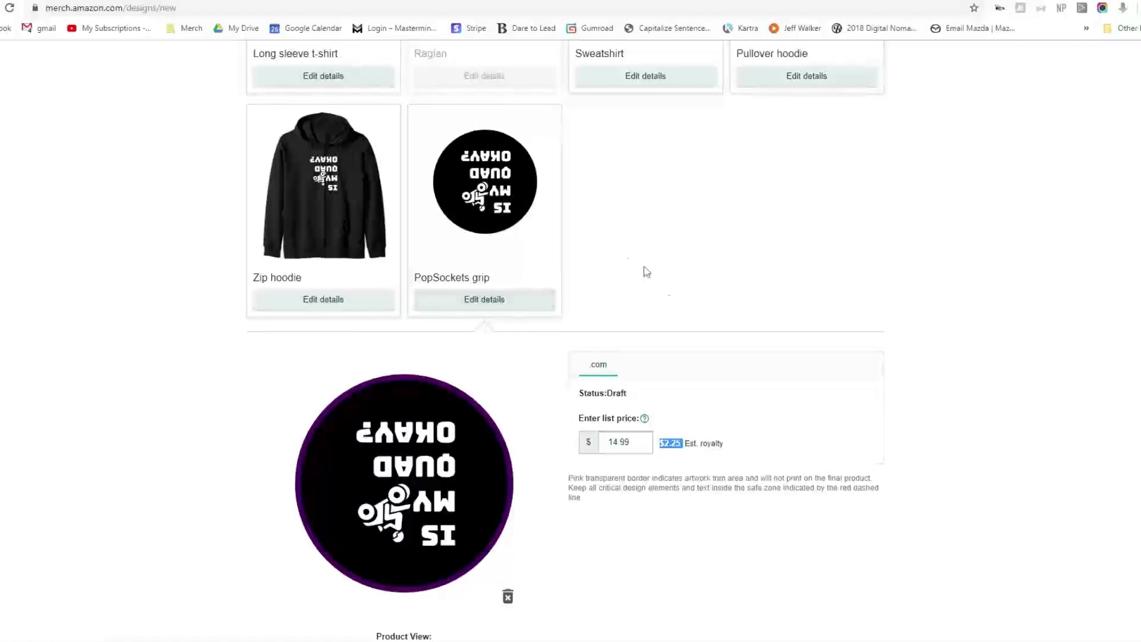
{"action": "scroll", "coordinate": [623, 419], "scroll_direction": "down", "scroll_amount": 1}
{"action": "left_click_drag", "start_coordinate": [685, 380], "coordinate": [660, 393]}
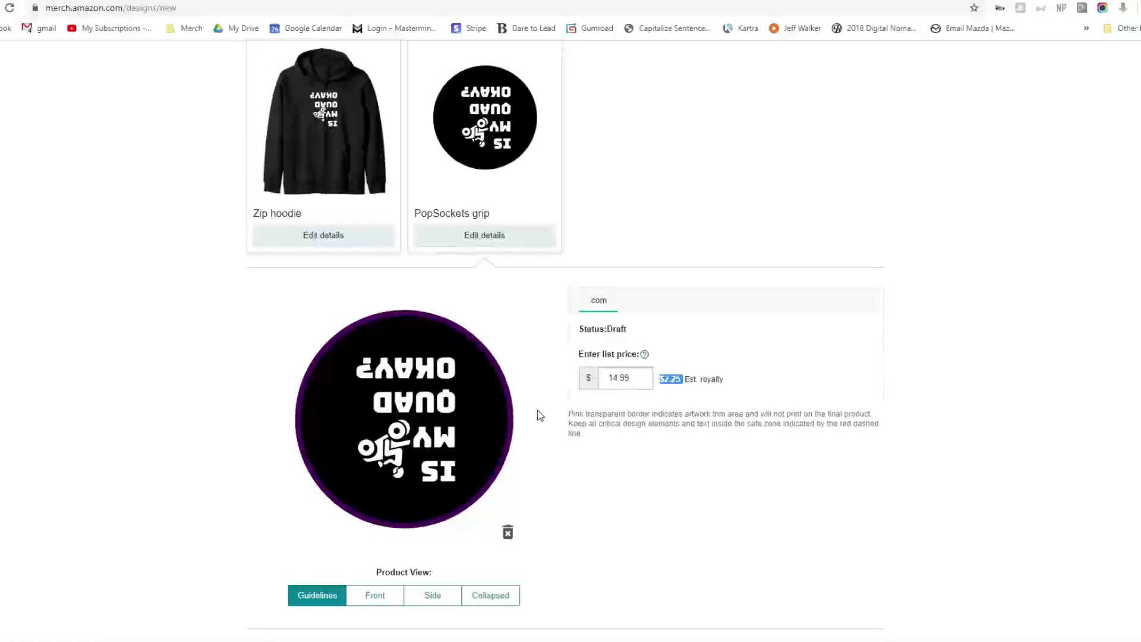
Read the note under the English design title about product names being appended to the title
{"action": "scroll", "coordinate": [541, 401], "scroll_direction": "down", "scroll_amount": 1}
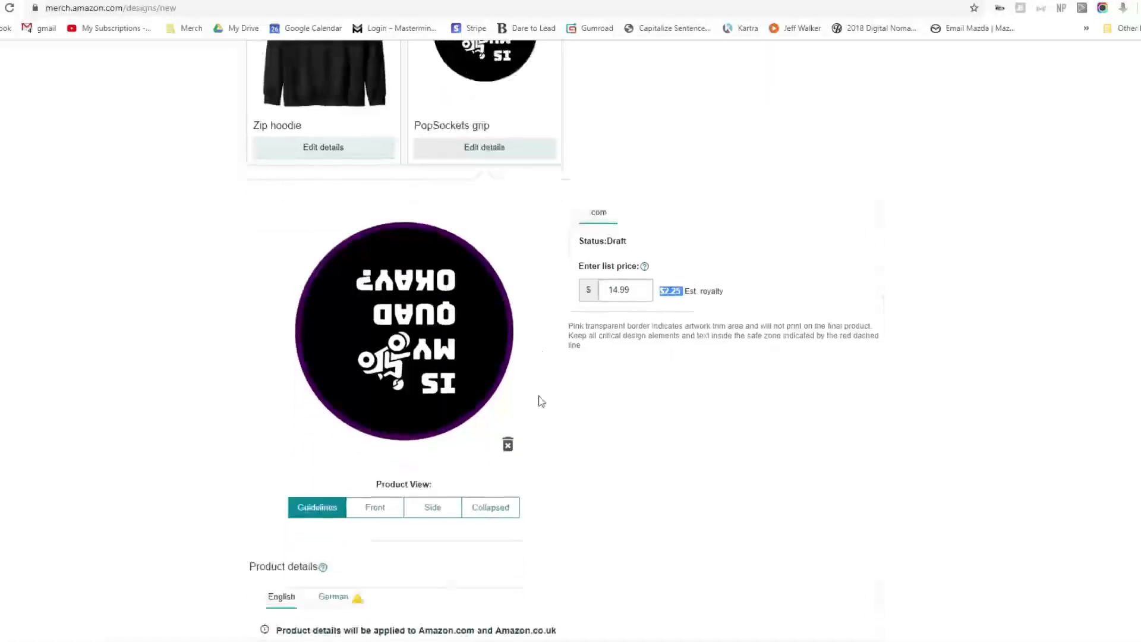
{"action": "scroll", "coordinate": [227, 446], "scroll_direction": "down", "scroll_amount": 1}
{"action": "scroll", "coordinate": [226, 446], "scroll_direction": "down", "scroll_amount": 4}
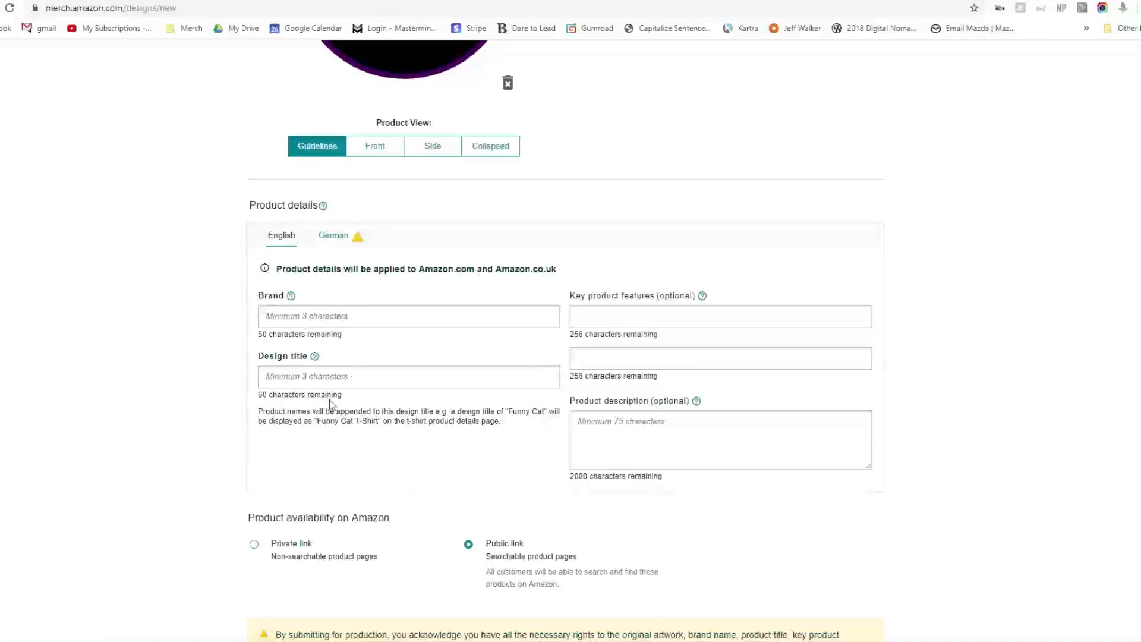
{"action": "left_click_drag", "start_coordinate": [508, 424], "coordinate": [261, 410]}
{"action": "left_click", "coordinate": [436, 413]}
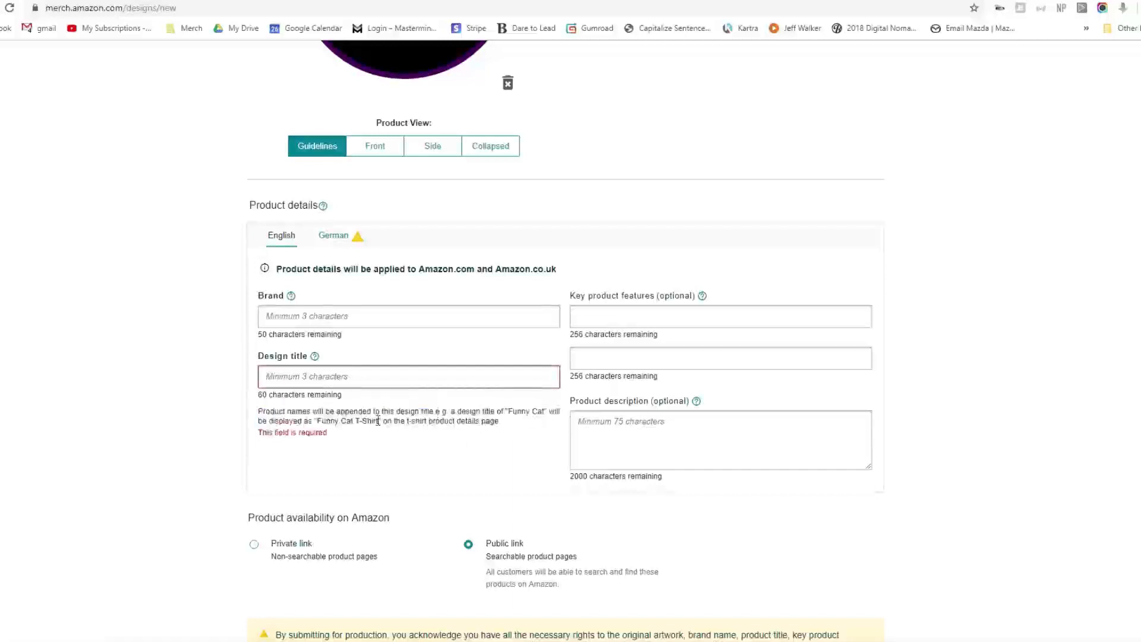
{"action": "left_click_drag", "start_coordinate": [355, 421], "coordinate": [382, 422]}
Check the empty English design title field against the product tiles that the title applies to
{"action": "scroll", "coordinate": [374, 382], "scroll_direction": "up", "scroll_amount": 7}
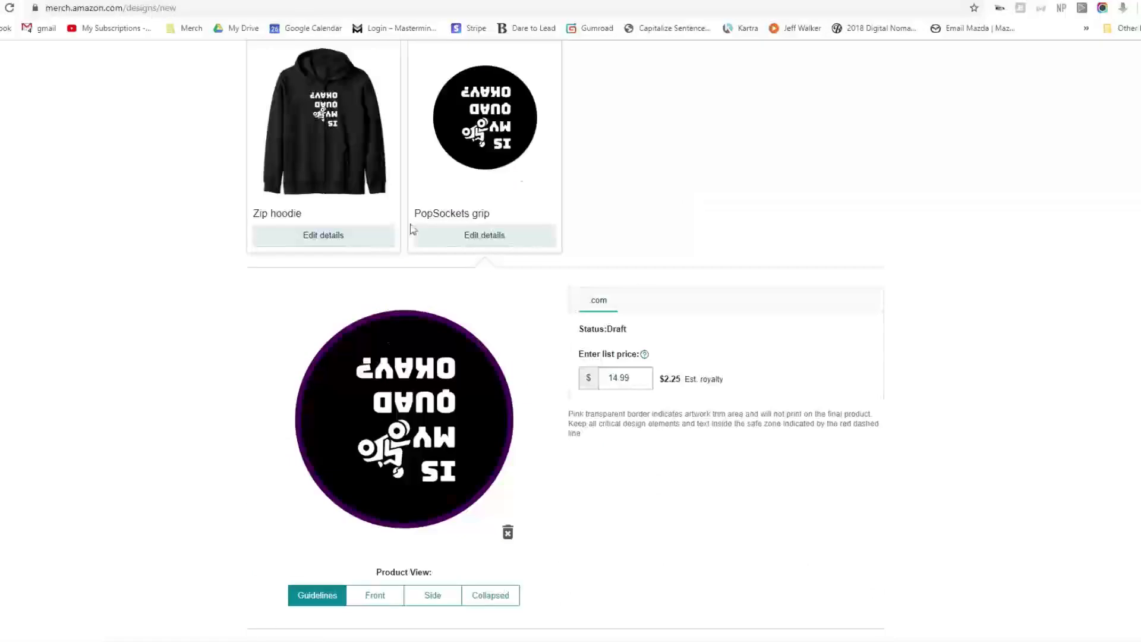
{"action": "scroll", "coordinate": [520, 176], "scroll_direction": "down", "scroll_amount": 3}
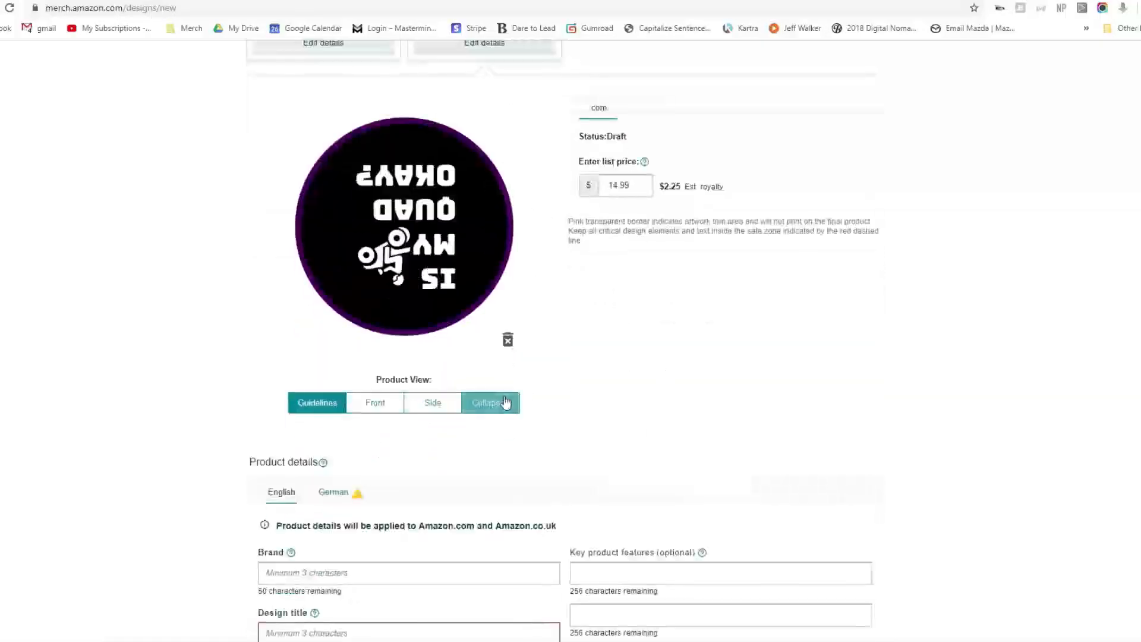
{"action": "scroll", "coordinate": [550, 515], "scroll_direction": "down", "scroll_amount": 3}
{"action": "left_click", "coordinate": [401, 489]}
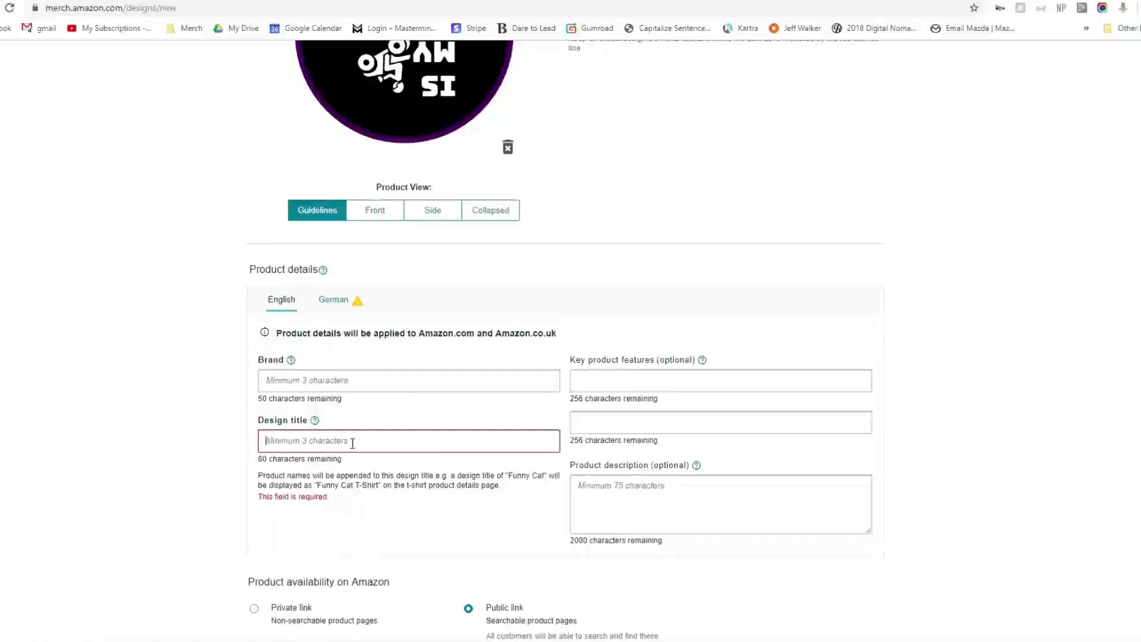
{"action": "scroll", "coordinate": [599, 345], "scroll_direction": "up", "scroll_amount": 3}
{"action": "scroll", "coordinate": [368, 387], "scroll_direction": "down", "scroll_amount": 4}
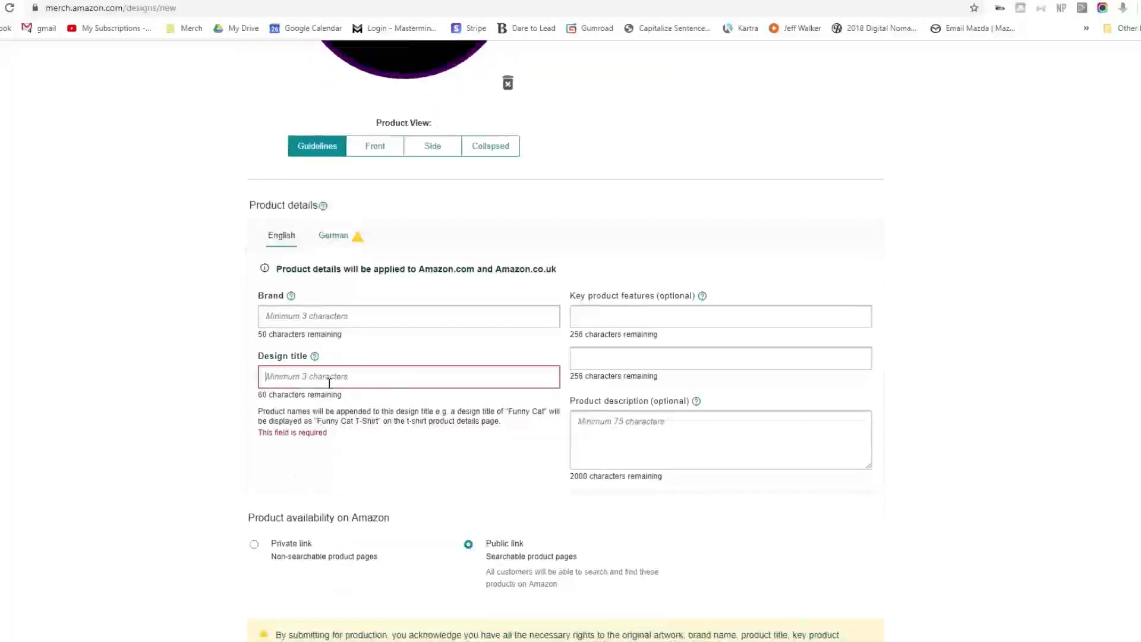
{"action": "scroll", "coordinate": [386, 375], "scroll_direction": "up", "scroll_amount": 7}
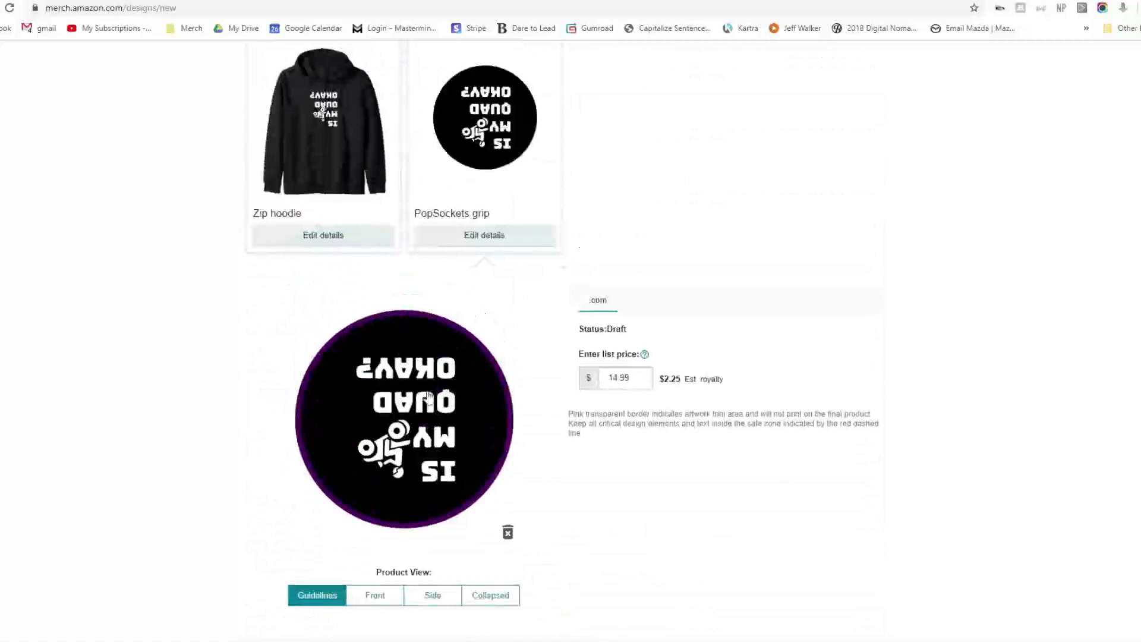
{"action": "scroll", "coordinate": [447, 386], "scroll_direction": "up", "scroll_amount": 5}
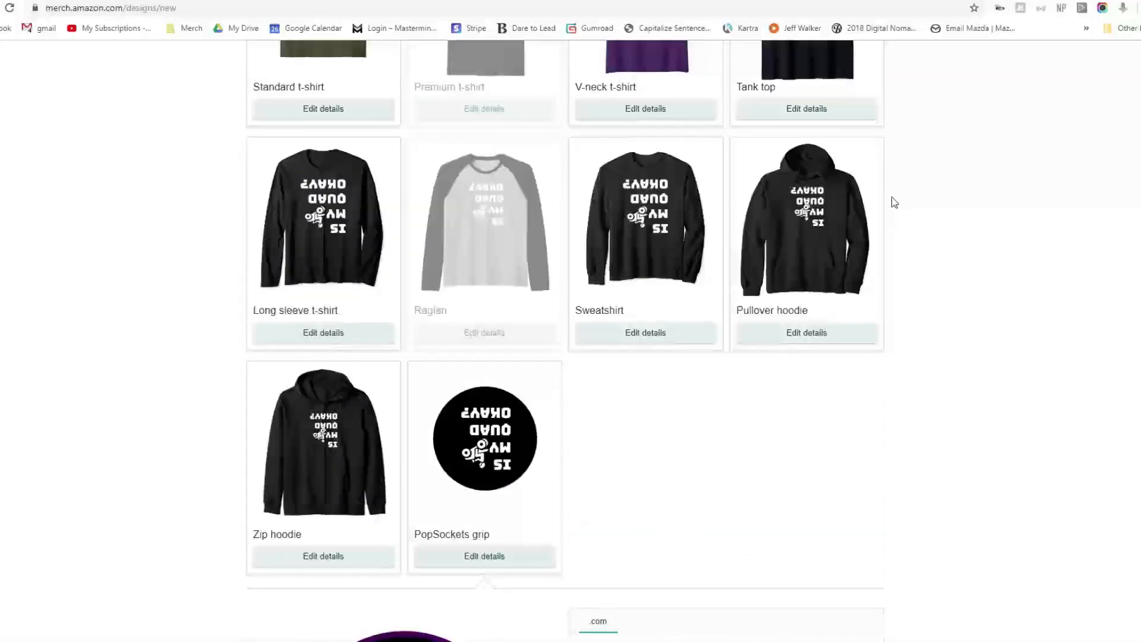
Examine the optional labels on the English key product features and product description fields
{"action": "scroll", "coordinate": [682, 313], "scroll_direction": "down", "scroll_amount": 13}
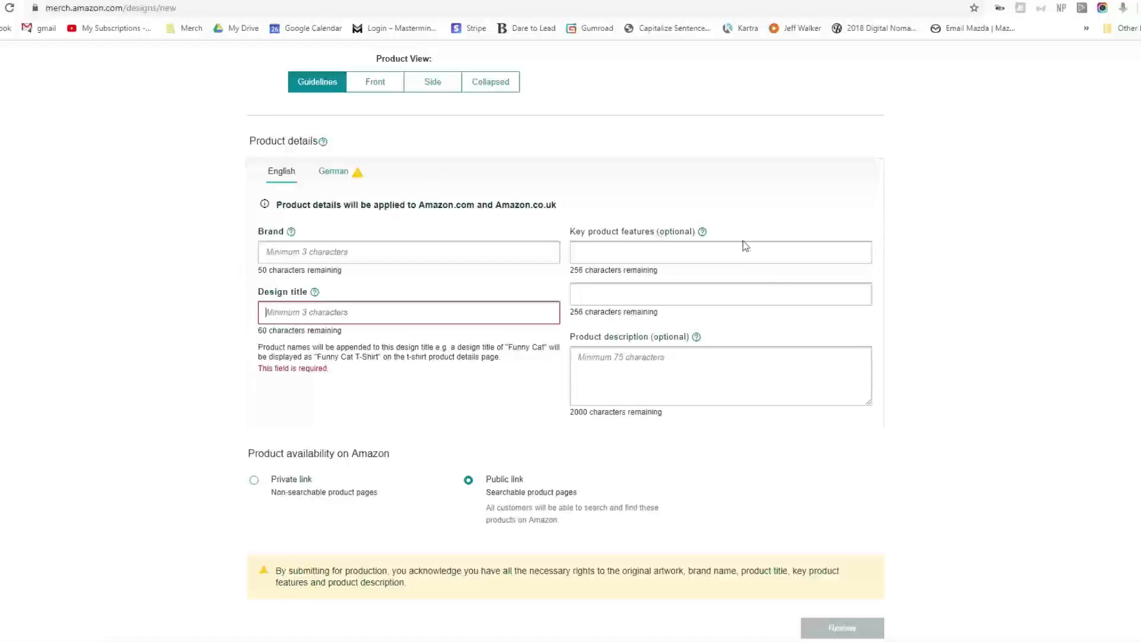
{"action": "mouse_move", "coordinate": [693, 234]}
{"action": "left_click_drag", "start_coordinate": [657, 232], "coordinate": [687, 234]}
{"action": "left_click_drag", "start_coordinate": [645, 337], "coordinate": [691, 335]}
{"action": "left_click", "coordinate": [792, 338]}
Review the product tiles, the PopSockets grip's details and the shared product details form through to the availability and submission section
{"action": "scroll", "coordinate": [559, 372], "scroll_direction": "up", "scroll_amount": 6}
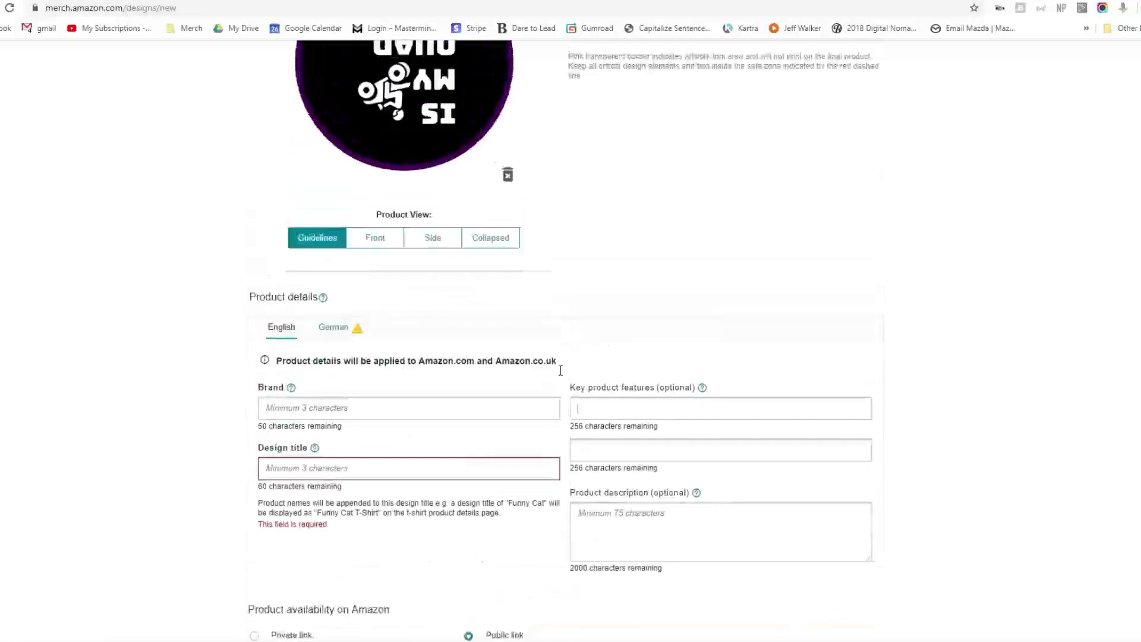
{"action": "scroll", "coordinate": [566, 370], "scroll_direction": "up", "scroll_amount": 10}
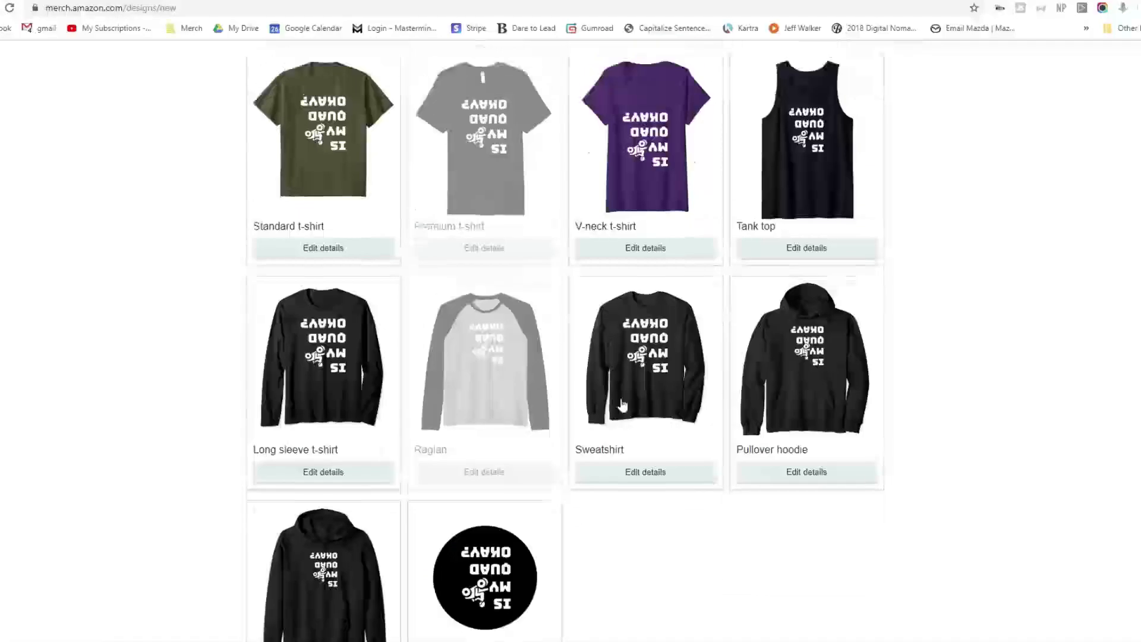
{"action": "scroll", "coordinate": [955, 270], "scroll_direction": "down", "scroll_amount": 7}
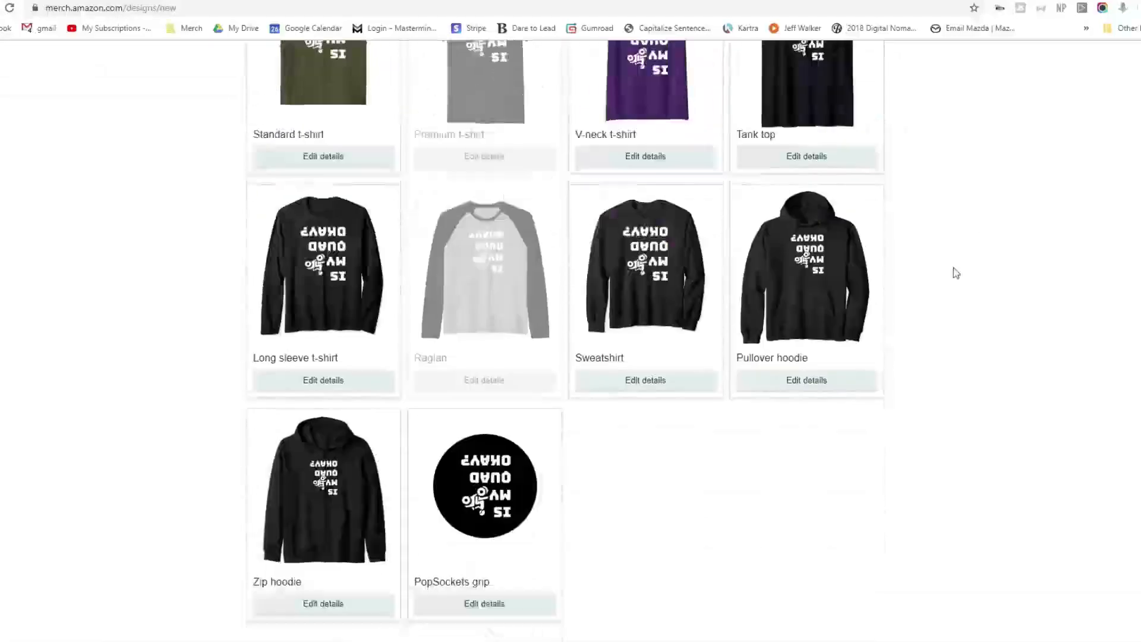
{"action": "scroll", "coordinate": [955, 274], "scroll_direction": "down", "scroll_amount": 11}
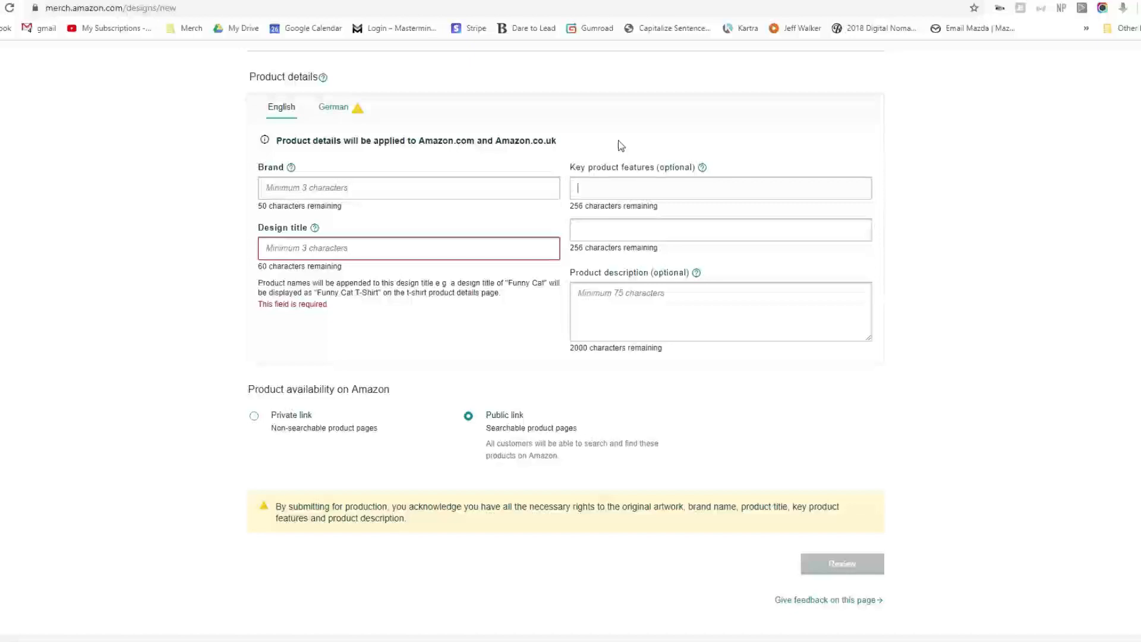
{"action": "scroll", "coordinate": [619, 178], "scroll_direction": "up", "scroll_amount": 10}
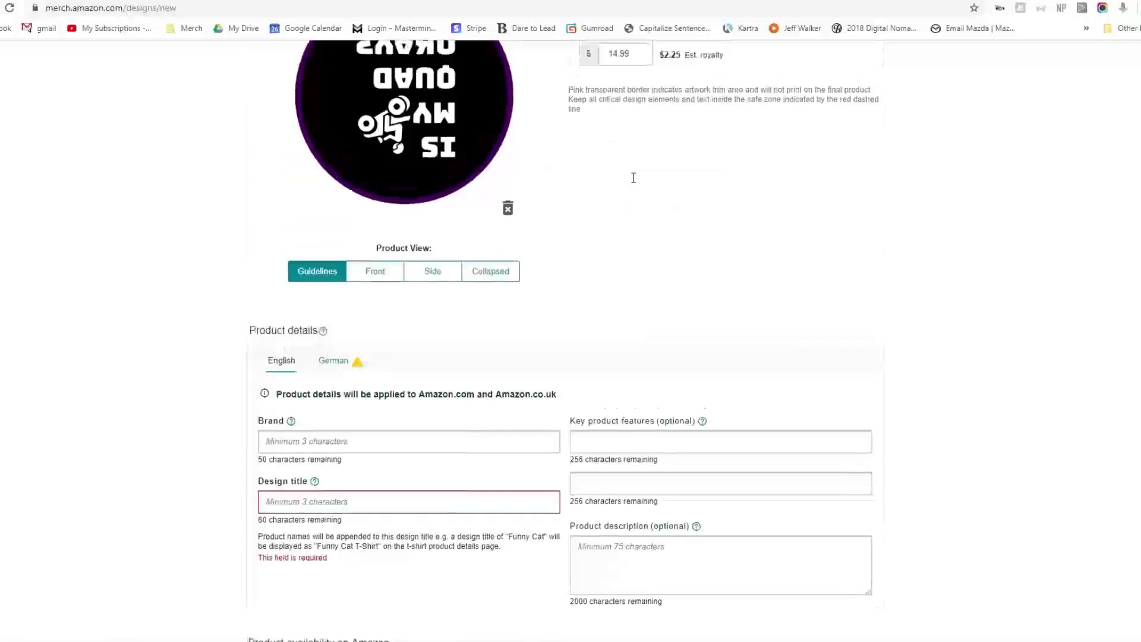
{"action": "scroll", "coordinate": [728, 281], "scroll_direction": "up", "scroll_amount": 4}
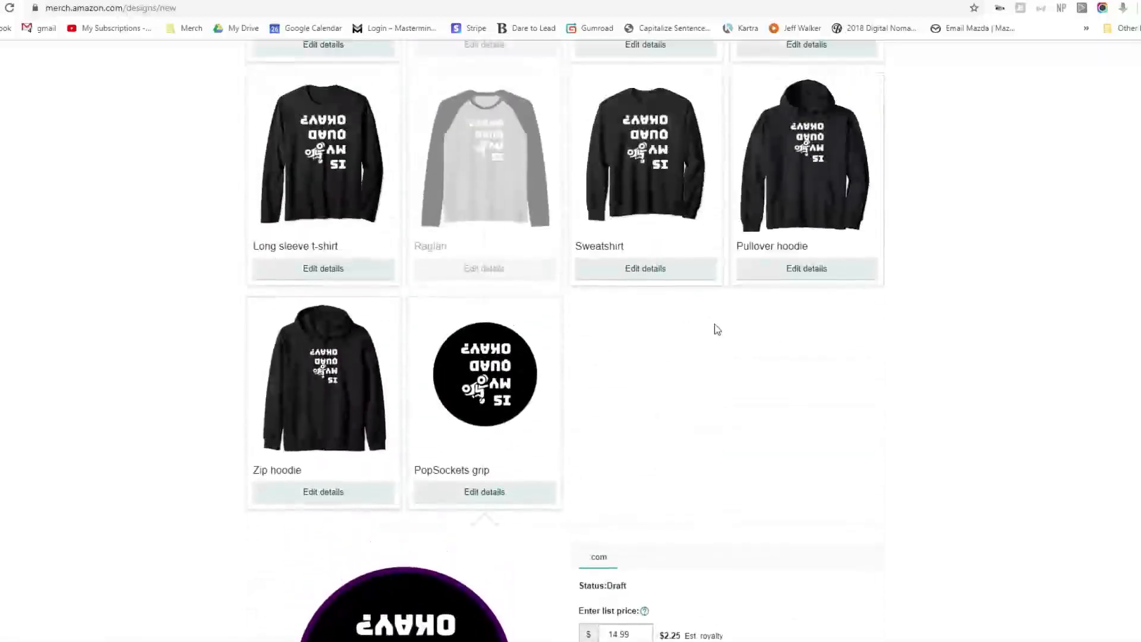
{"action": "scroll", "coordinate": [802, 357], "scroll_direction": "up", "scroll_amount": 1}
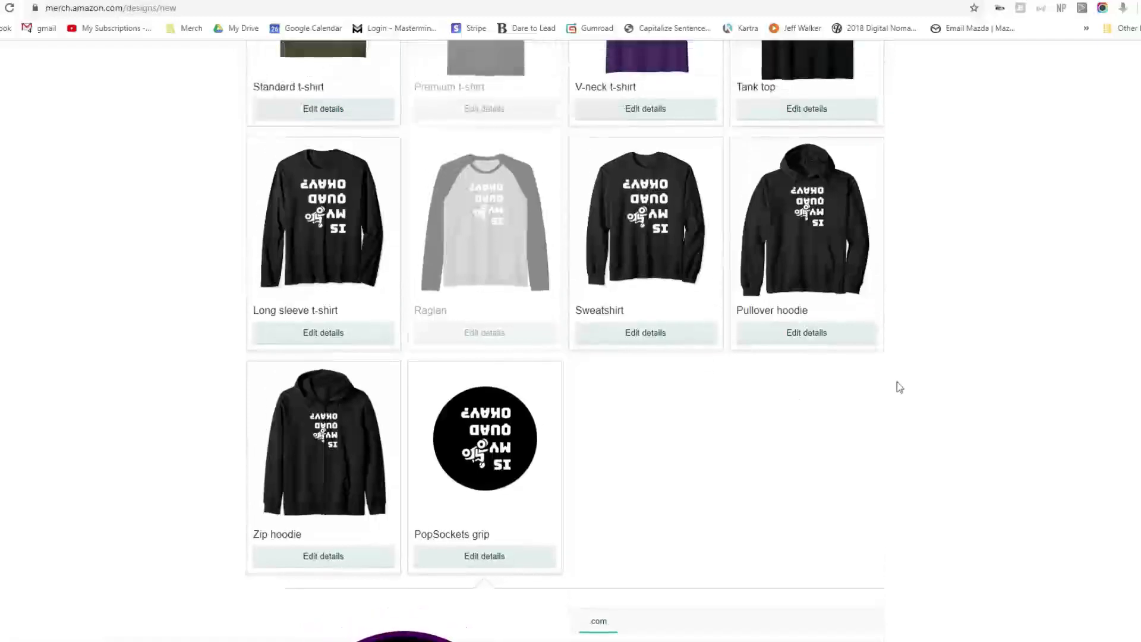
{"action": "scroll", "coordinate": [920, 375], "scroll_direction": "up", "scroll_amount": 4}
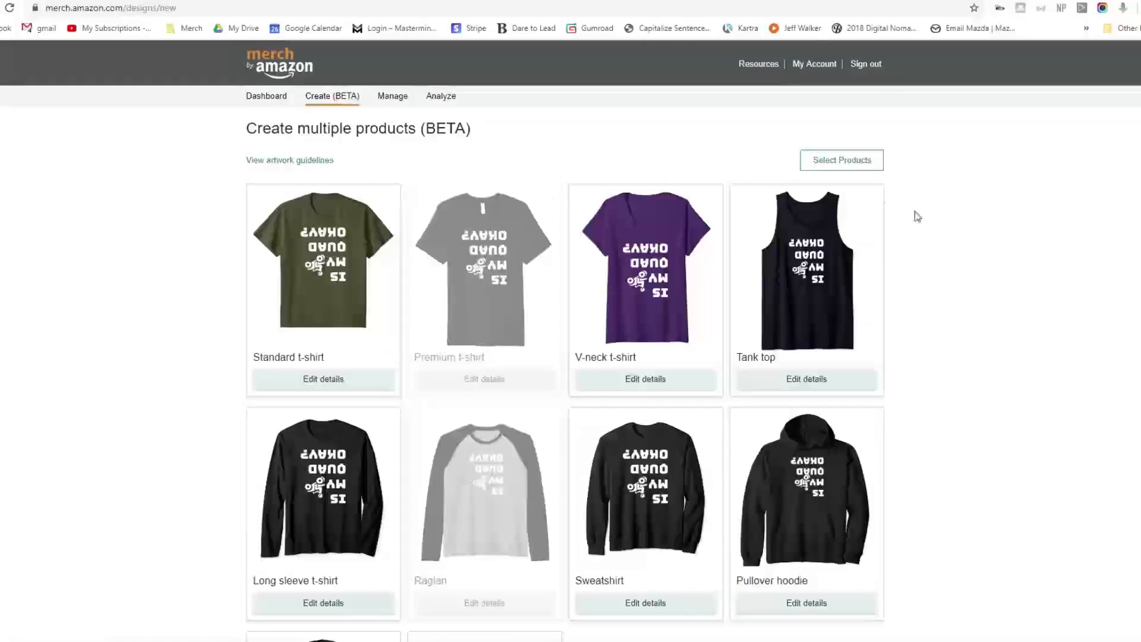
{"action": "scroll", "coordinate": [997, 428], "scroll_direction": "down", "scroll_amount": 4}
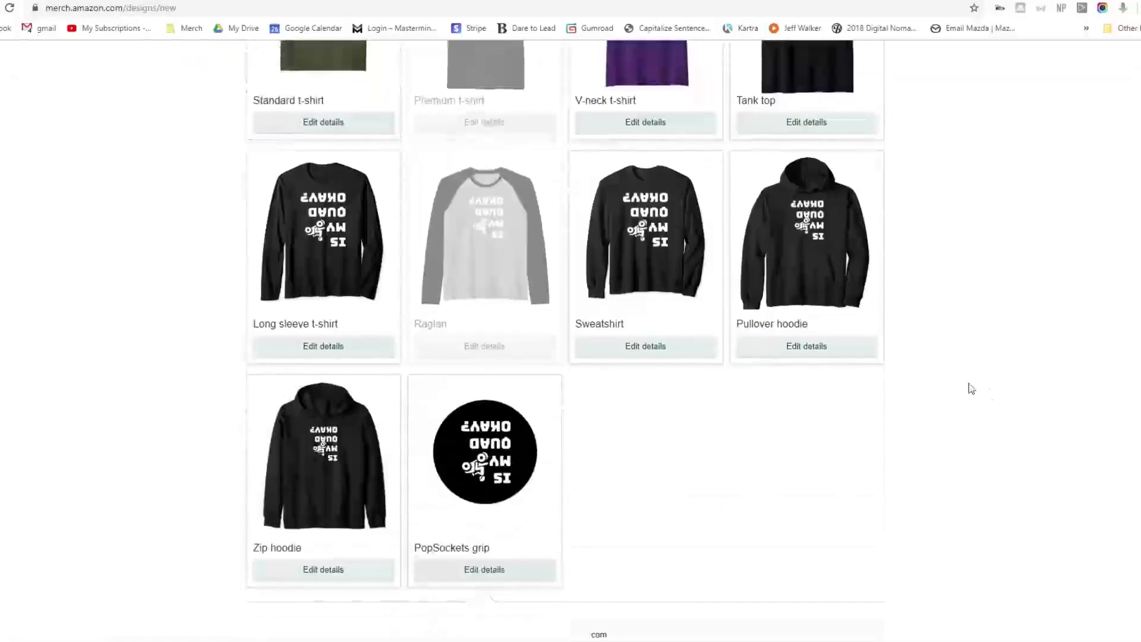
{"action": "scroll", "coordinate": [940, 387], "scroll_direction": "down", "scroll_amount": 7}
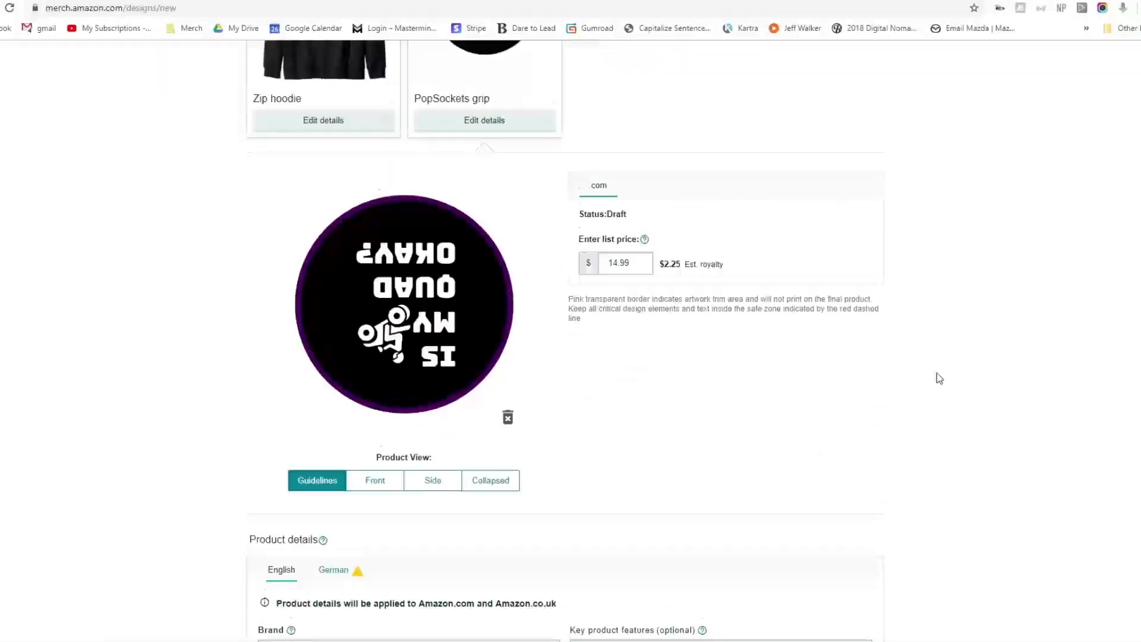
{"action": "scroll", "coordinate": [937, 372], "scroll_direction": "down", "scroll_amount": 5}
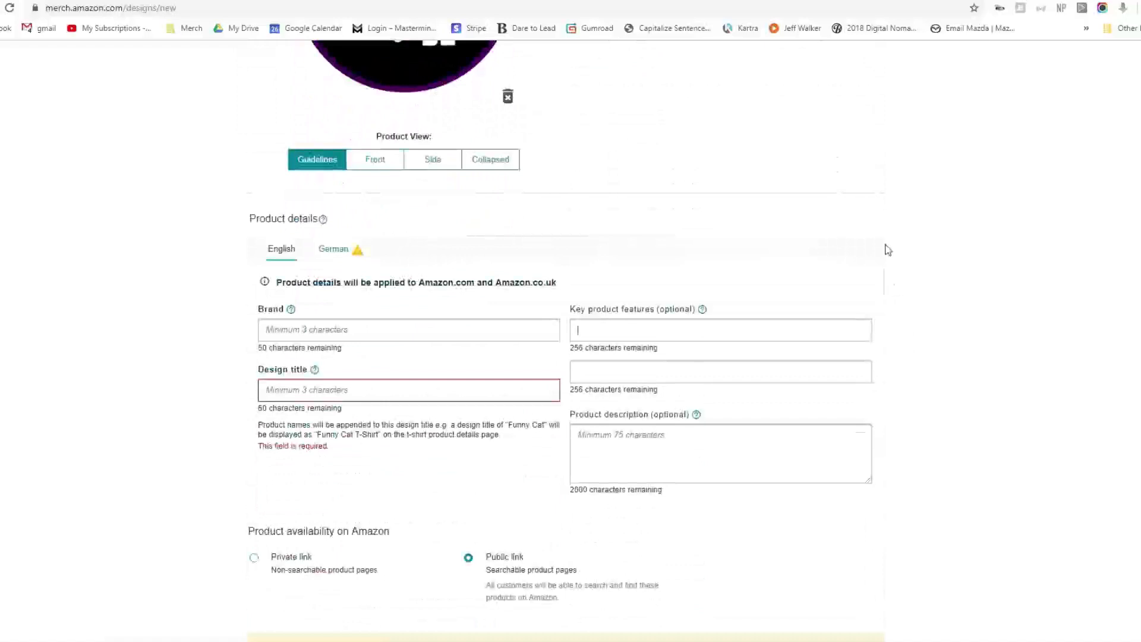
{"action": "scroll", "coordinate": [514, 229], "scroll_direction": "up", "scroll_amount": 3}
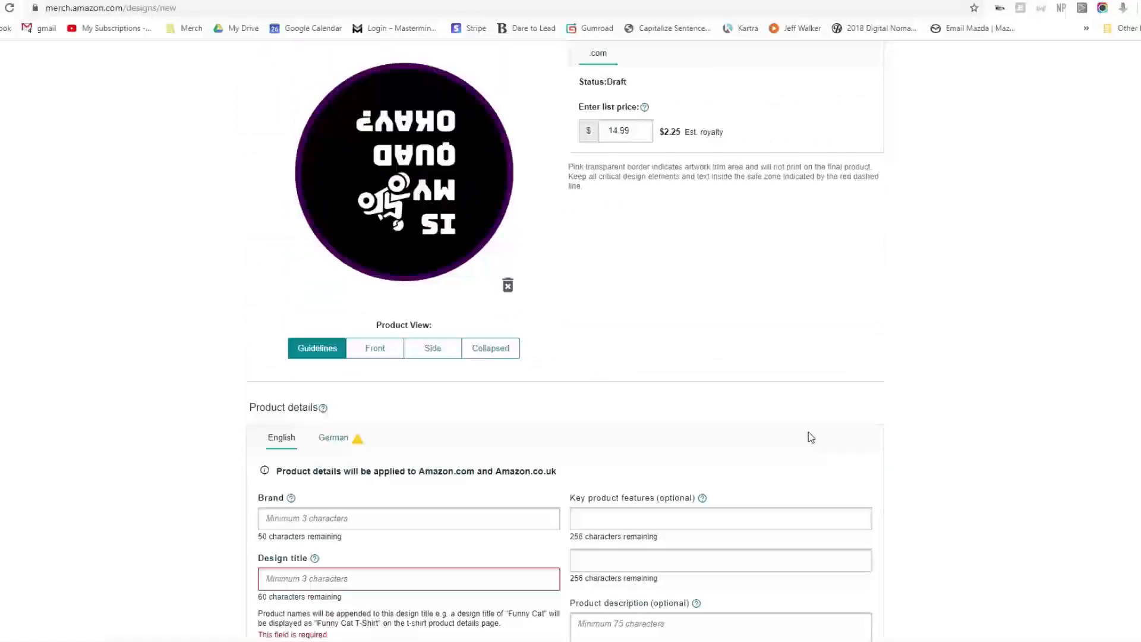
{"action": "scroll", "coordinate": [802, 416], "scroll_direction": "down", "scroll_amount": 6}
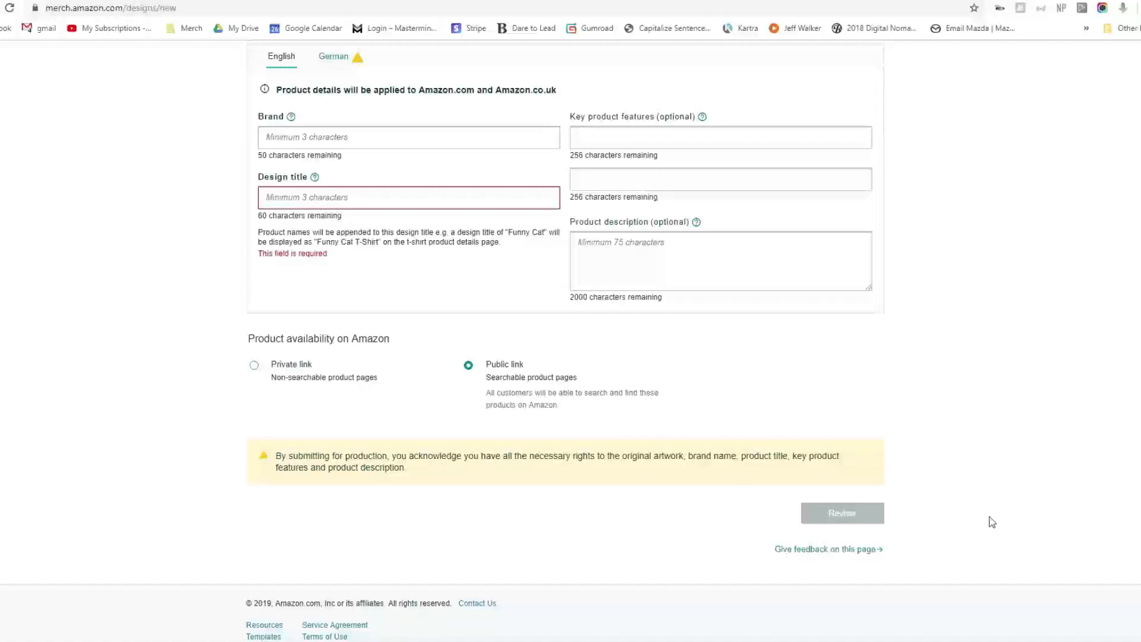
Look over the complete grid of product tiles carrying the design, from the standard t-shirt to the PopSockets grip
{"action": "scroll", "coordinate": [953, 451], "scroll_direction": "up", "scroll_amount": 15}
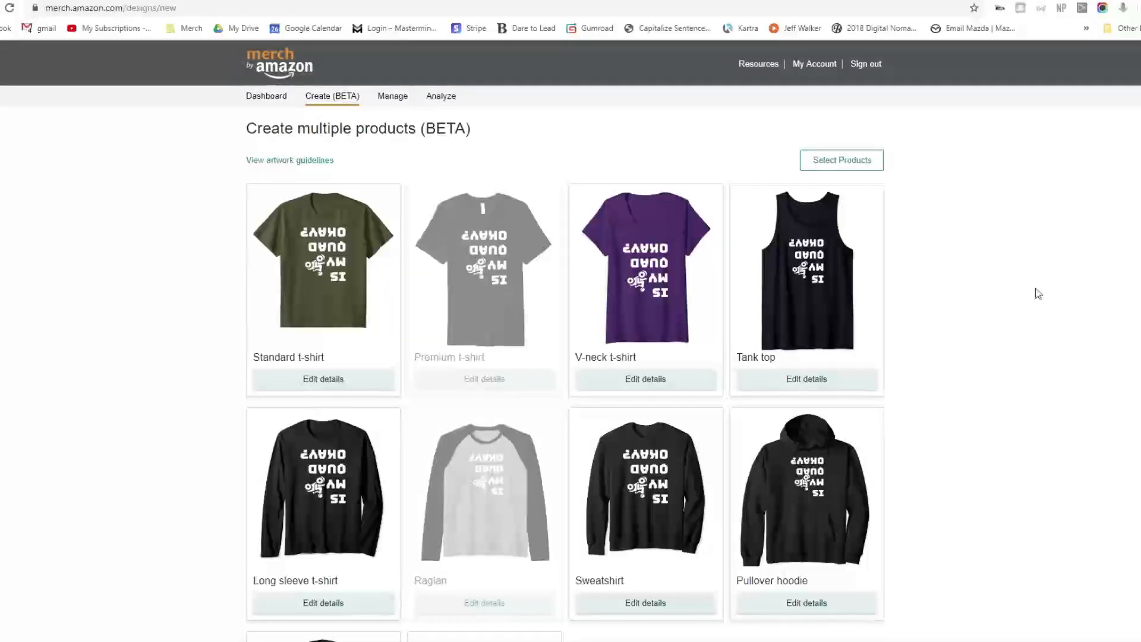
{"action": "scroll", "coordinate": [974, 259], "scroll_direction": "down", "scroll_amount": 9}
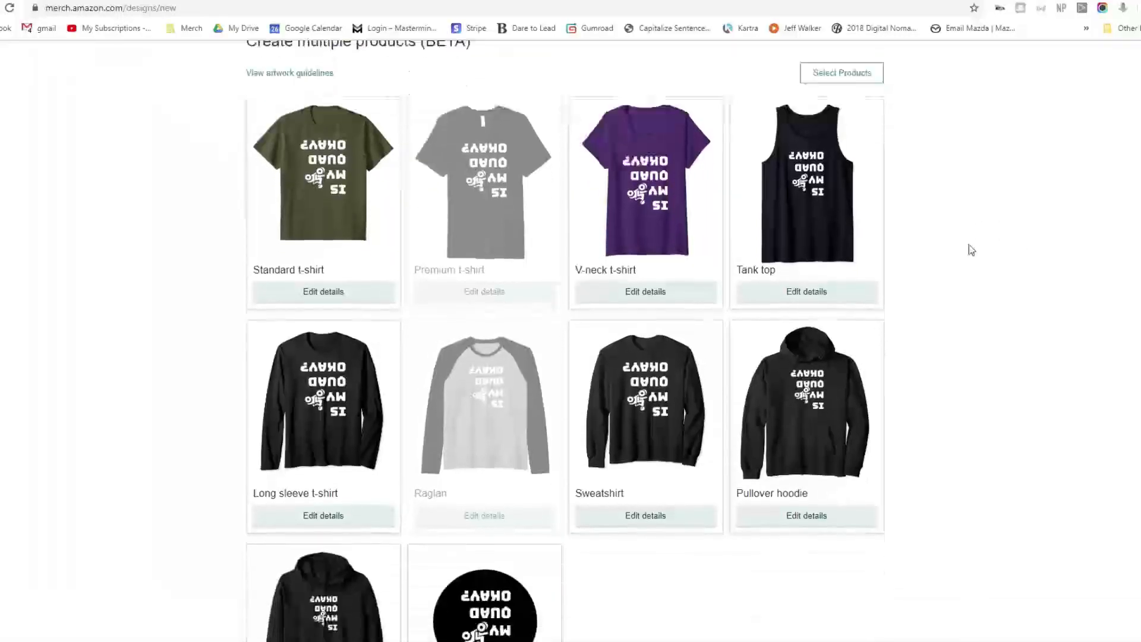
{"action": "scroll", "coordinate": [978, 291], "scroll_direction": "up", "scroll_amount": 6}
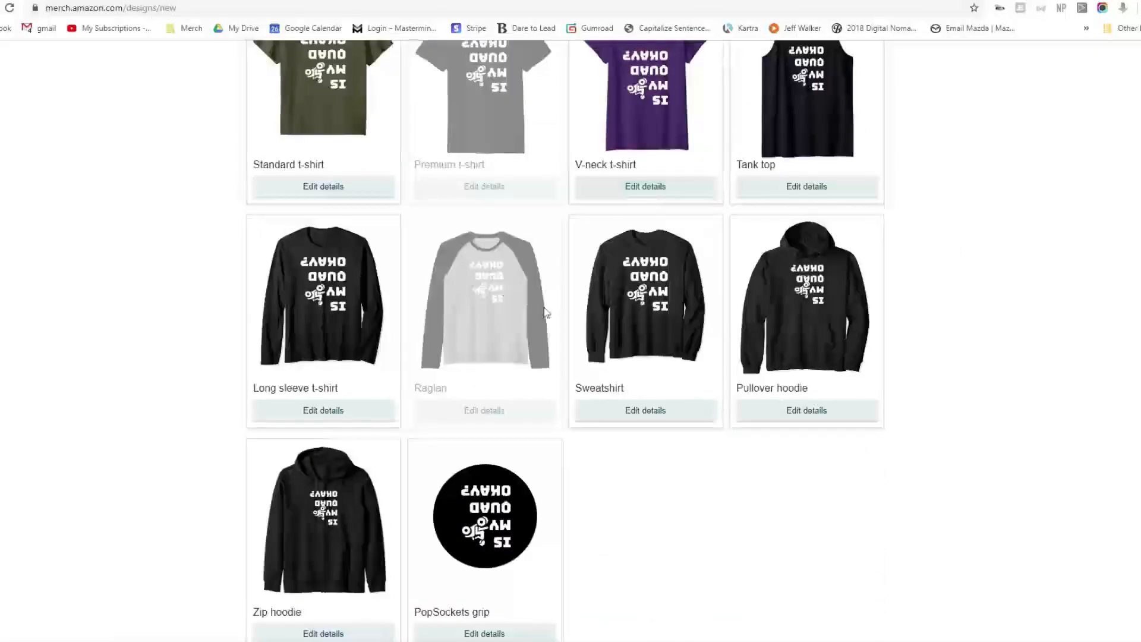
{"action": "scroll", "coordinate": [908, 287], "scroll_direction": "up", "scroll_amount": 2}
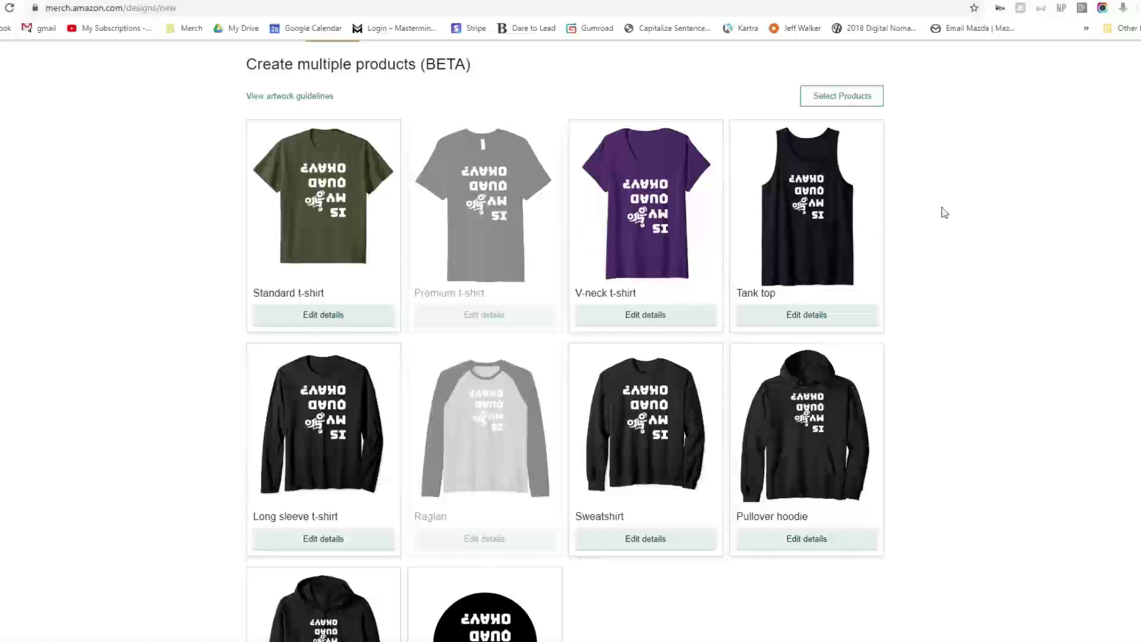
{"action": "scroll", "coordinate": [946, 213], "scroll_direction": "up", "scroll_amount": 1}
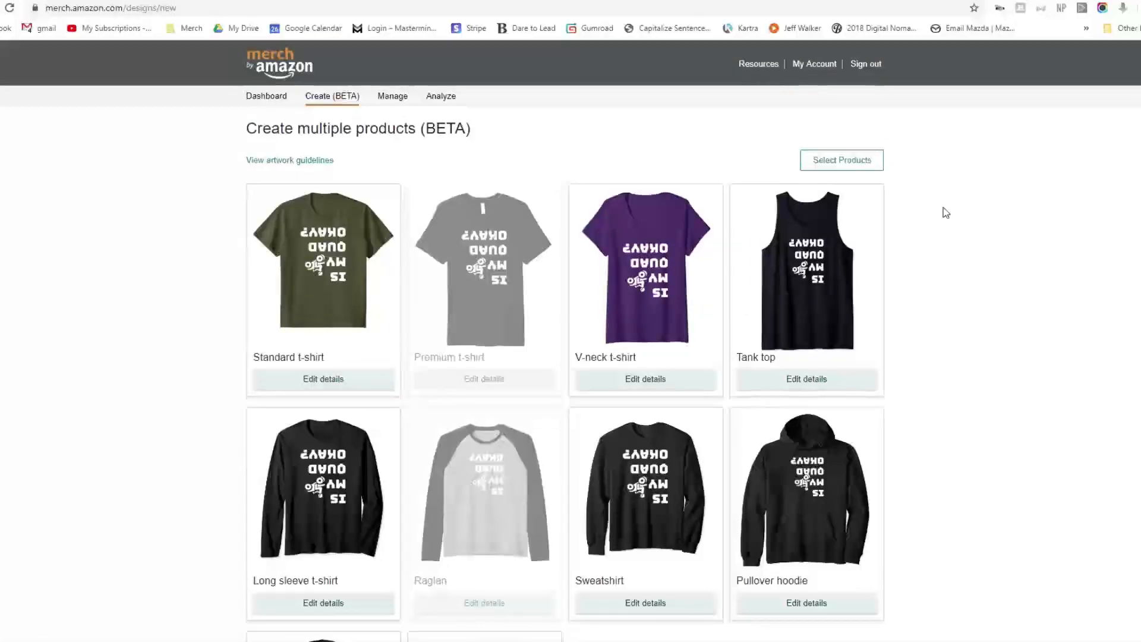